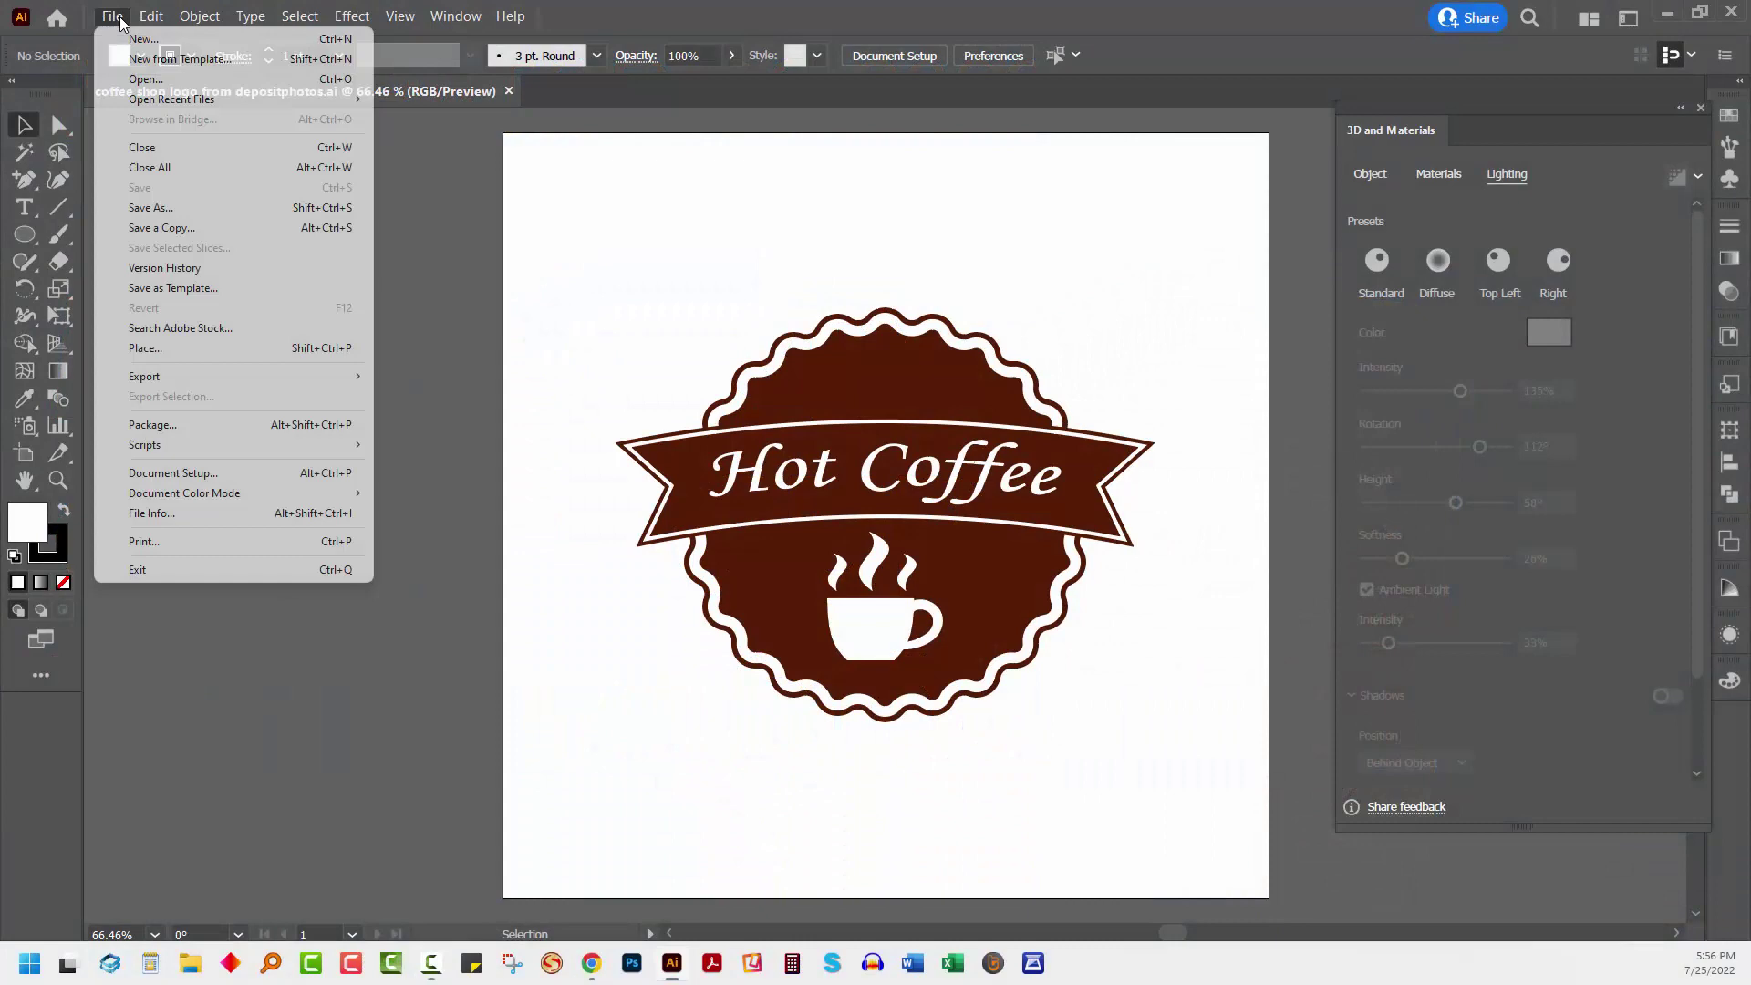
Create a new 480×270 px document and draw a tall rectangle tapered toward the bottom
click(137, 39)
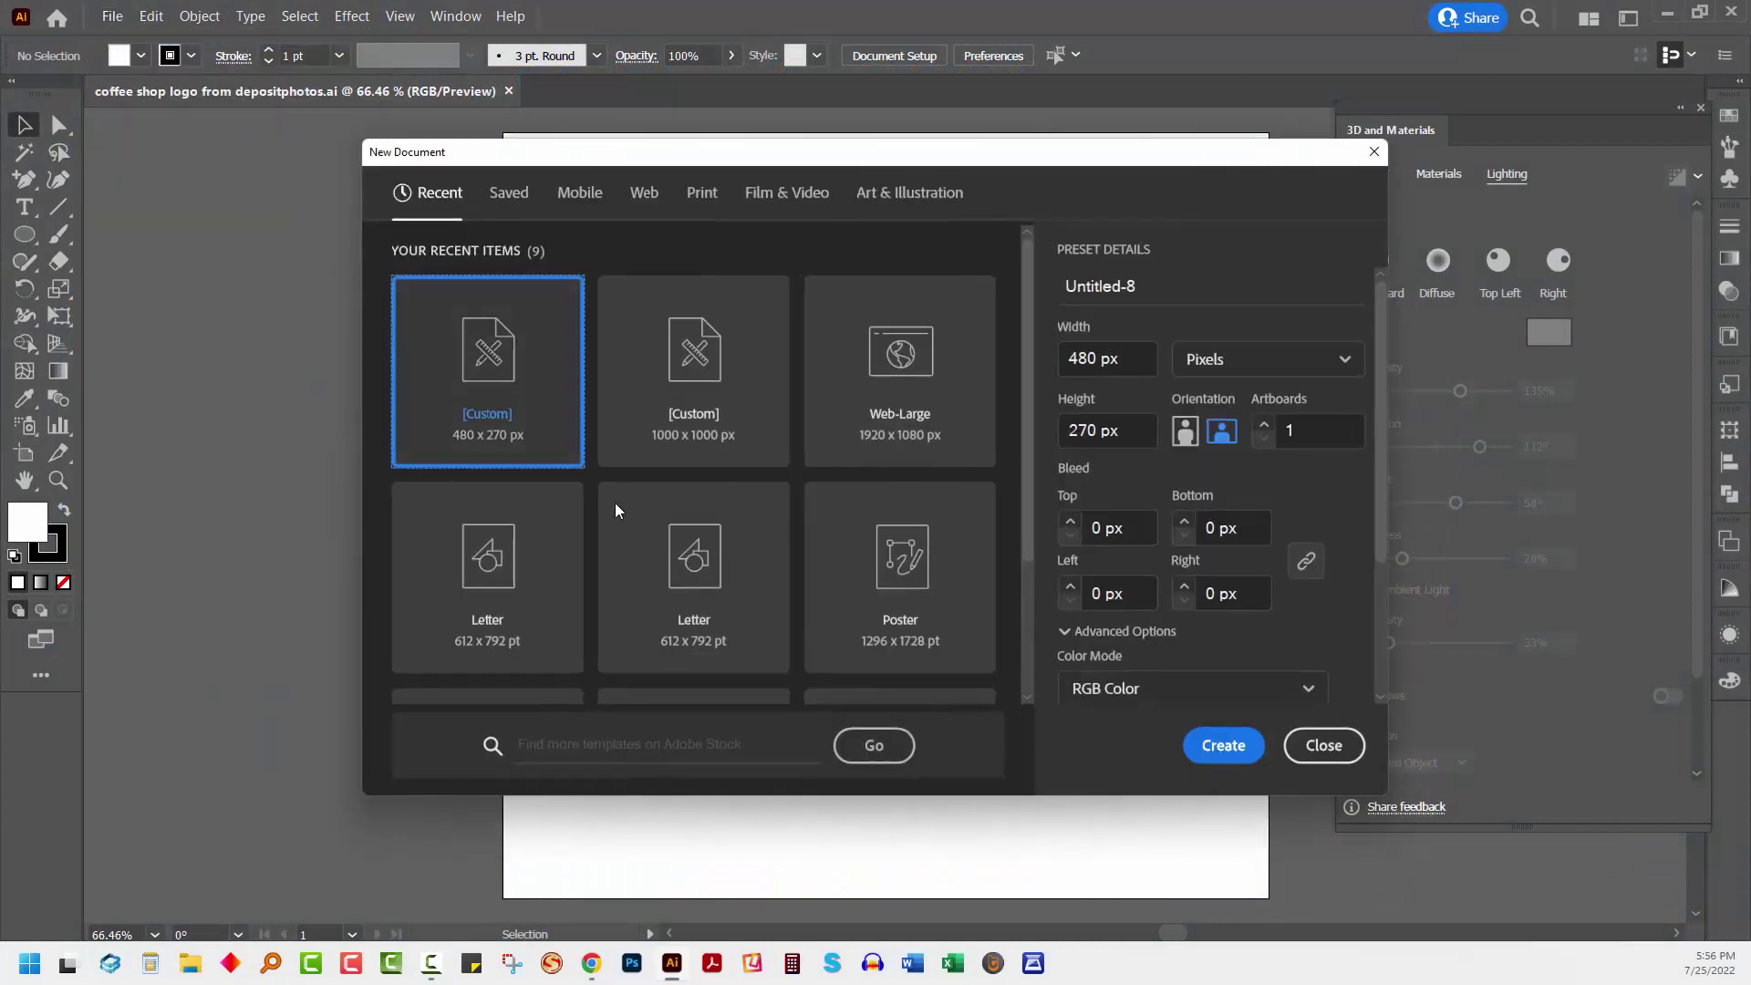
click(1223, 746)
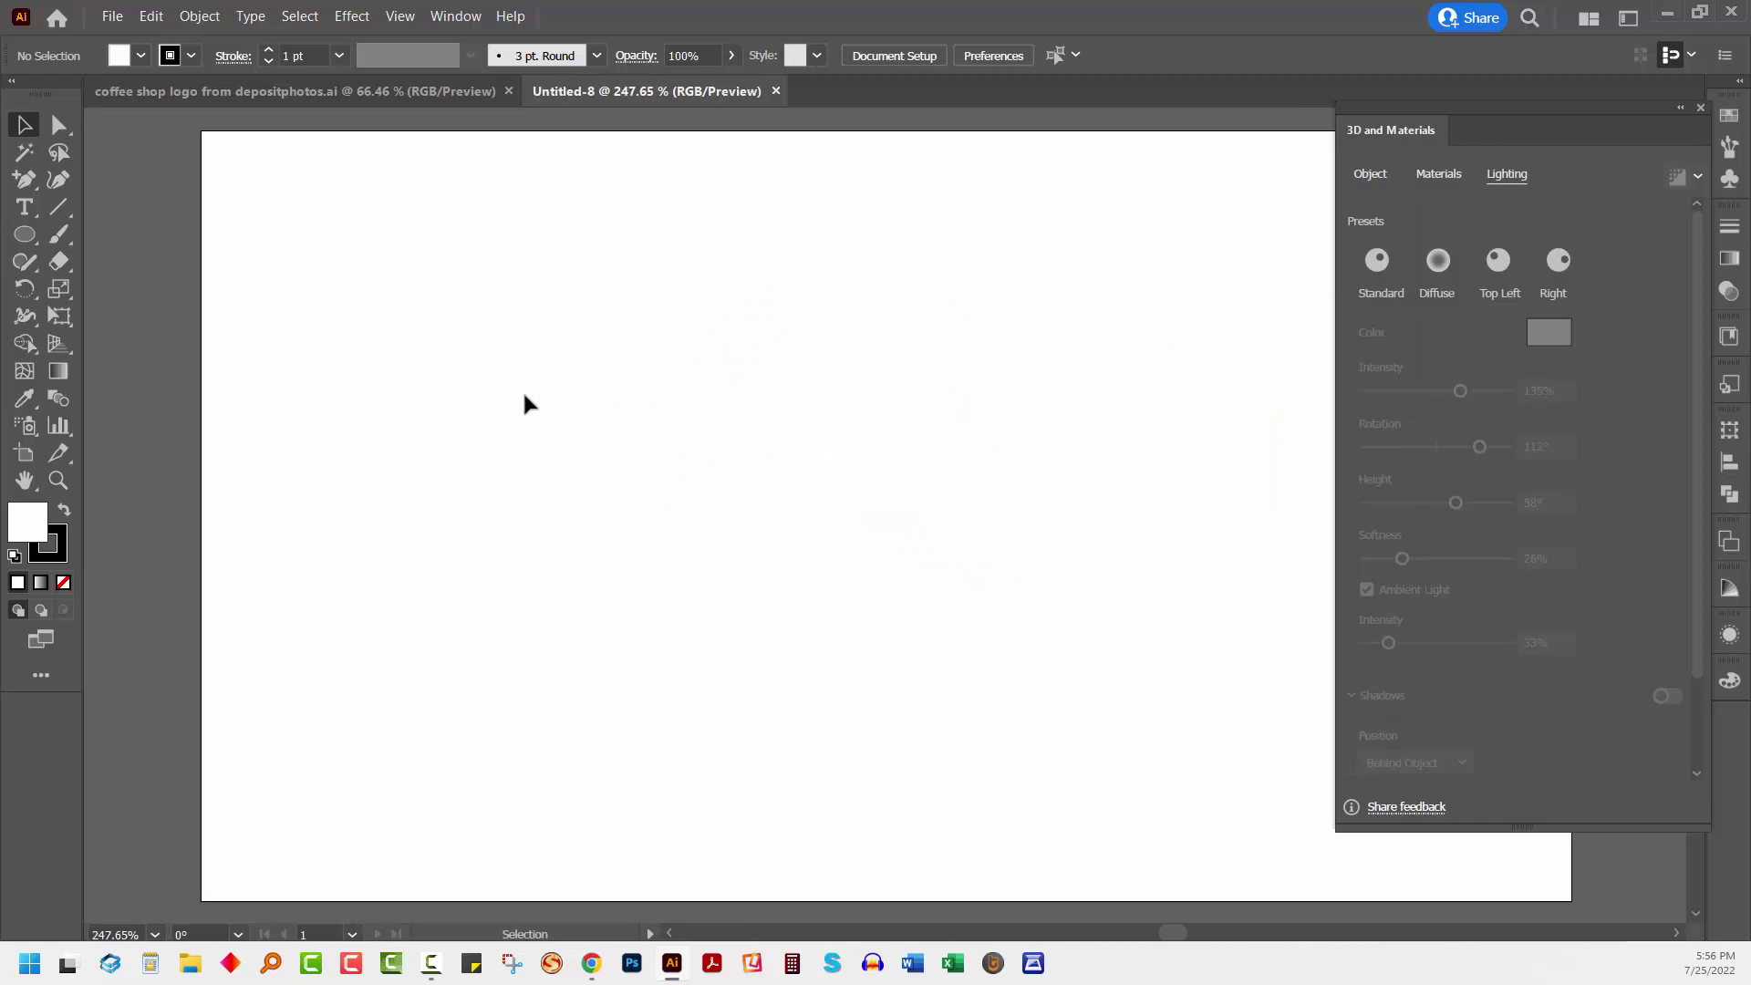
click(24, 238)
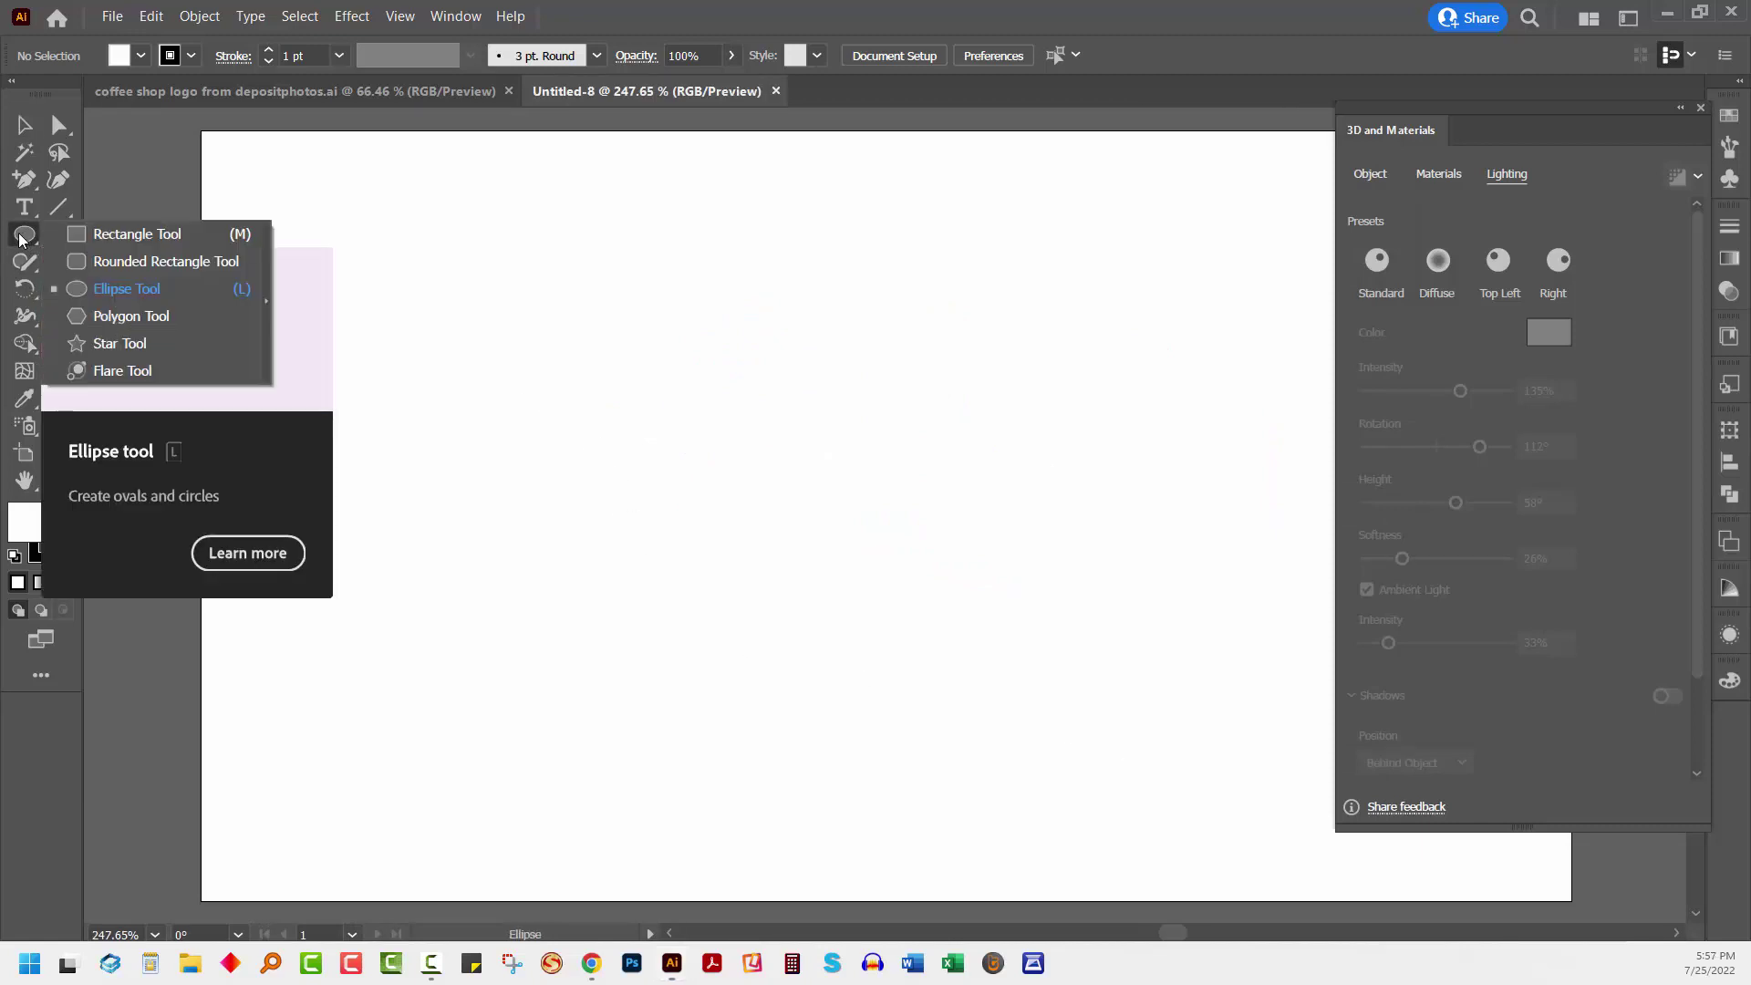
click(114, 236)
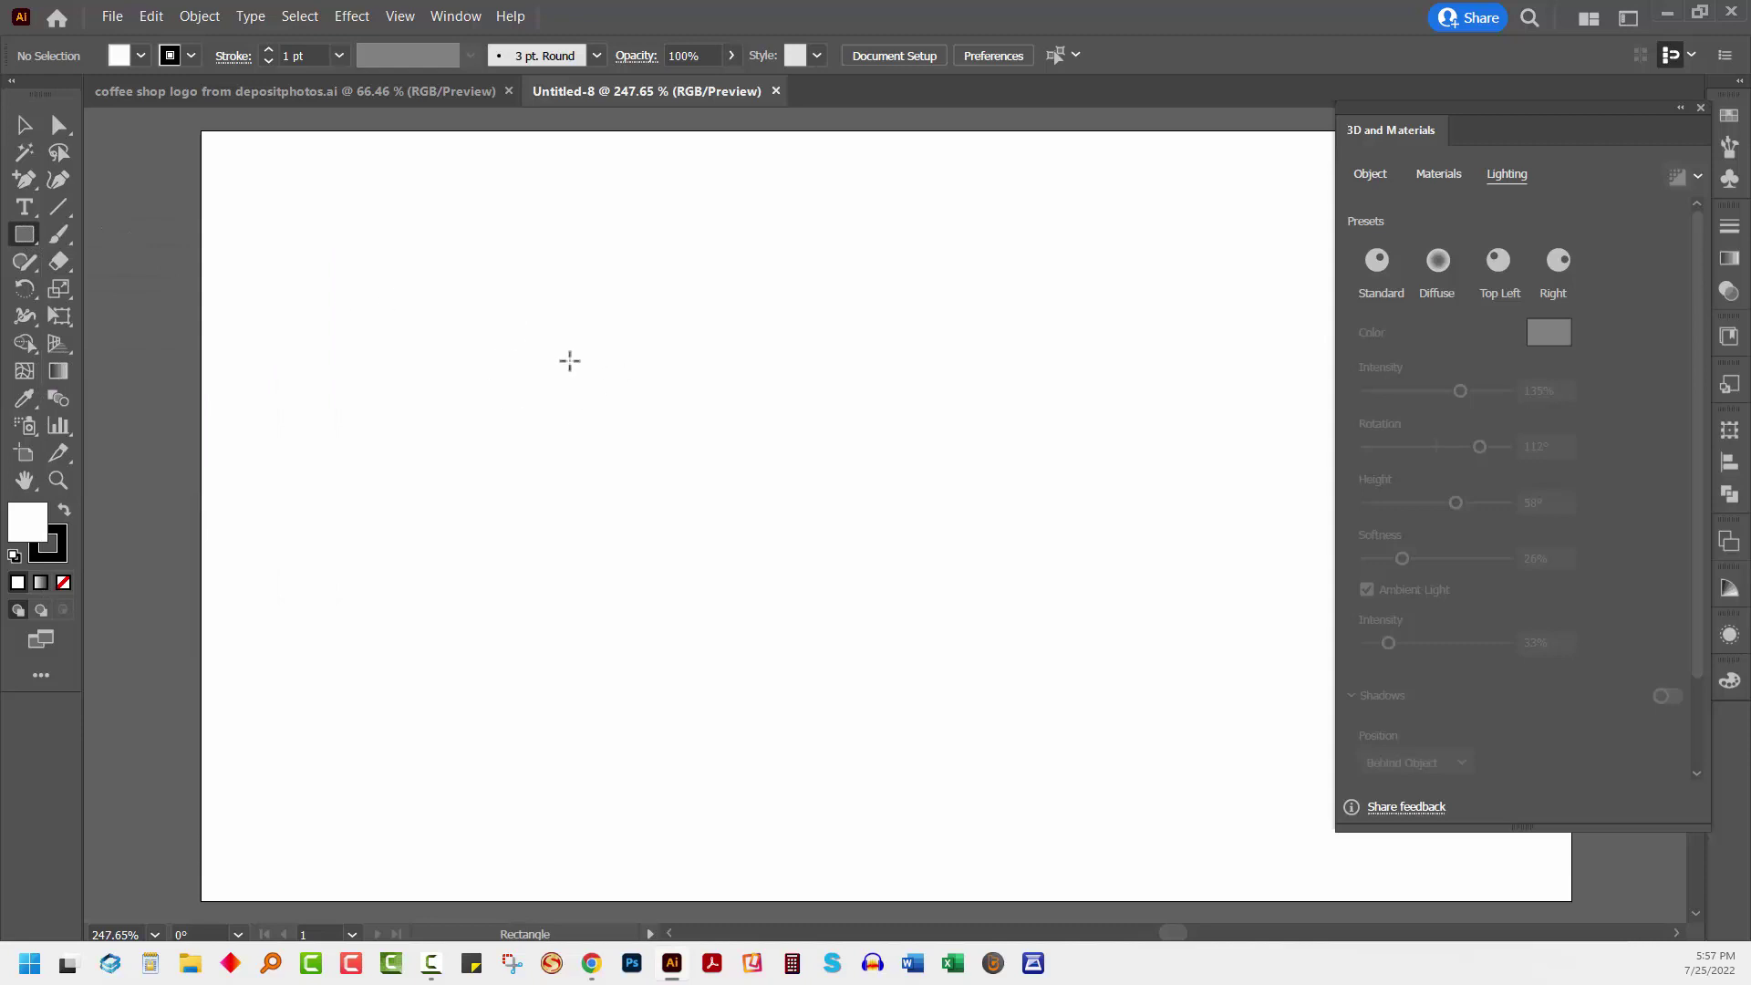
drag(578, 355, 744, 774)
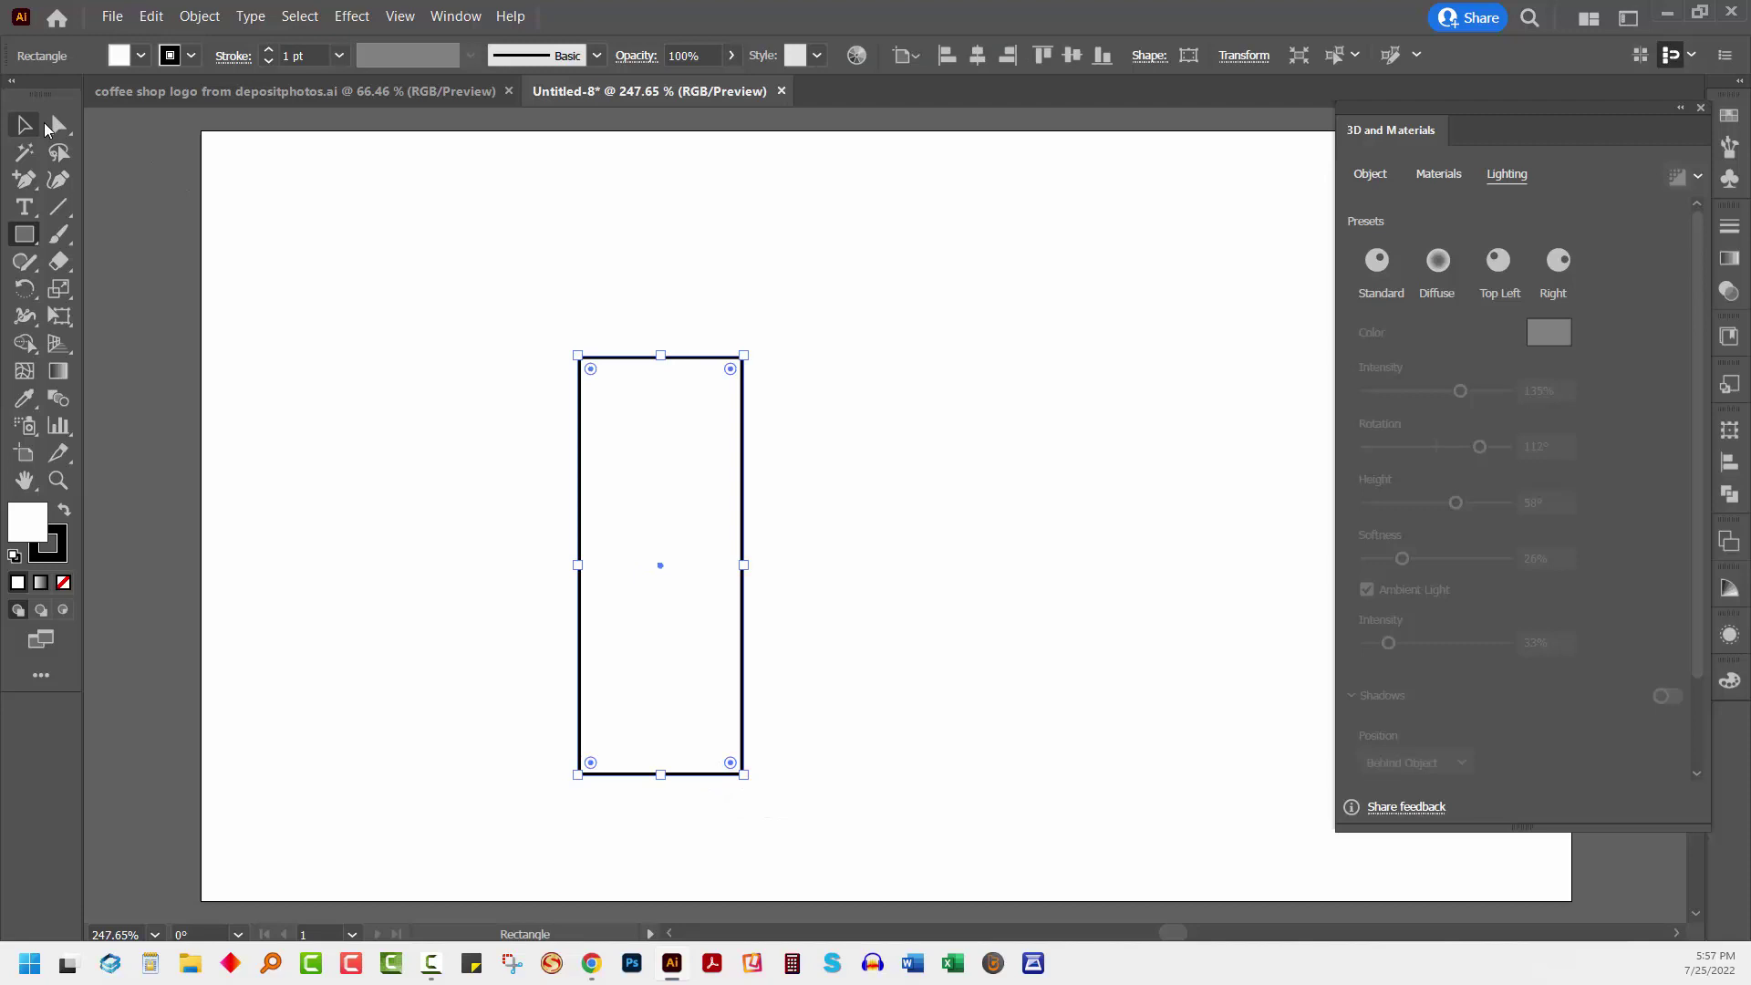
click(55, 126)
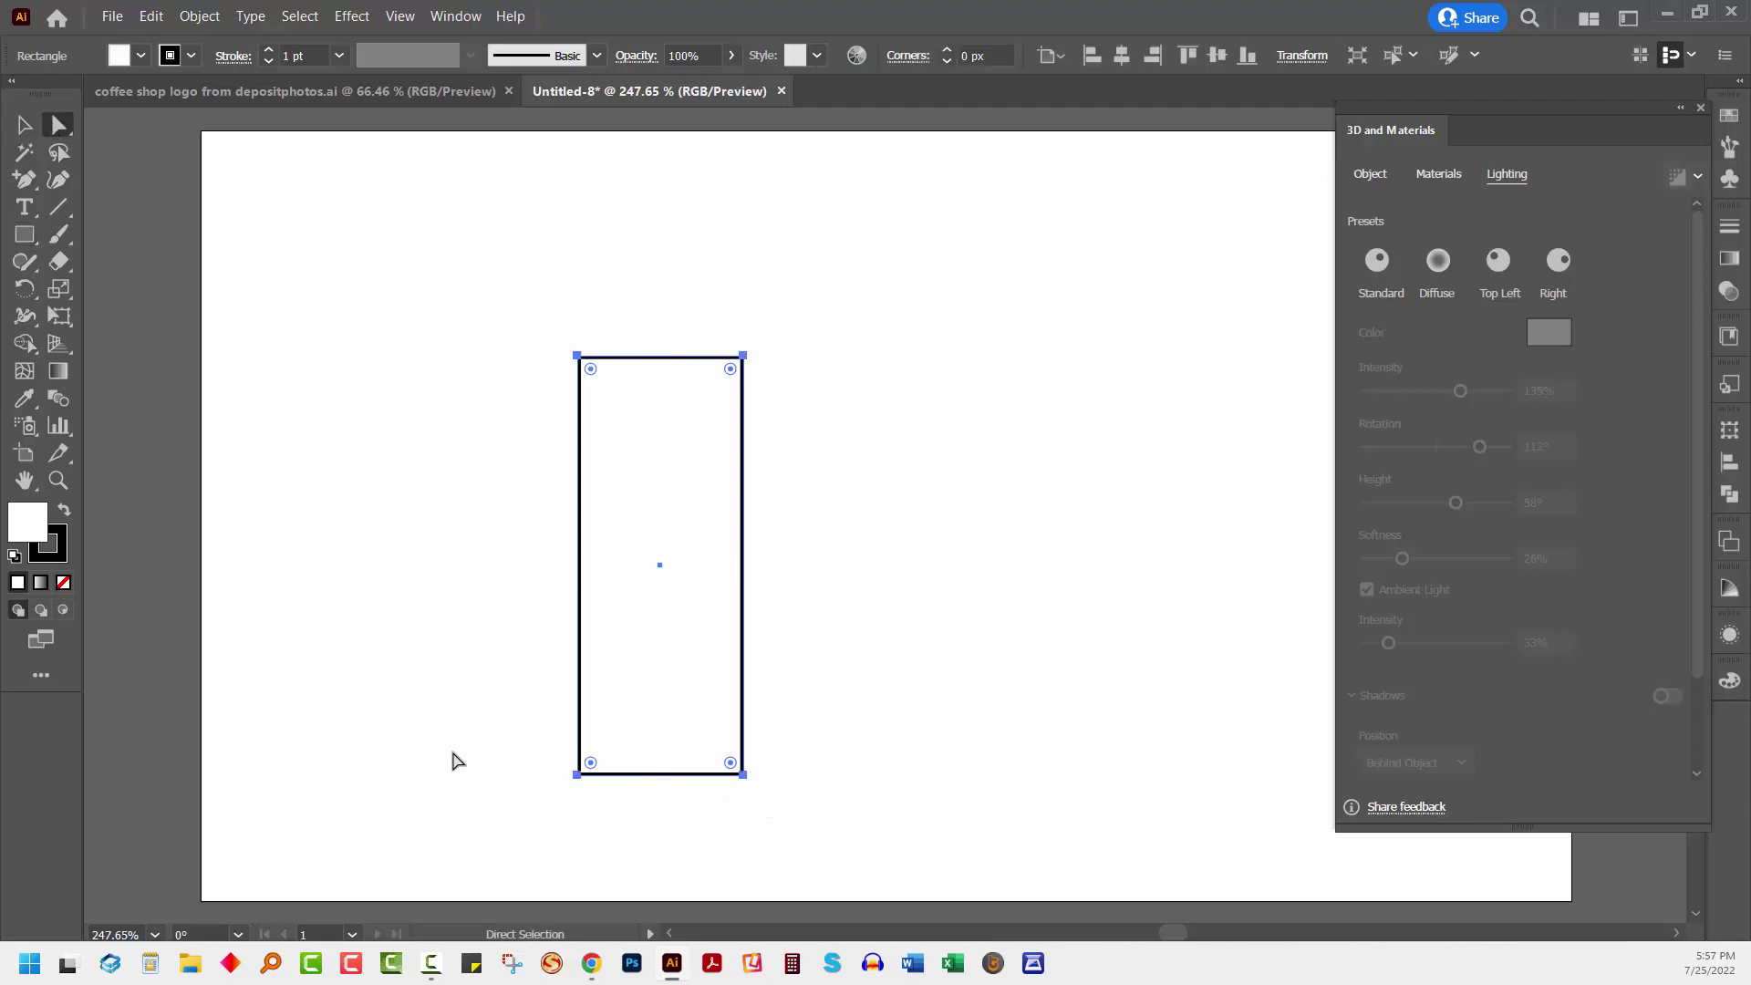
click(578, 776)
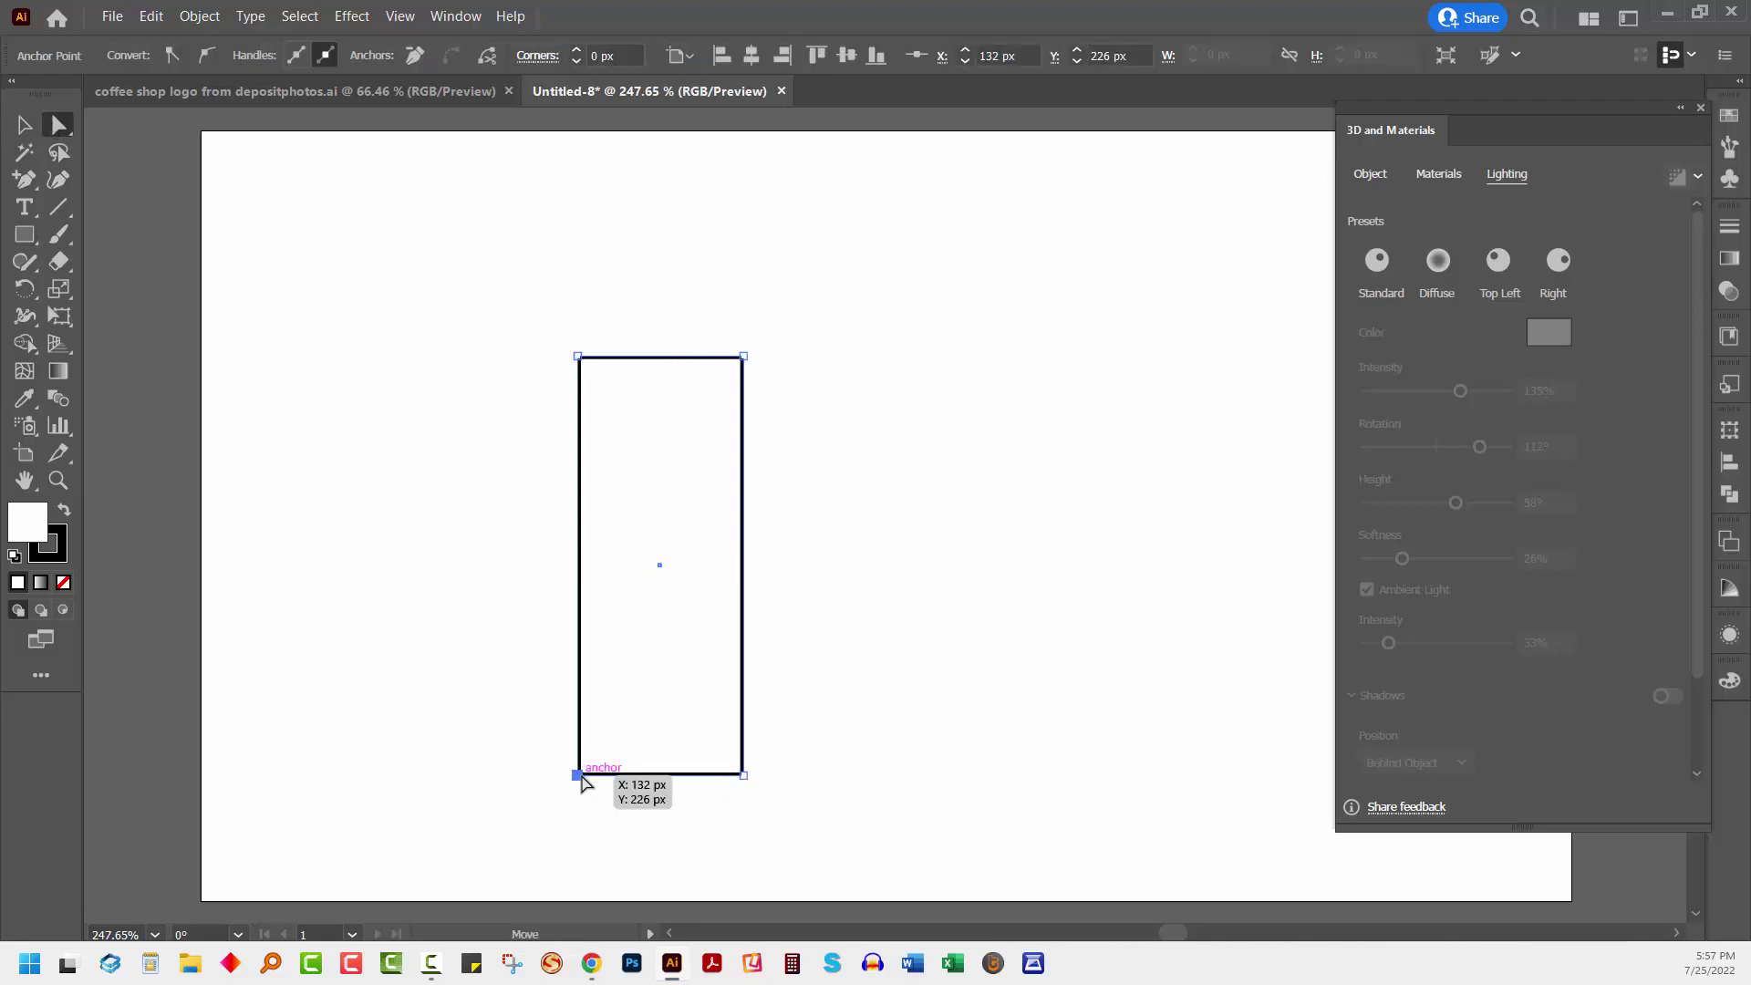
drag(578, 776, 618, 782)
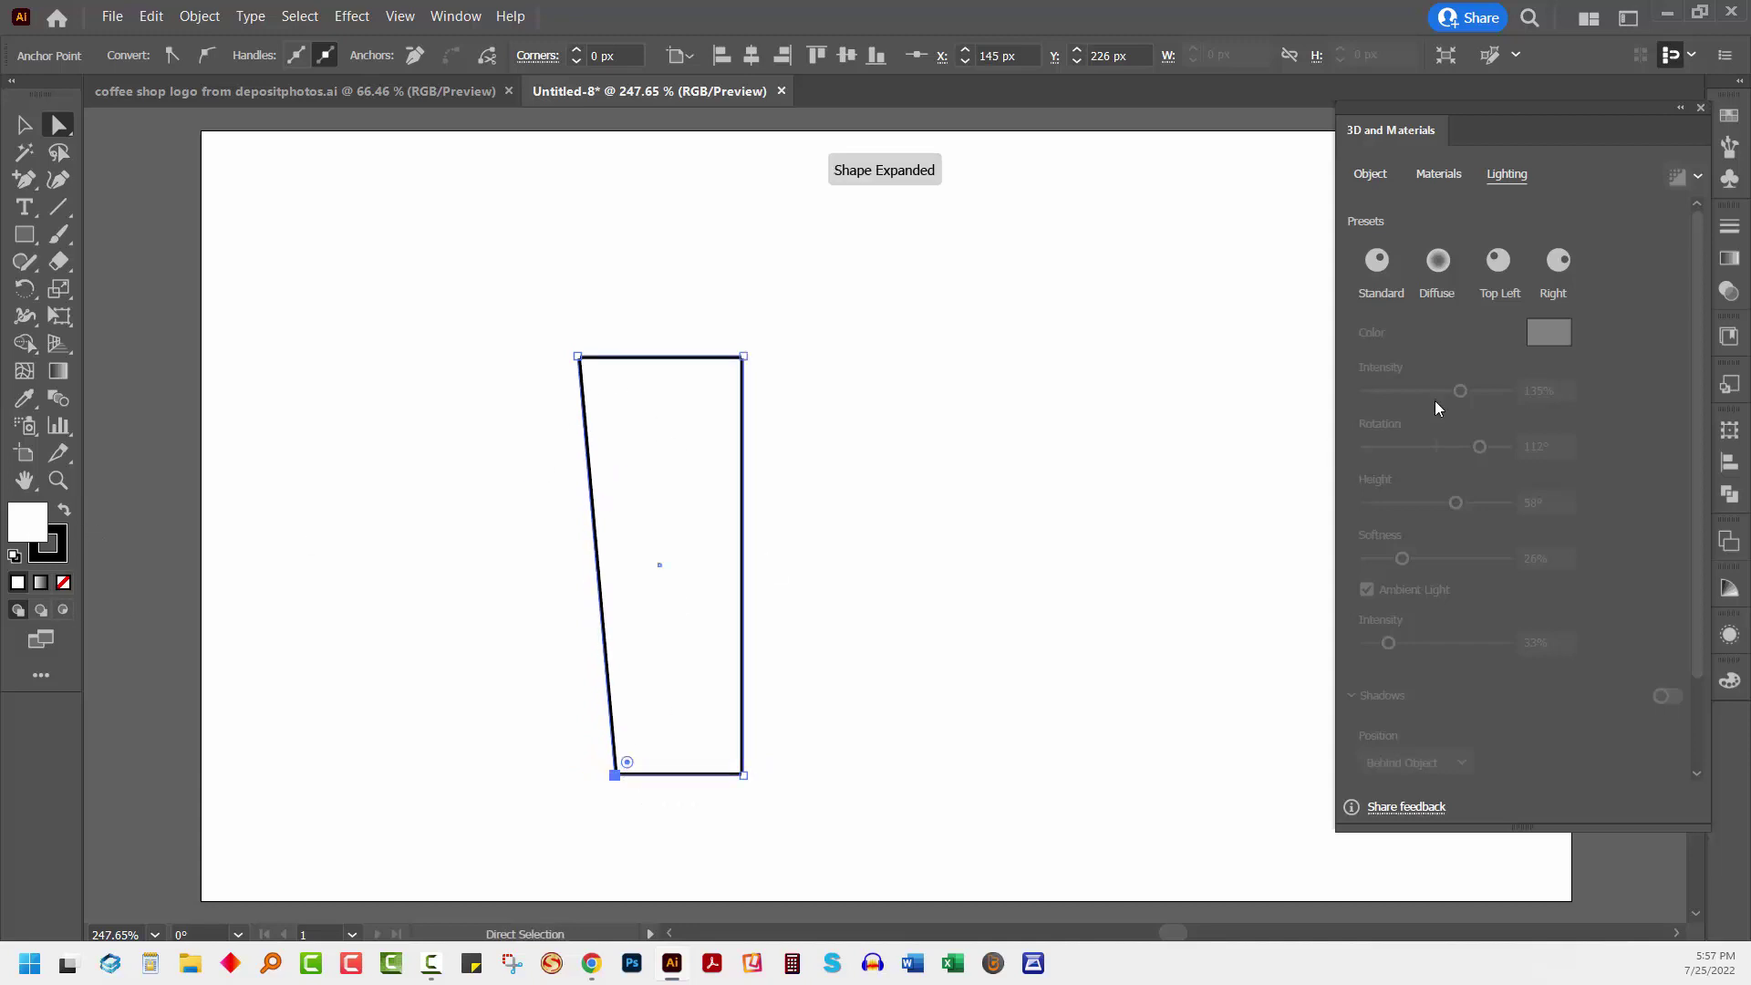
Fill the cup shape light grey CCCCCC and remove its stroke
click(1724, 120)
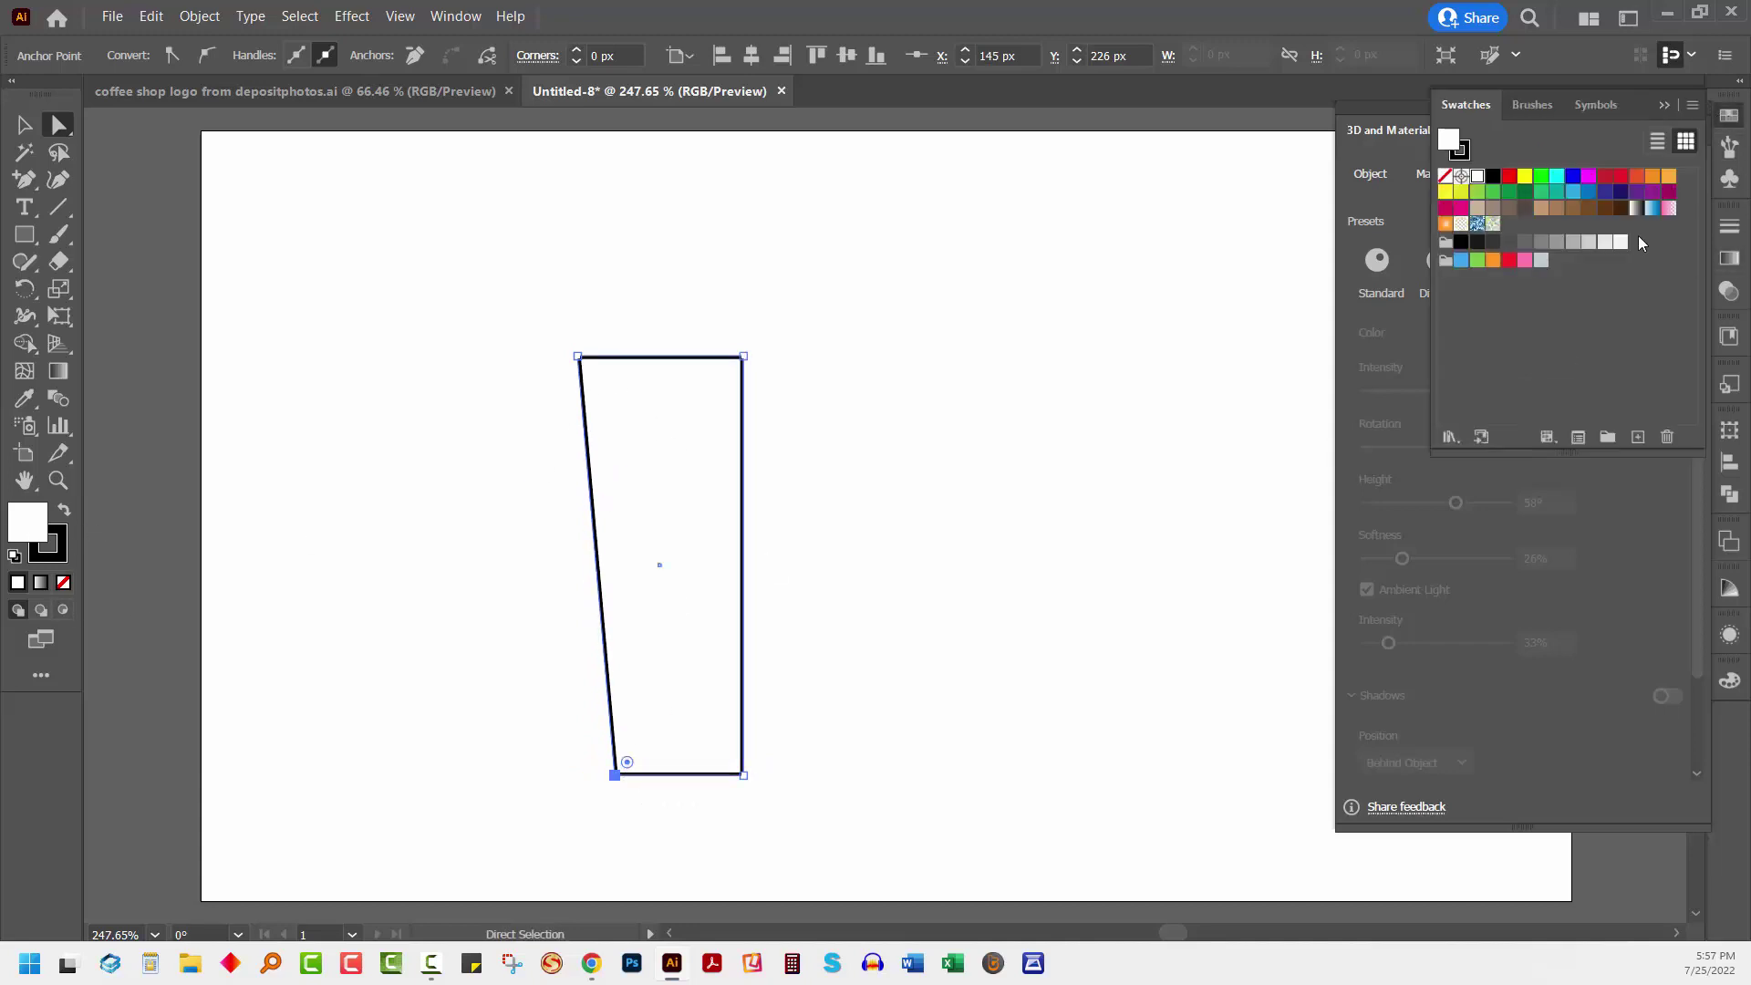
click(1592, 241)
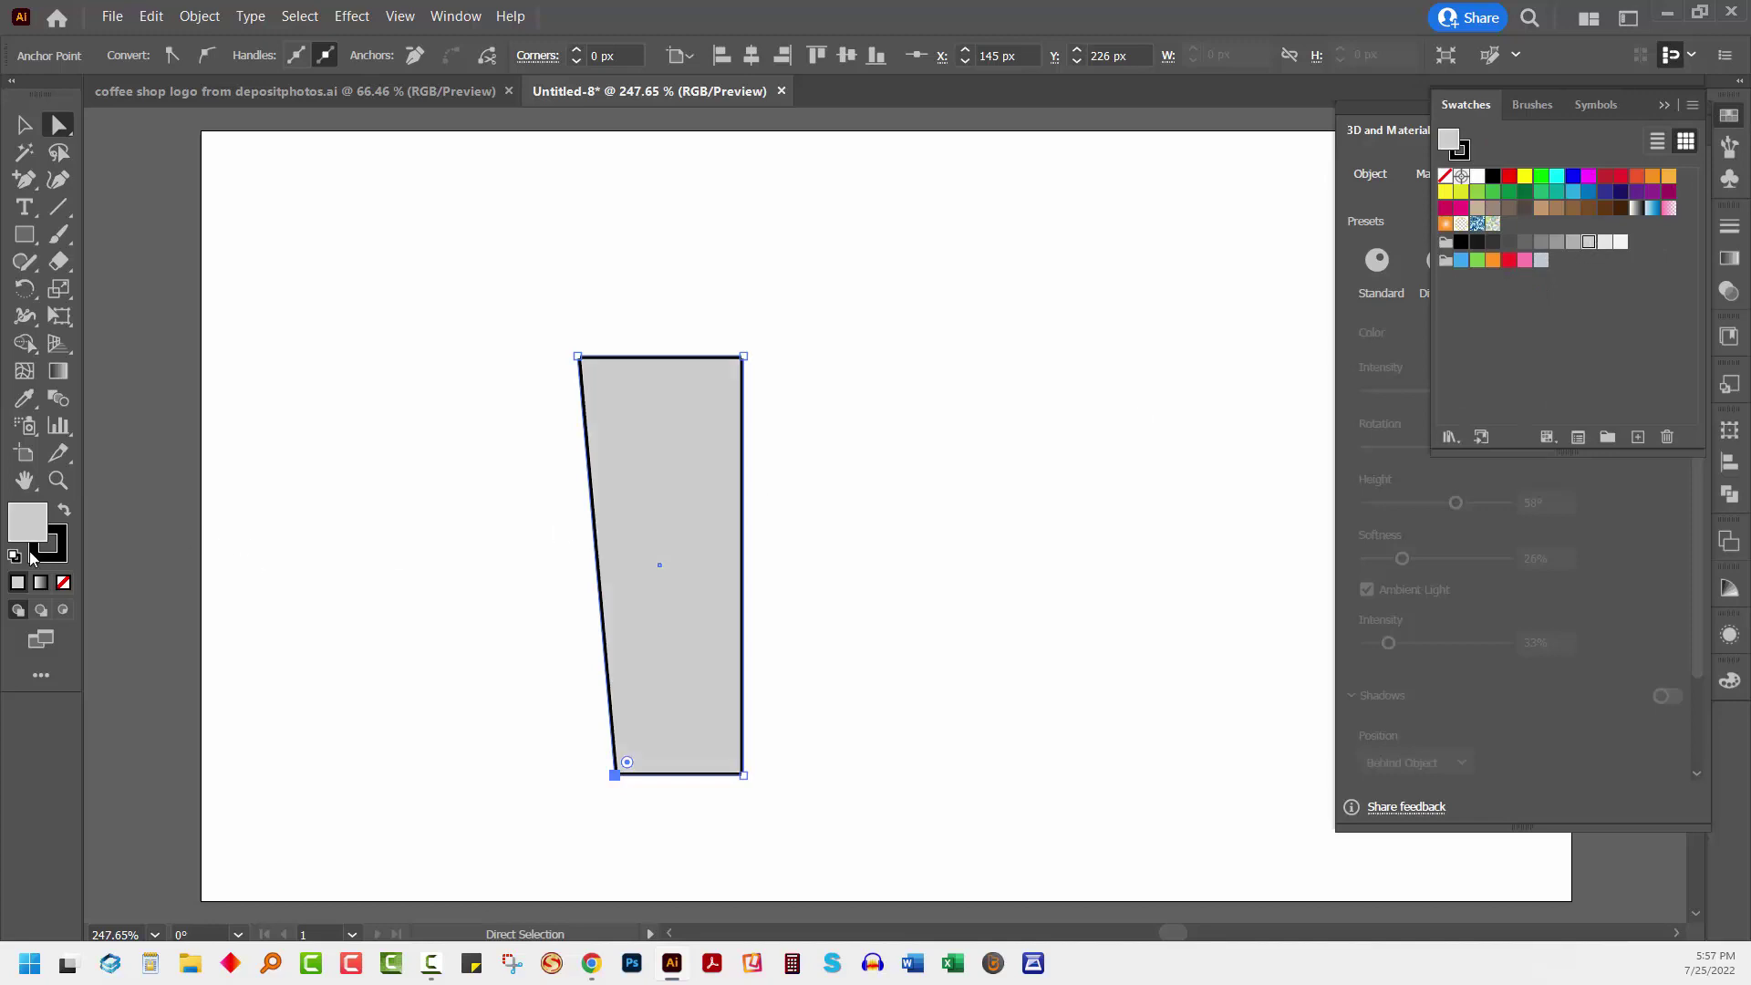
click(57, 565)
click(63, 582)
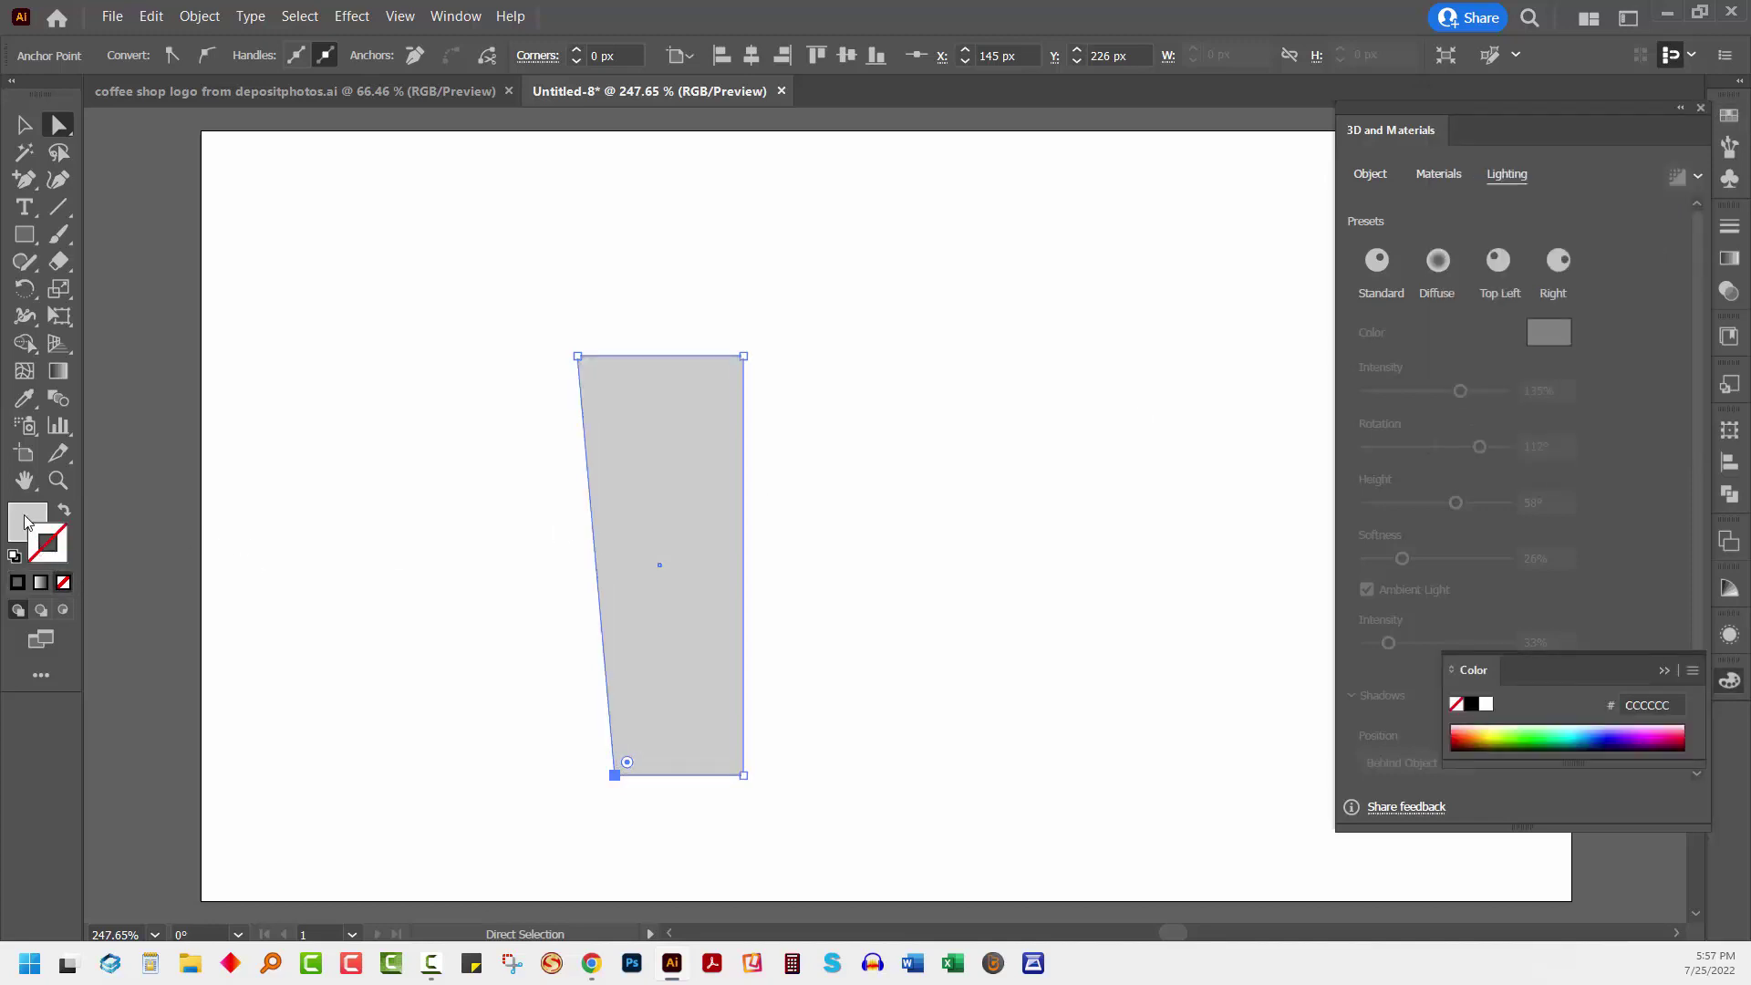
Draw a flat lid rectangle above the cup and add midpoint anchor points to it
click(25, 234)
drag(517, 279, 743, 330)
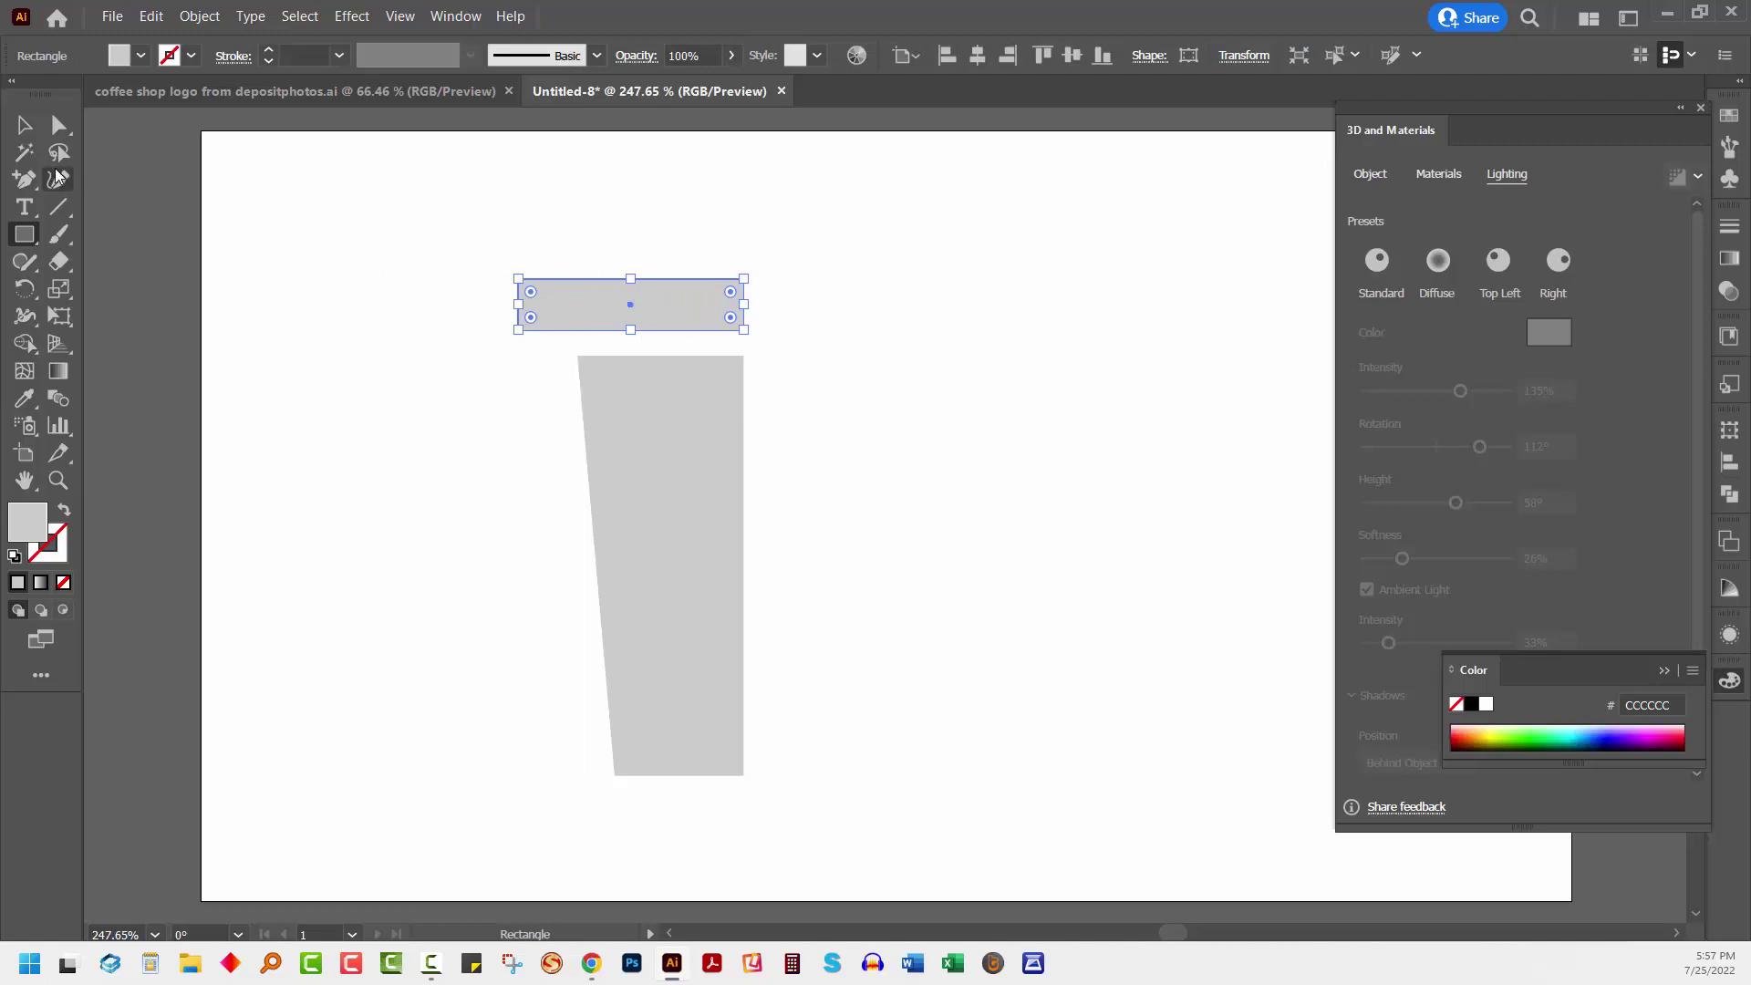
click(197, 16)
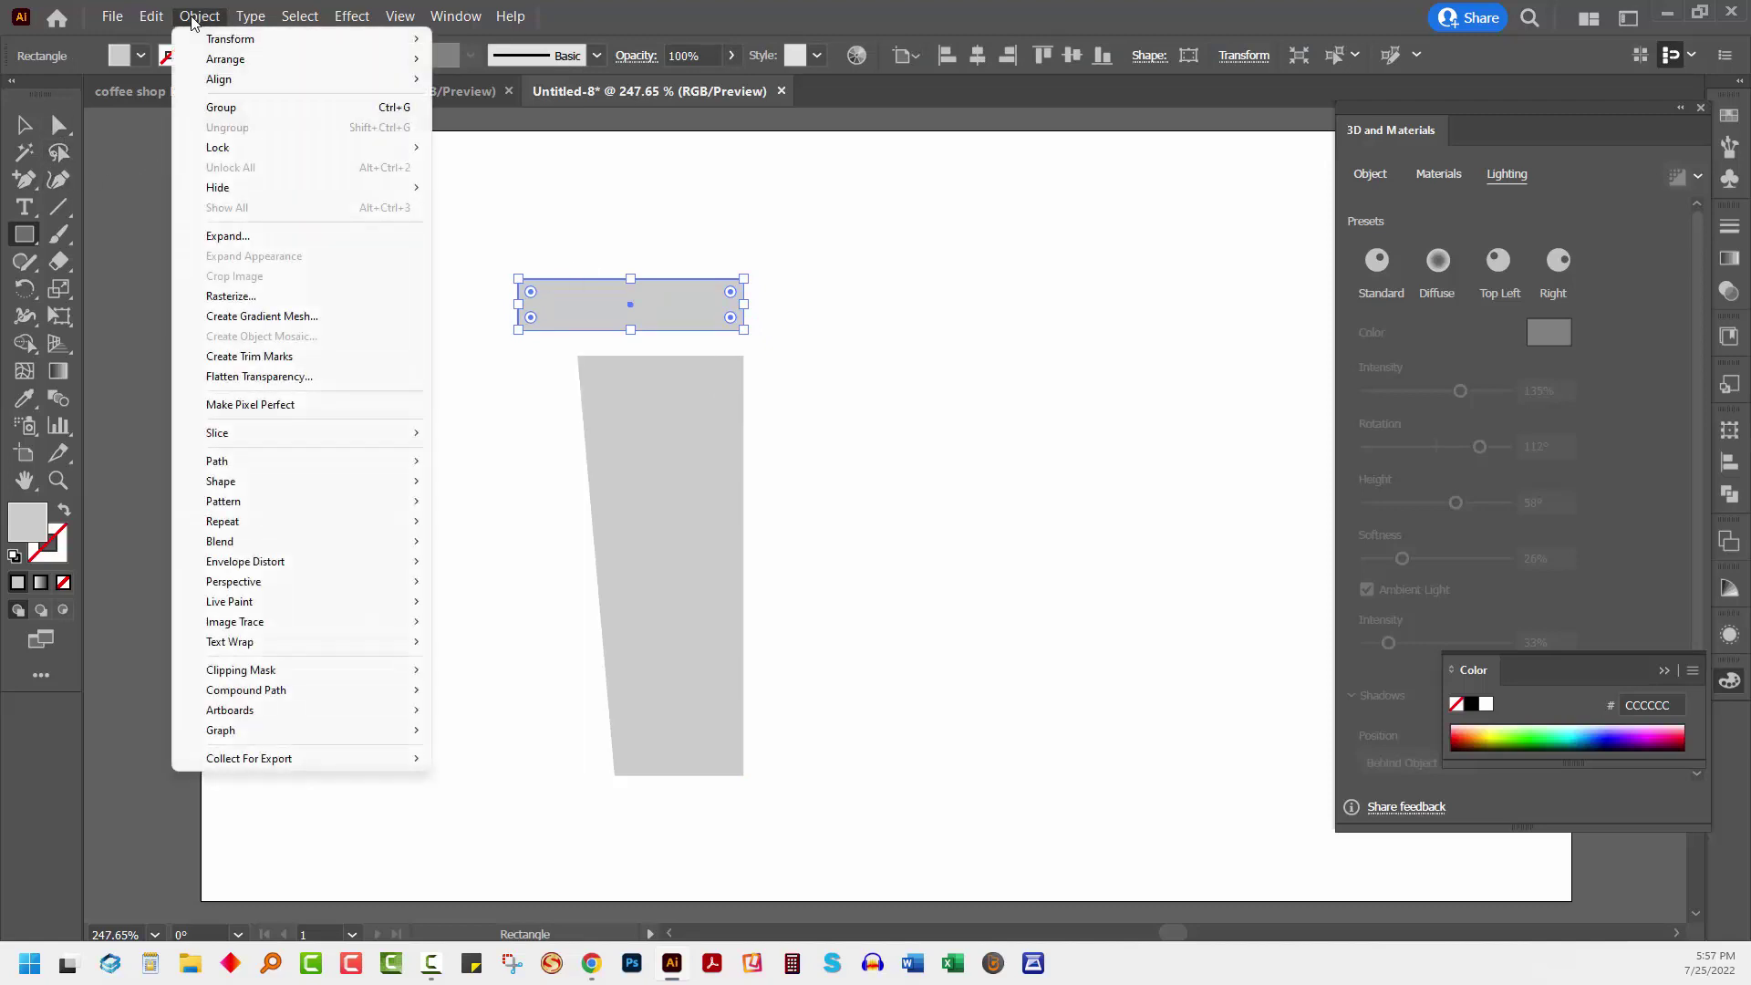
mouse_move(290, 461)
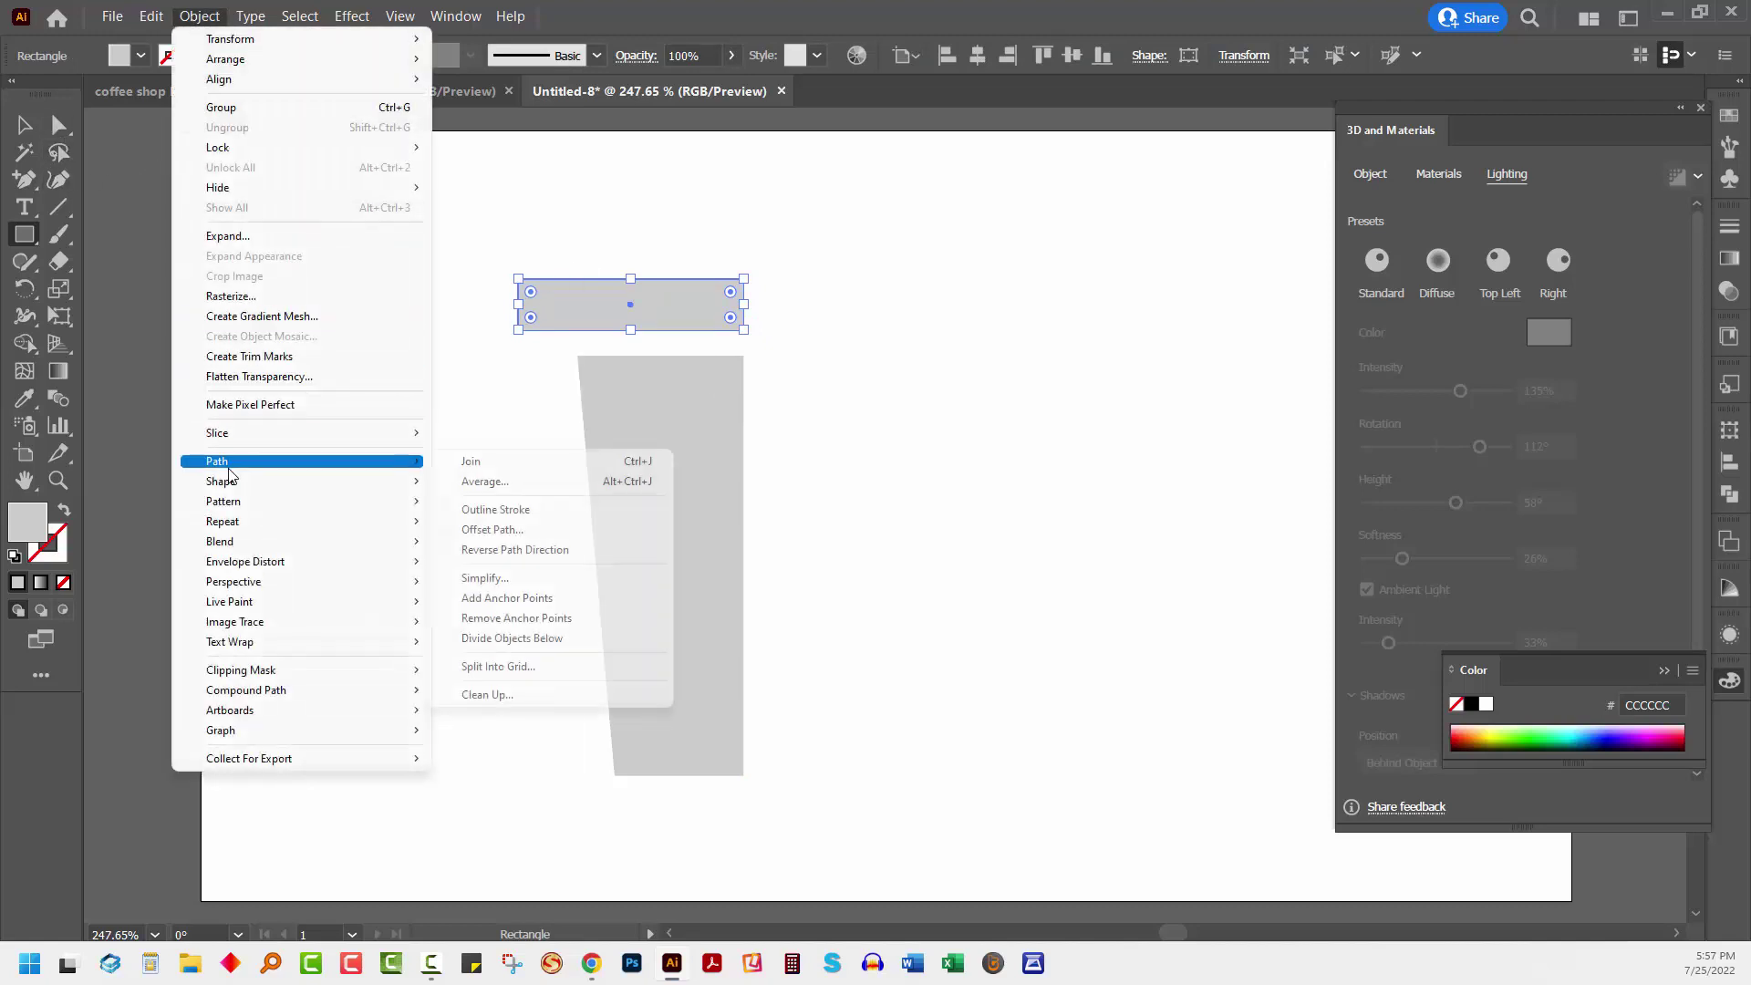
click(511, 598)
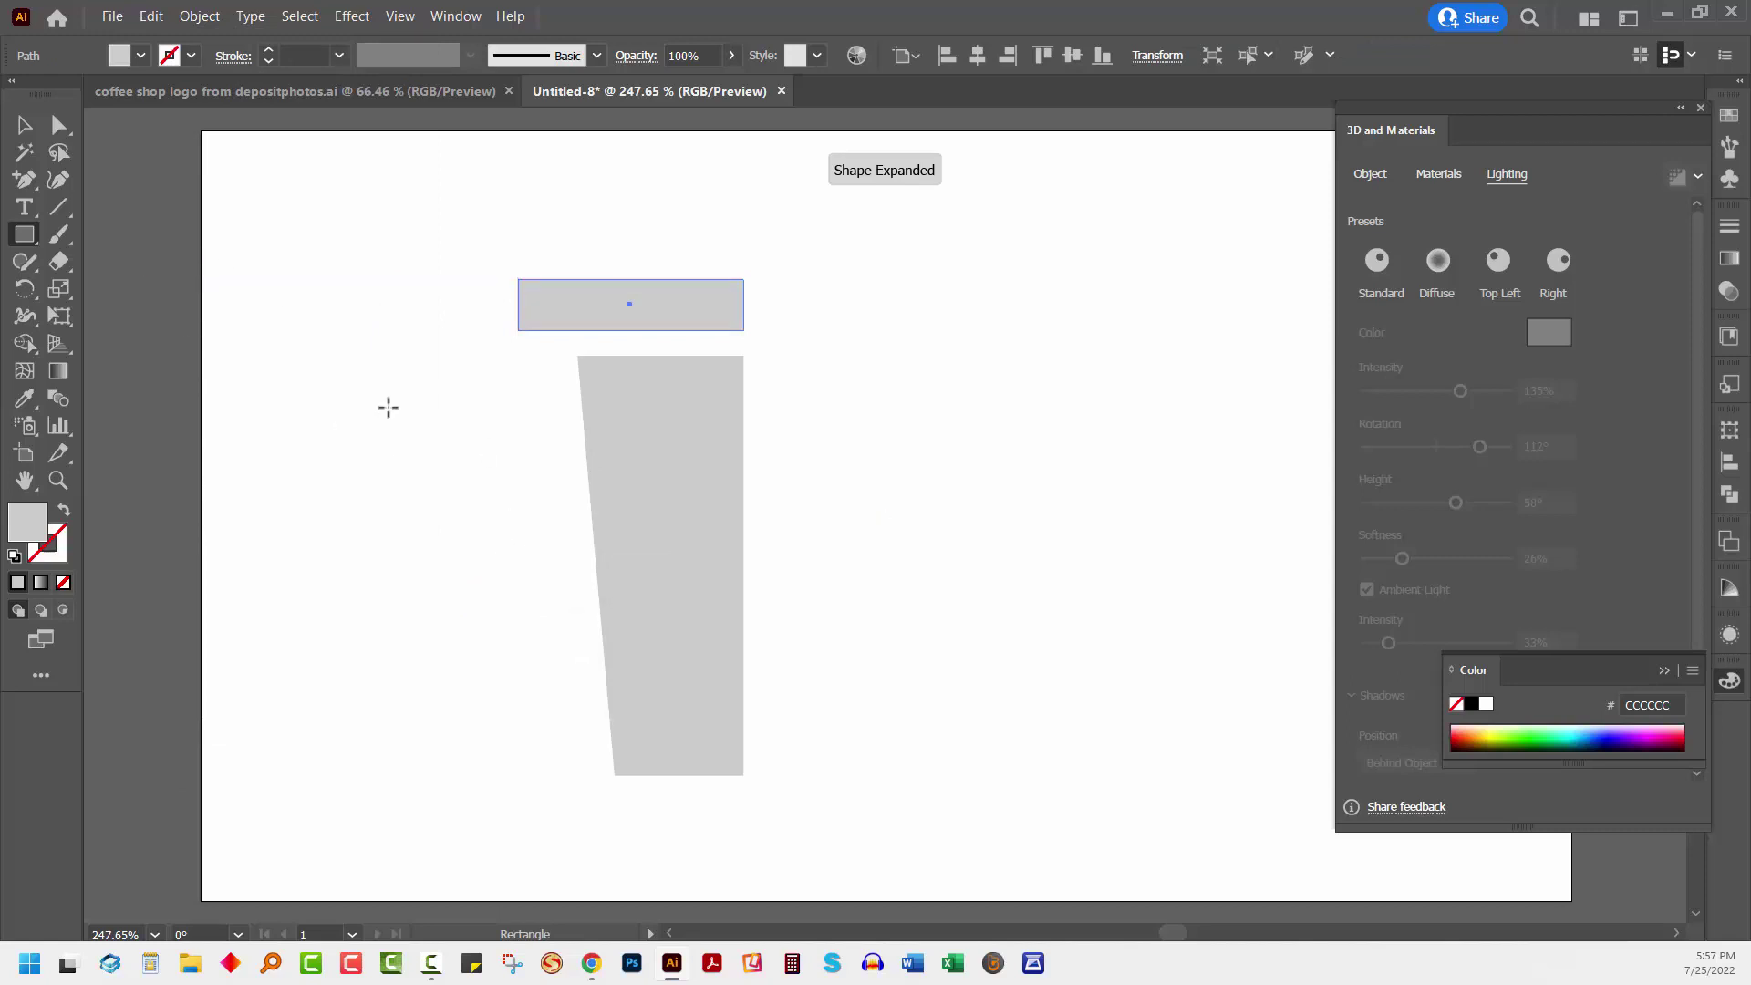
Zoom in and move the lid's left-middle point to slant its left edge
key(z)
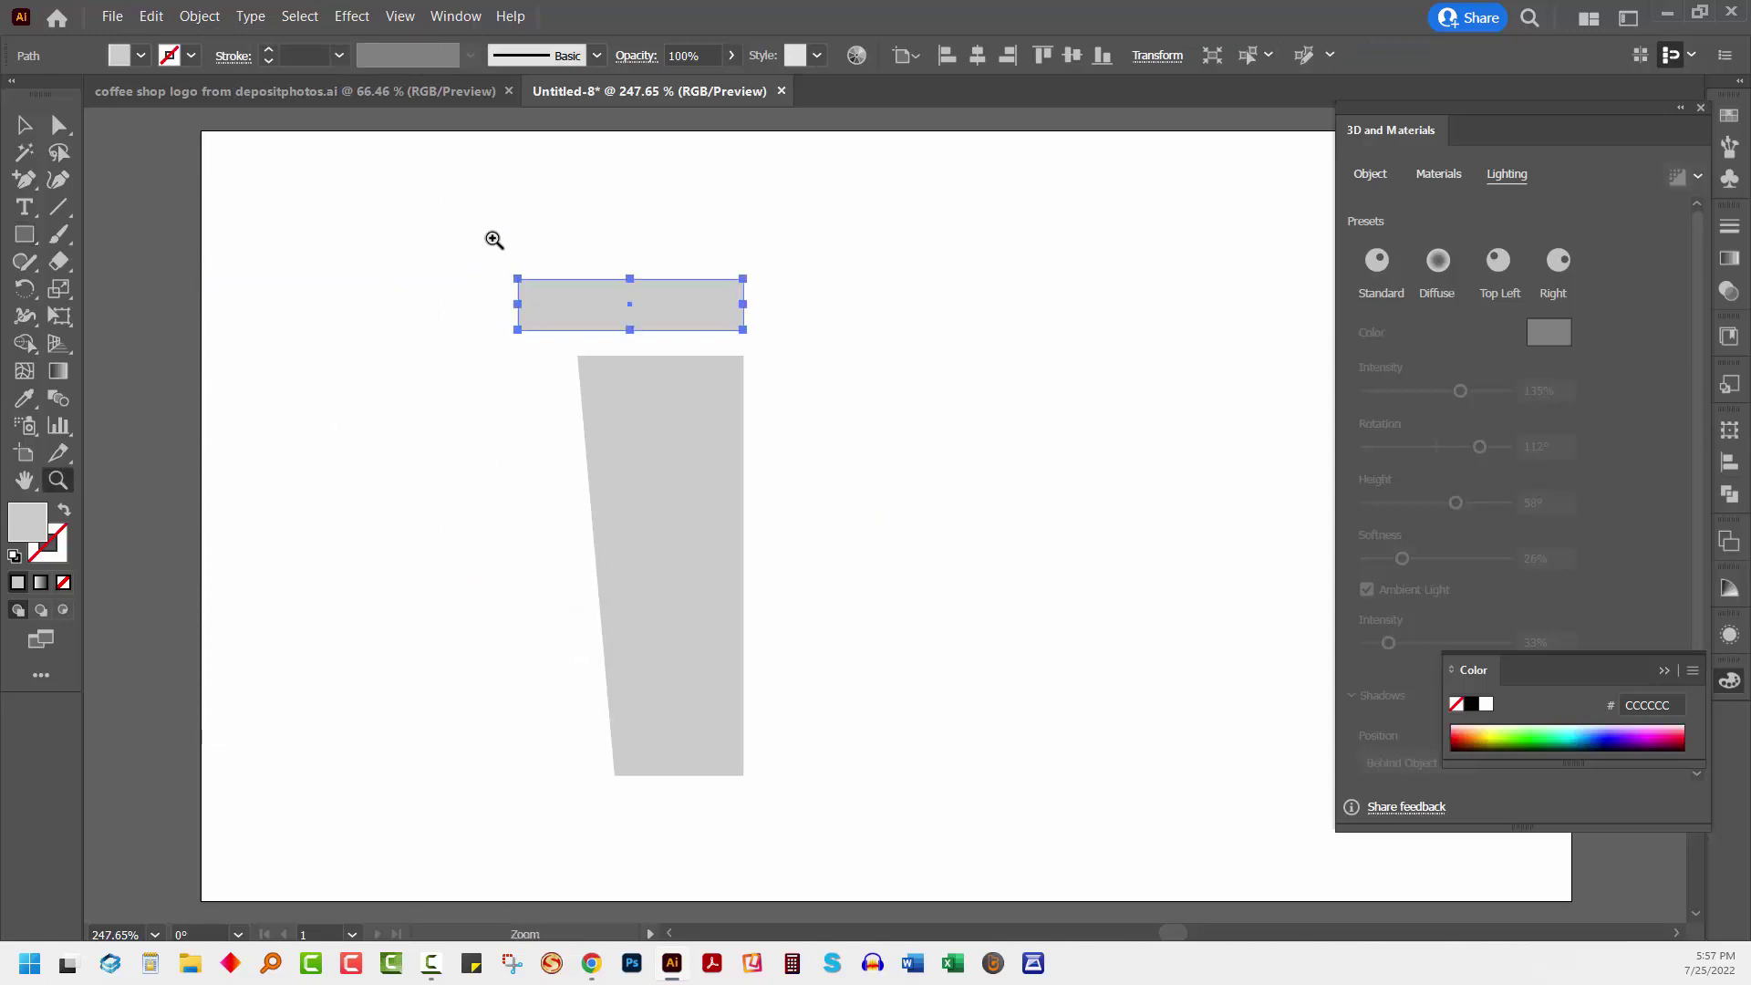
drag(494, 240, 649, 539)
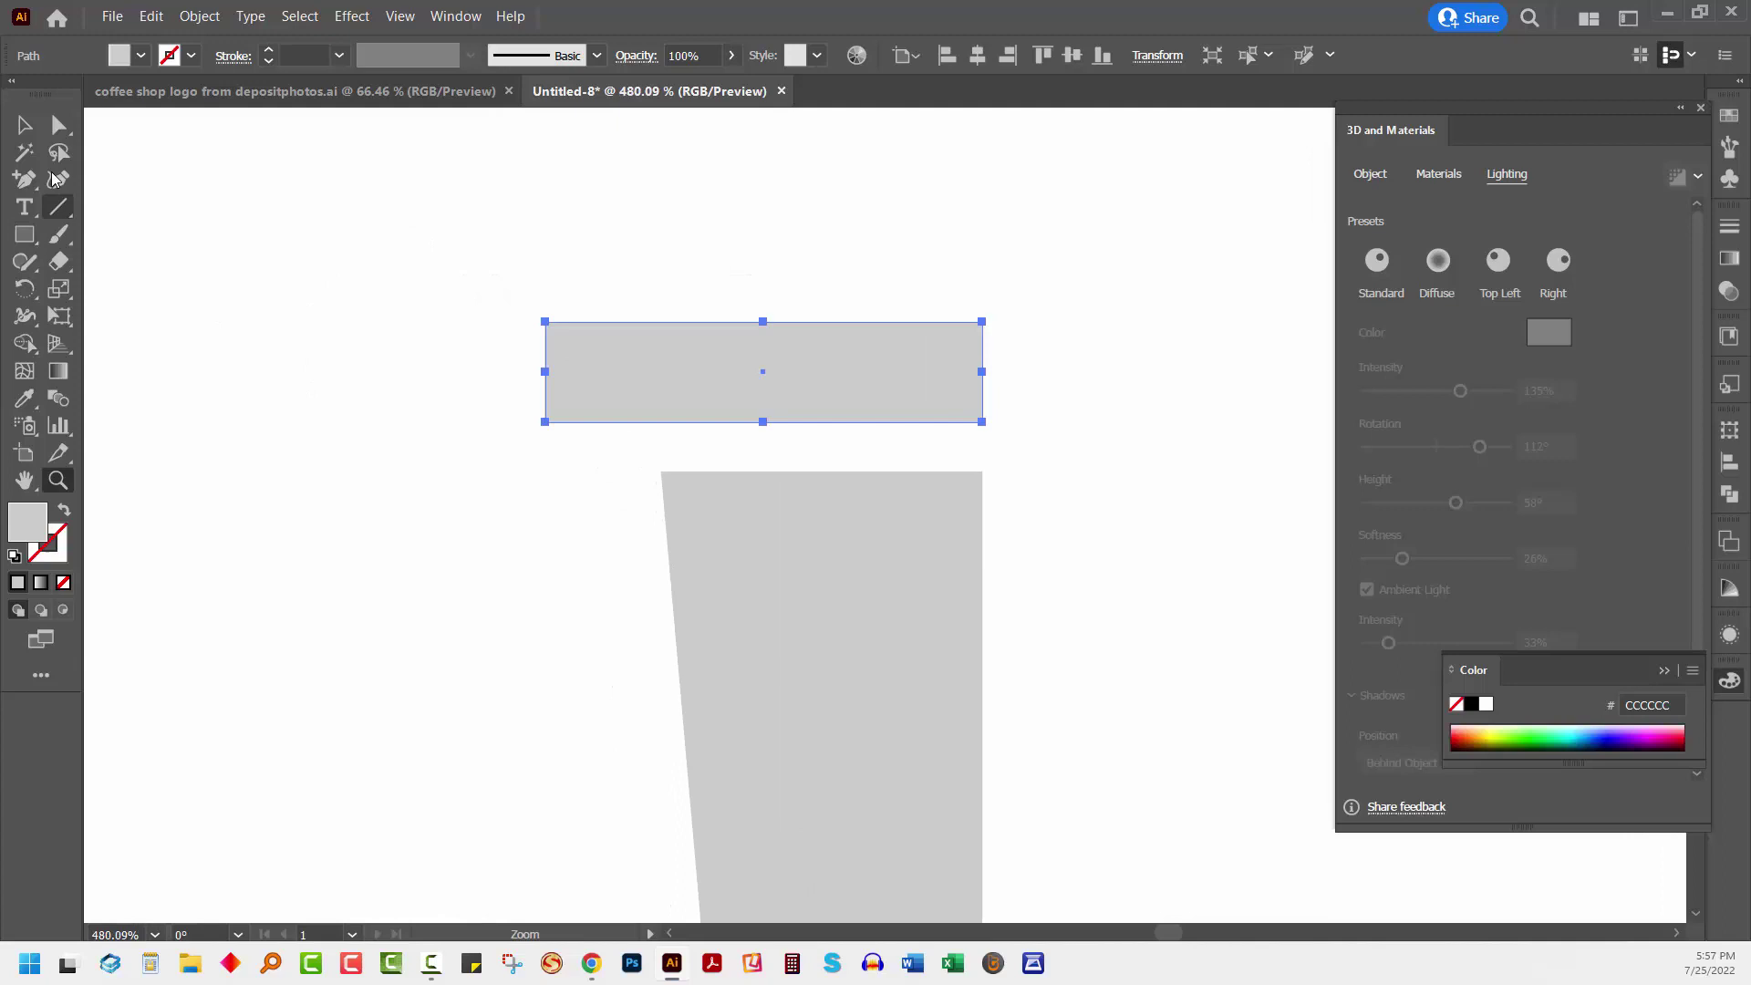
click(57, 133)
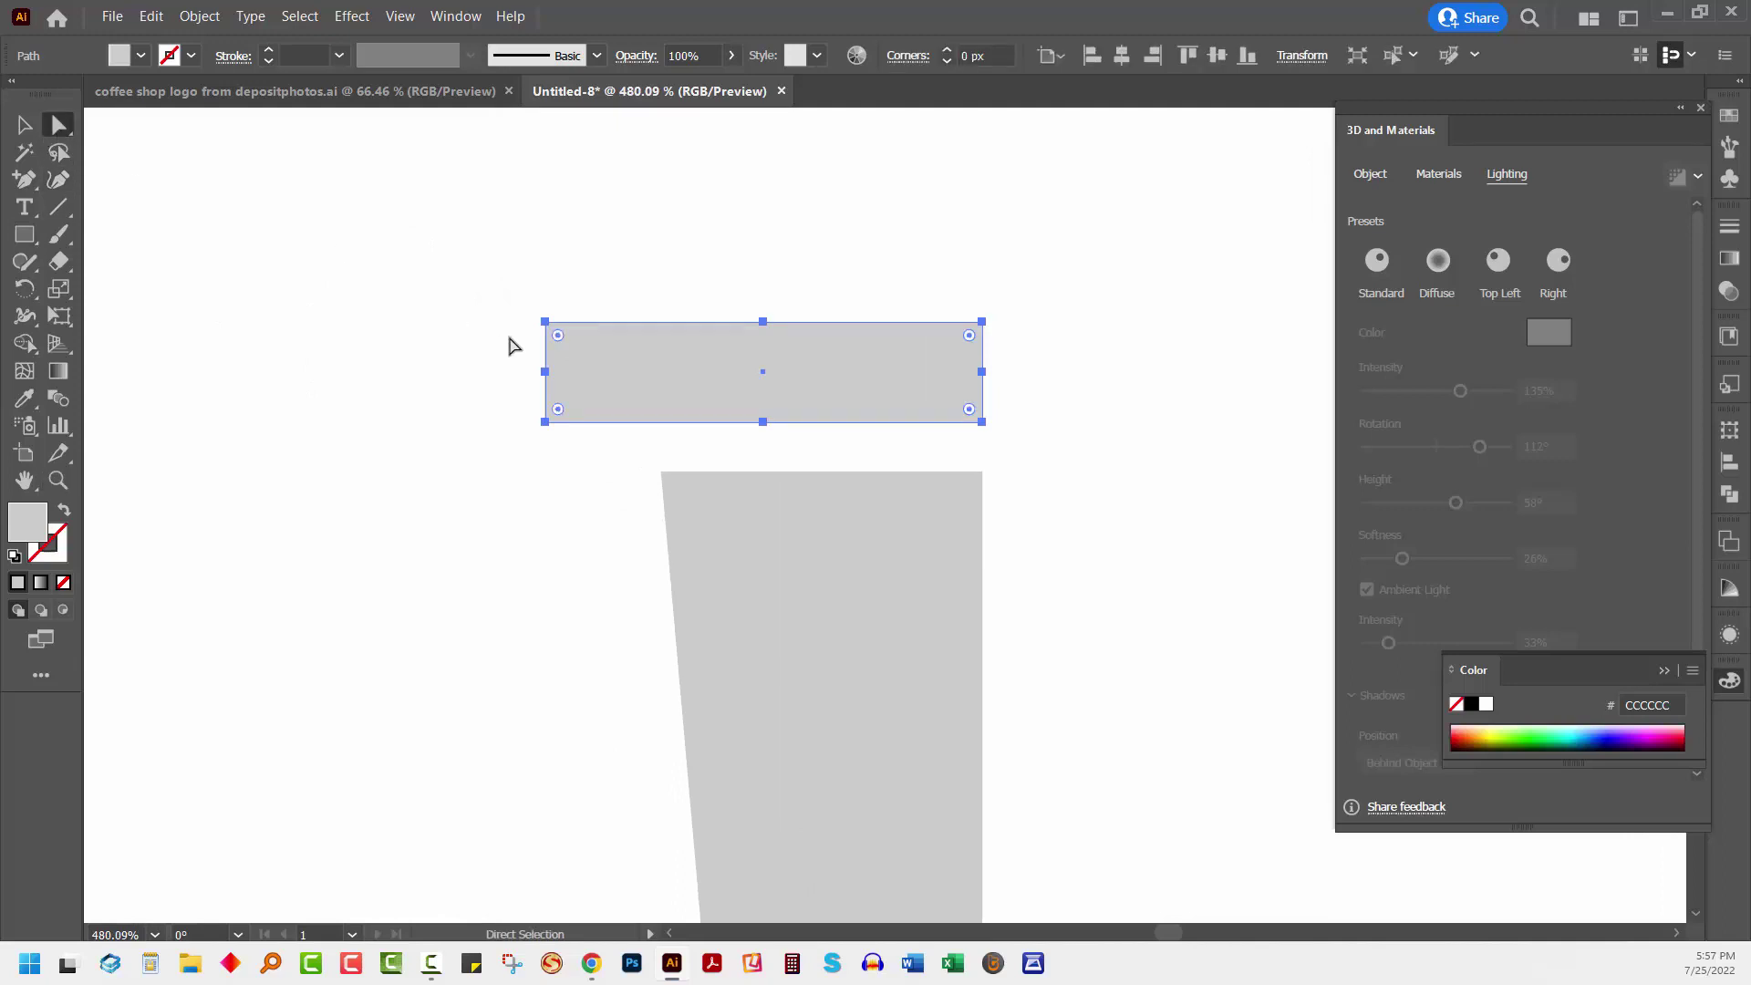
click(547, 373)
drag(546, 373, 584, 324)
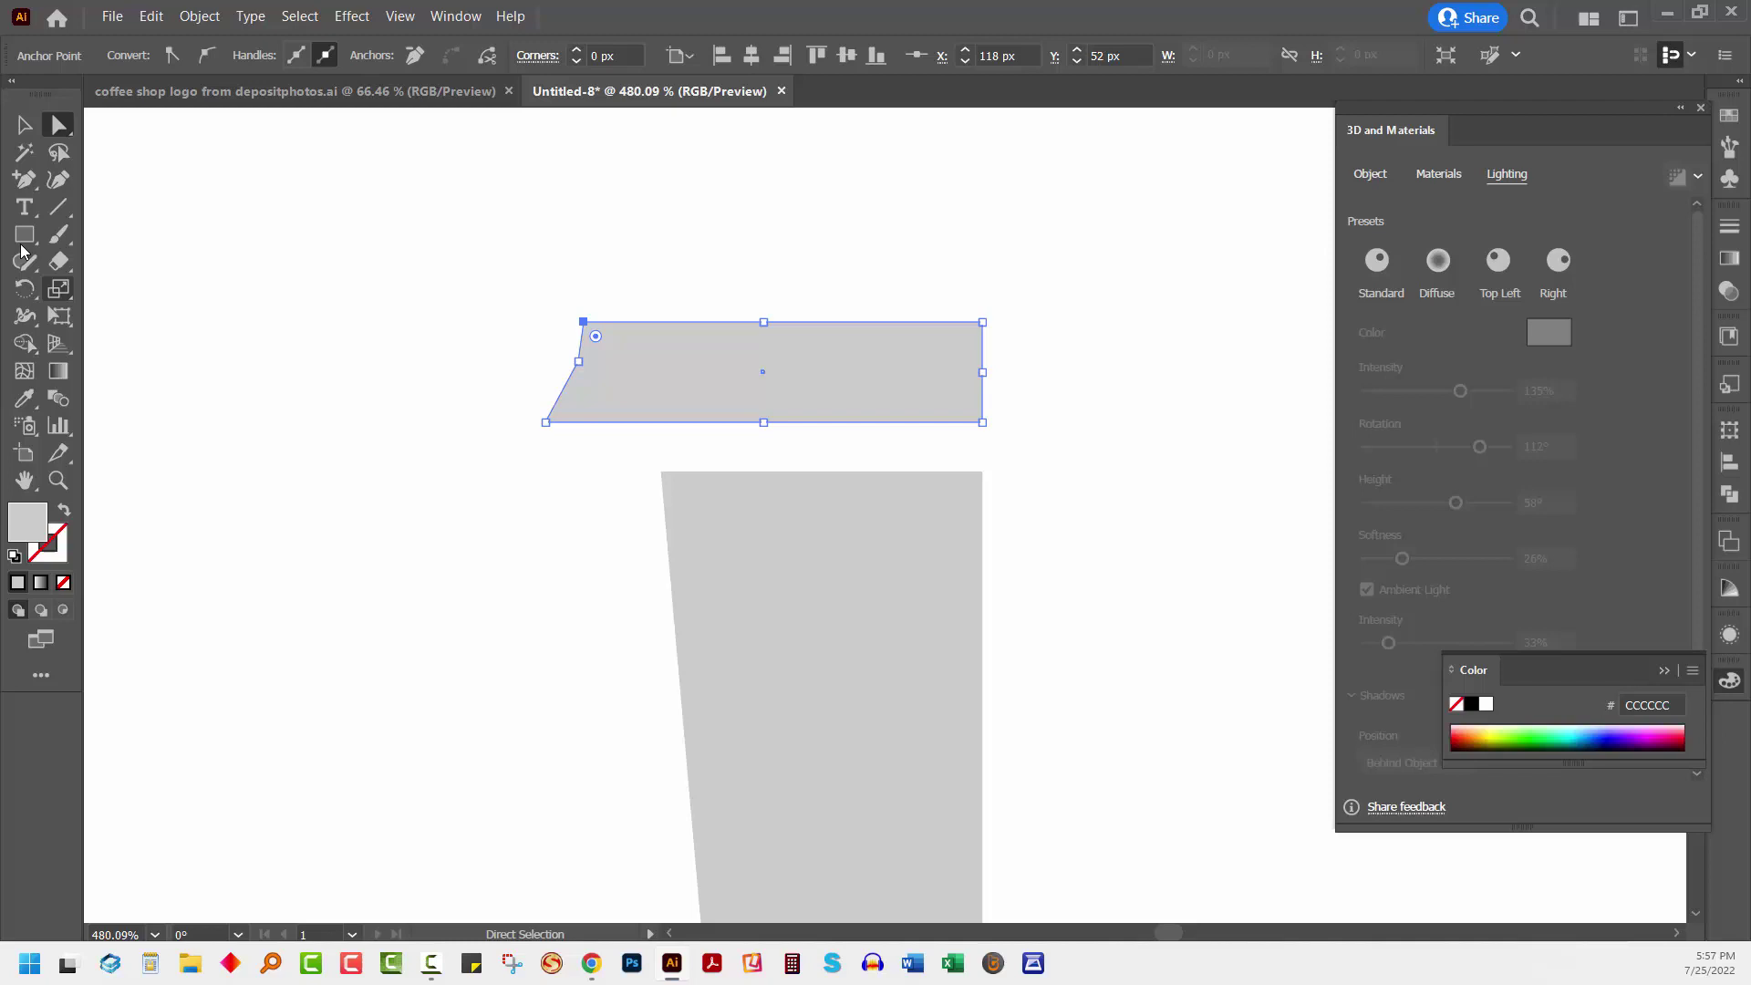
Add a point on the lid's top edge and raise the top-left points into a rim
click(21, 182)
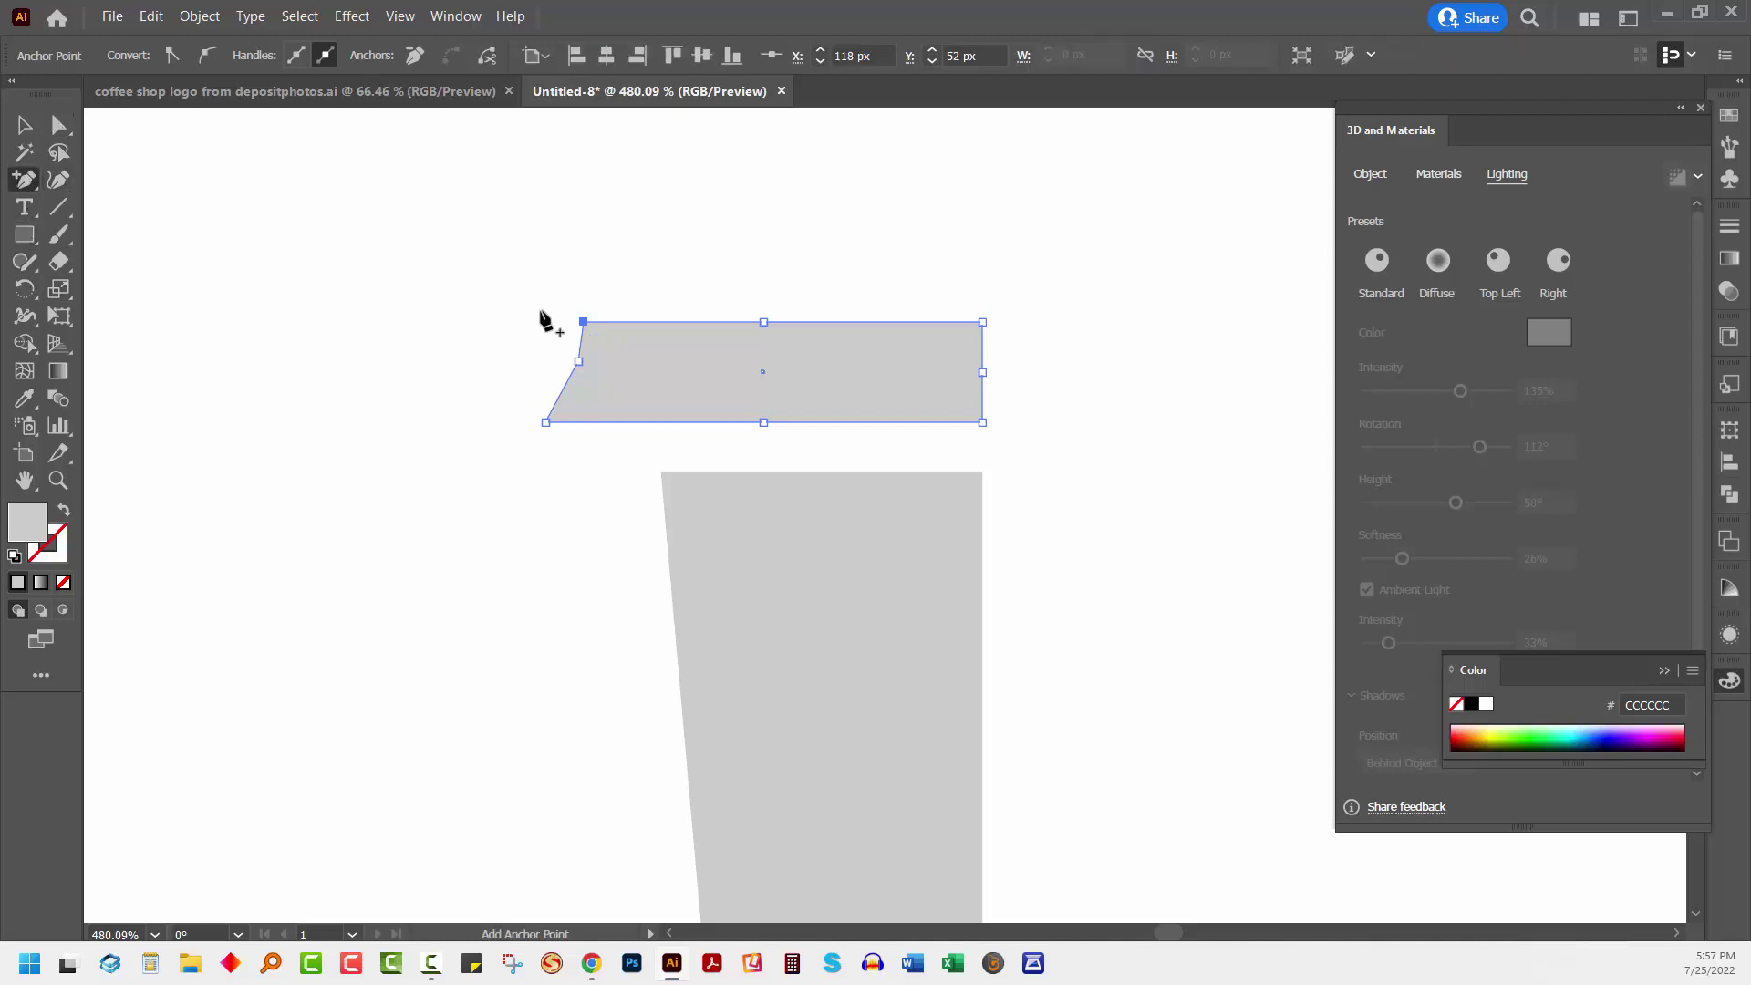
click(602, 322)
click(59, 125)
click(417, 240)
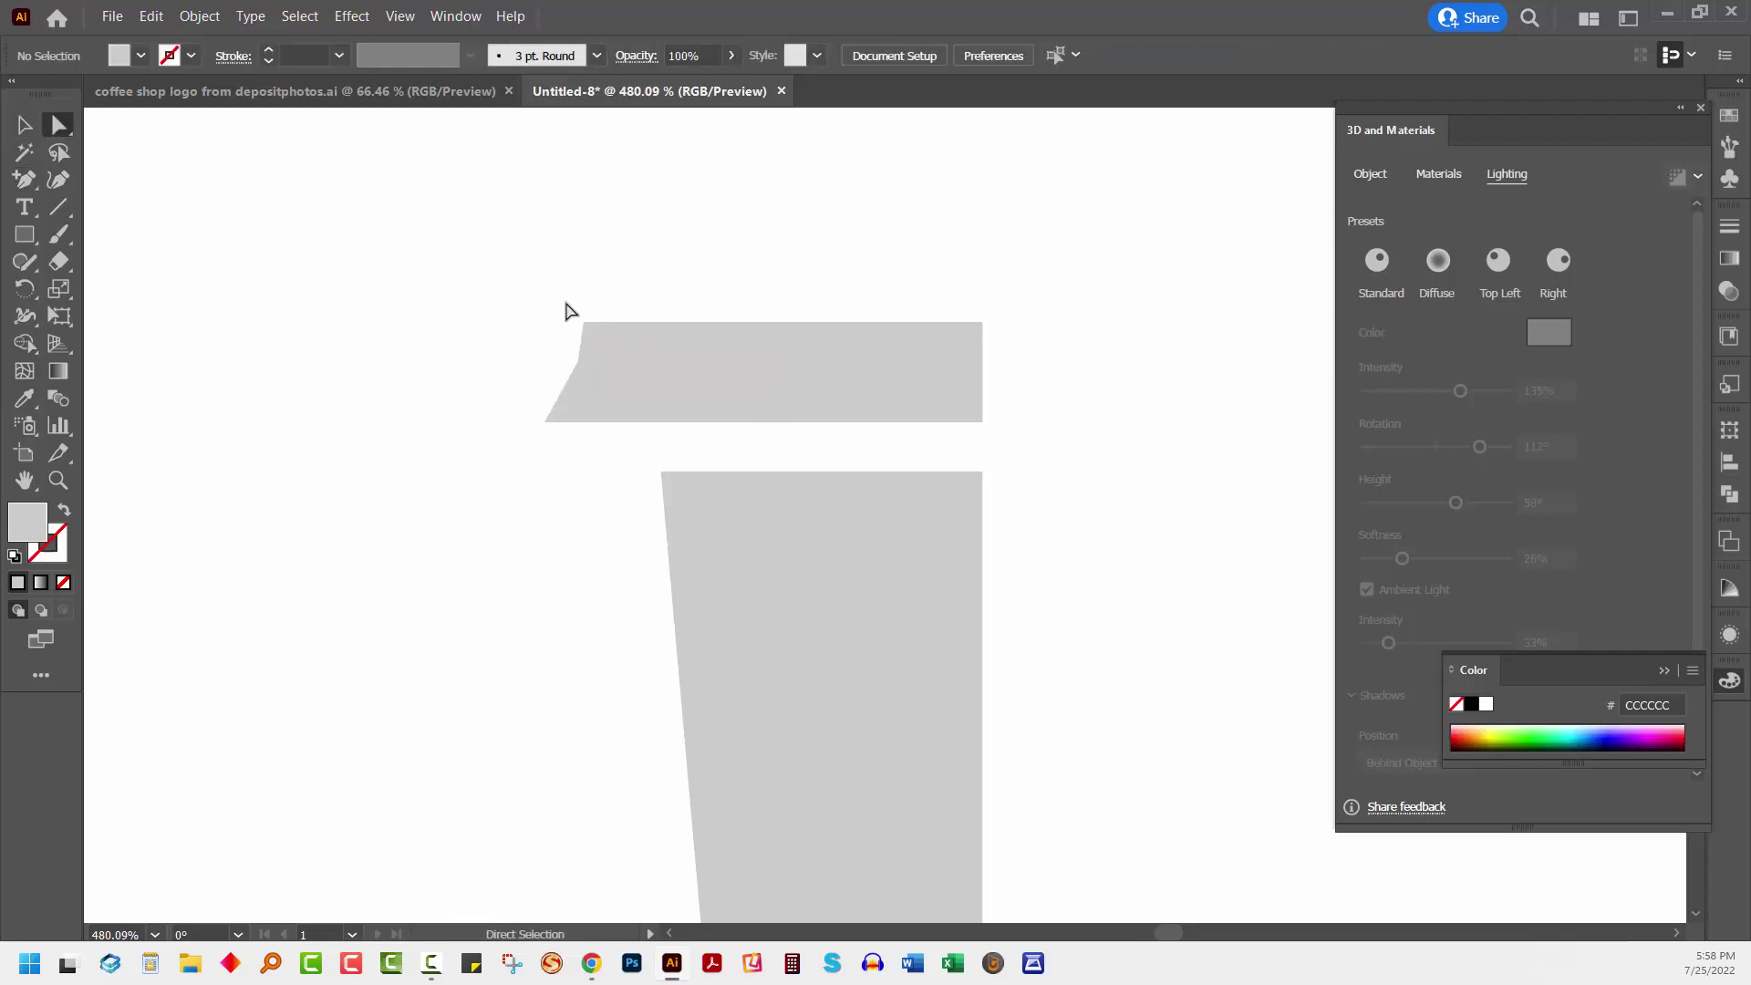
drag(573, 308, 609, 340)
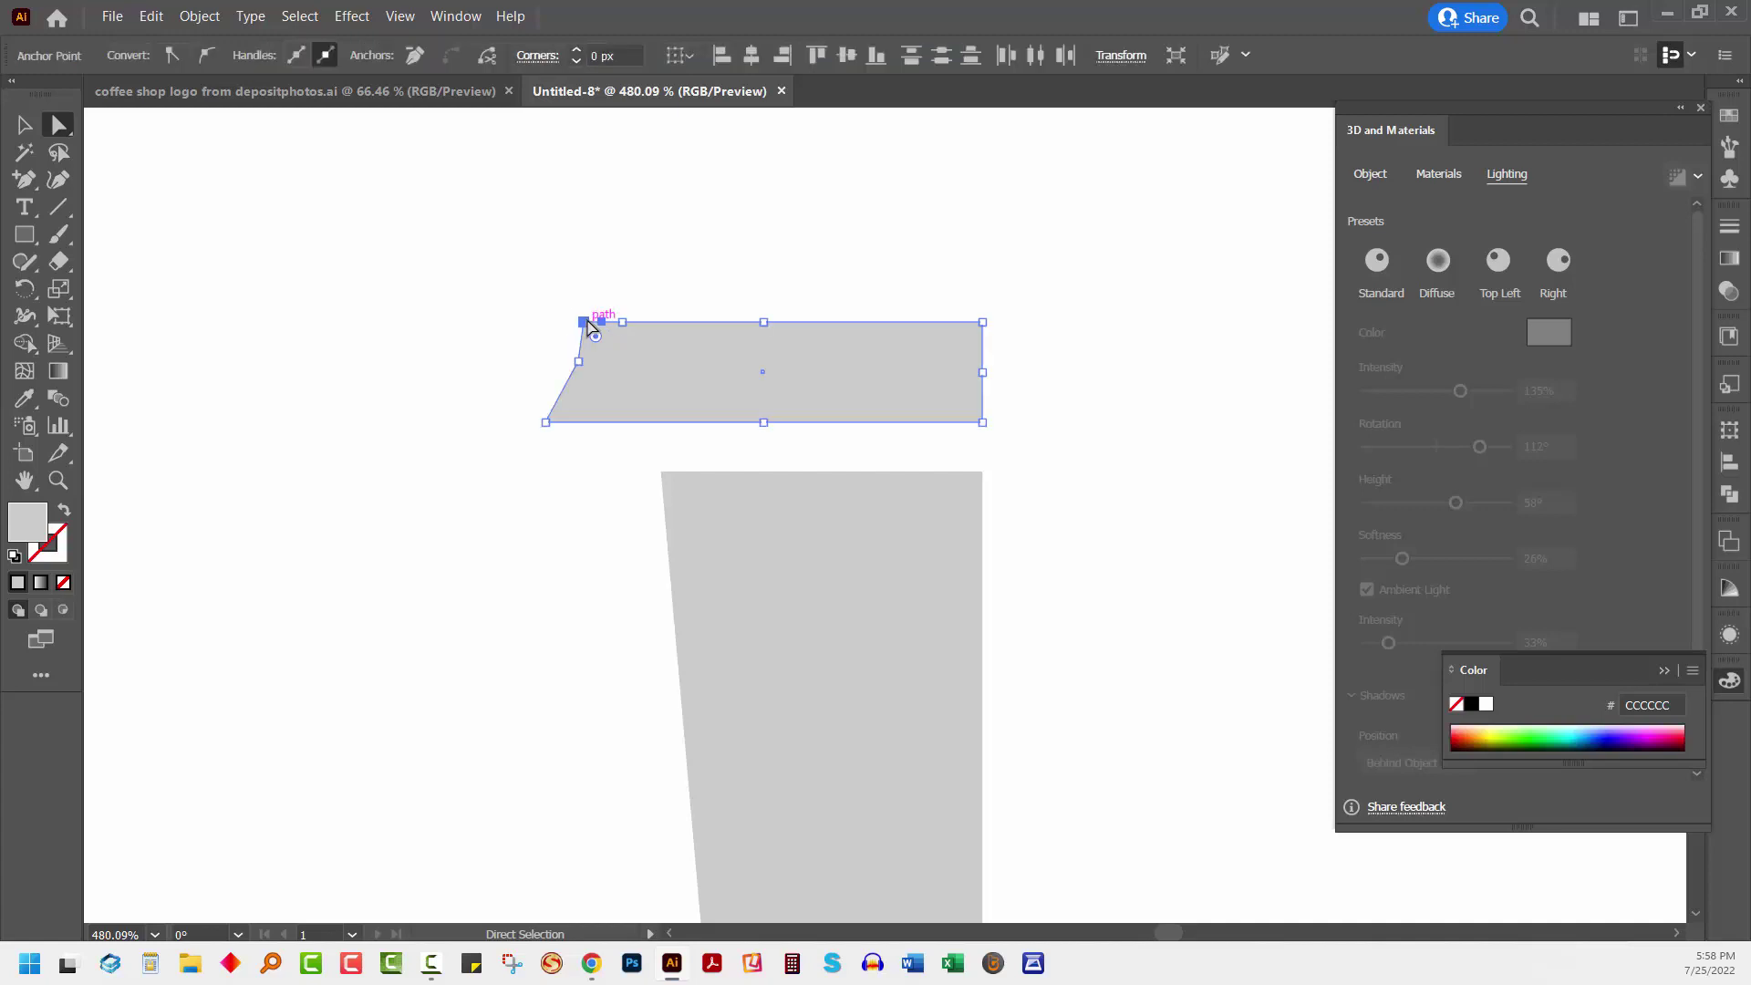
click(598, 328)
drag(594, 330, 595, 294)
Narrow the lid, shorten it to 20 px high, and seat it on the cup body
click(27, 128)
click(292, 343)
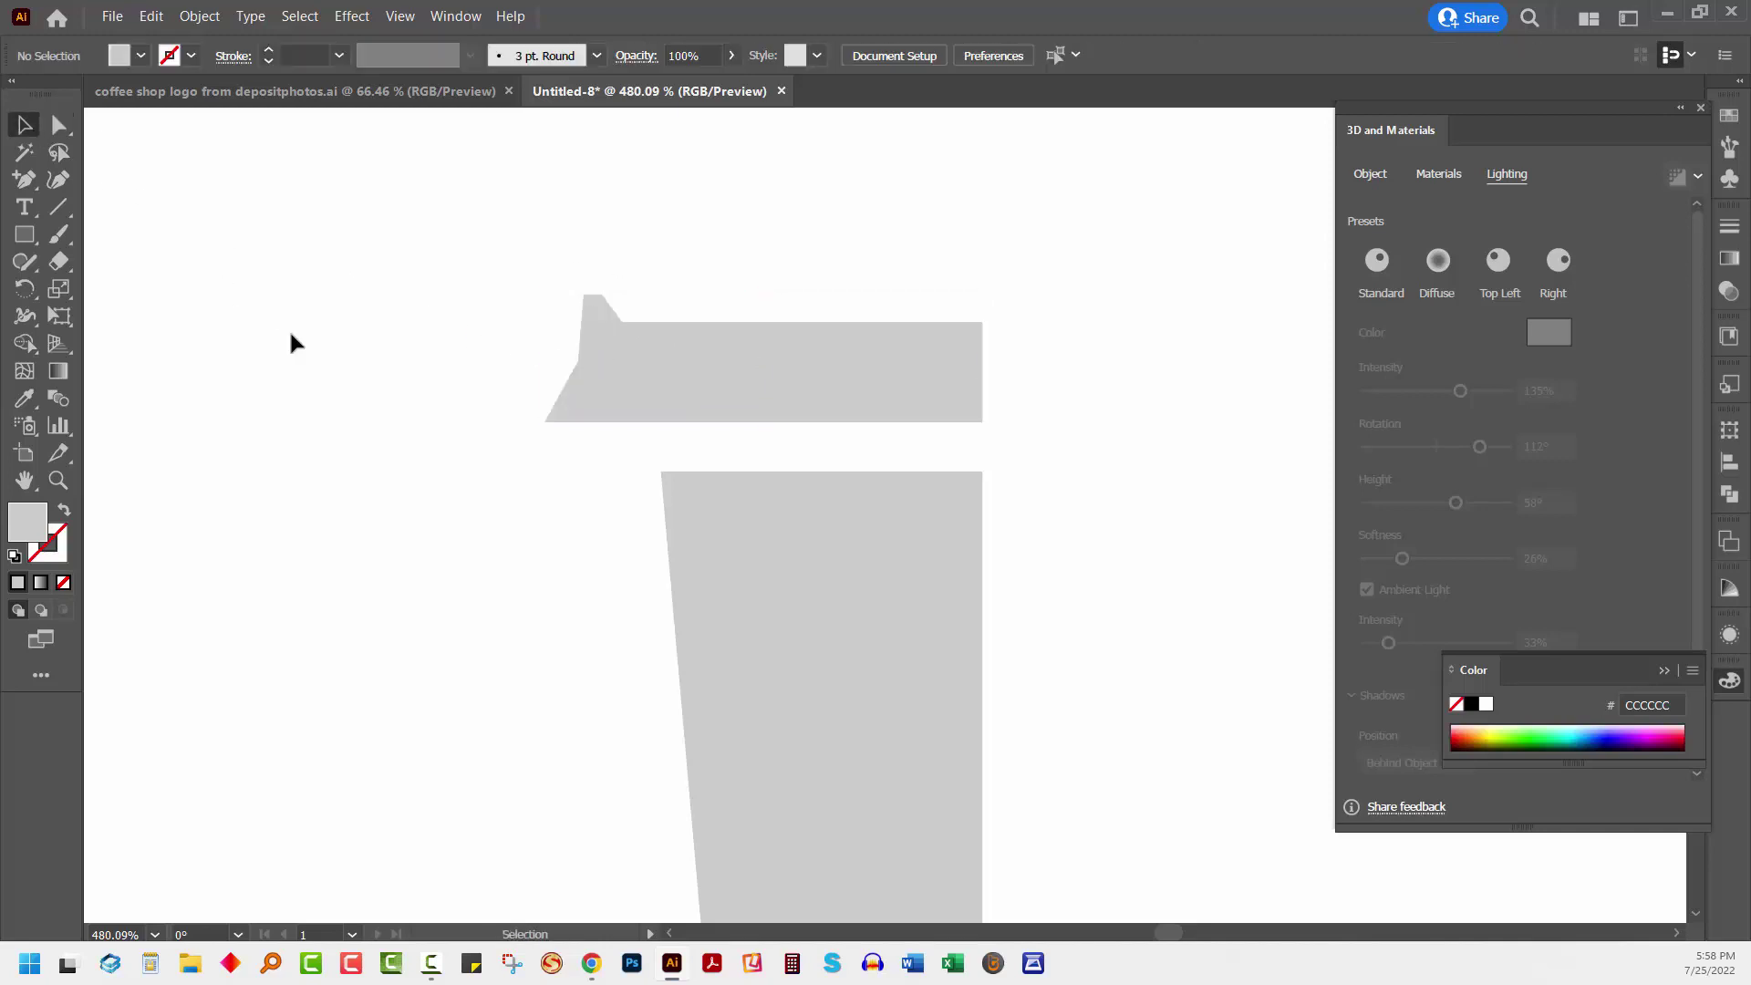
click(594, 405)
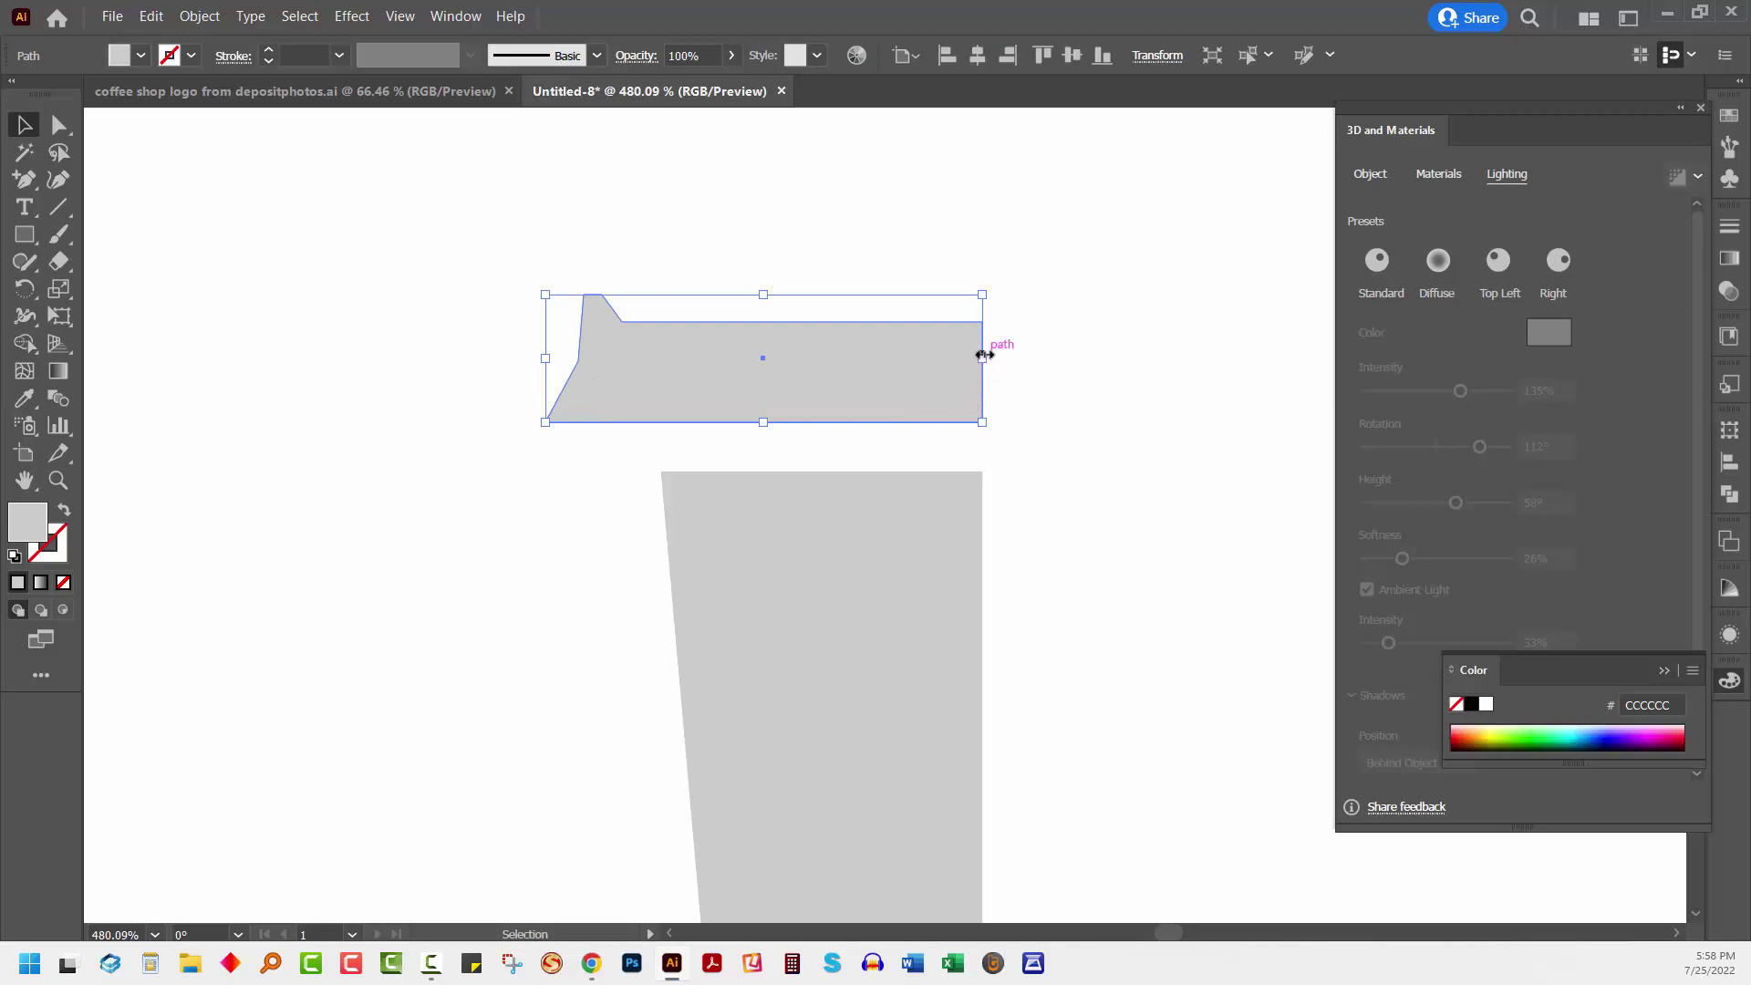
drag(981, 356, 949, 358)
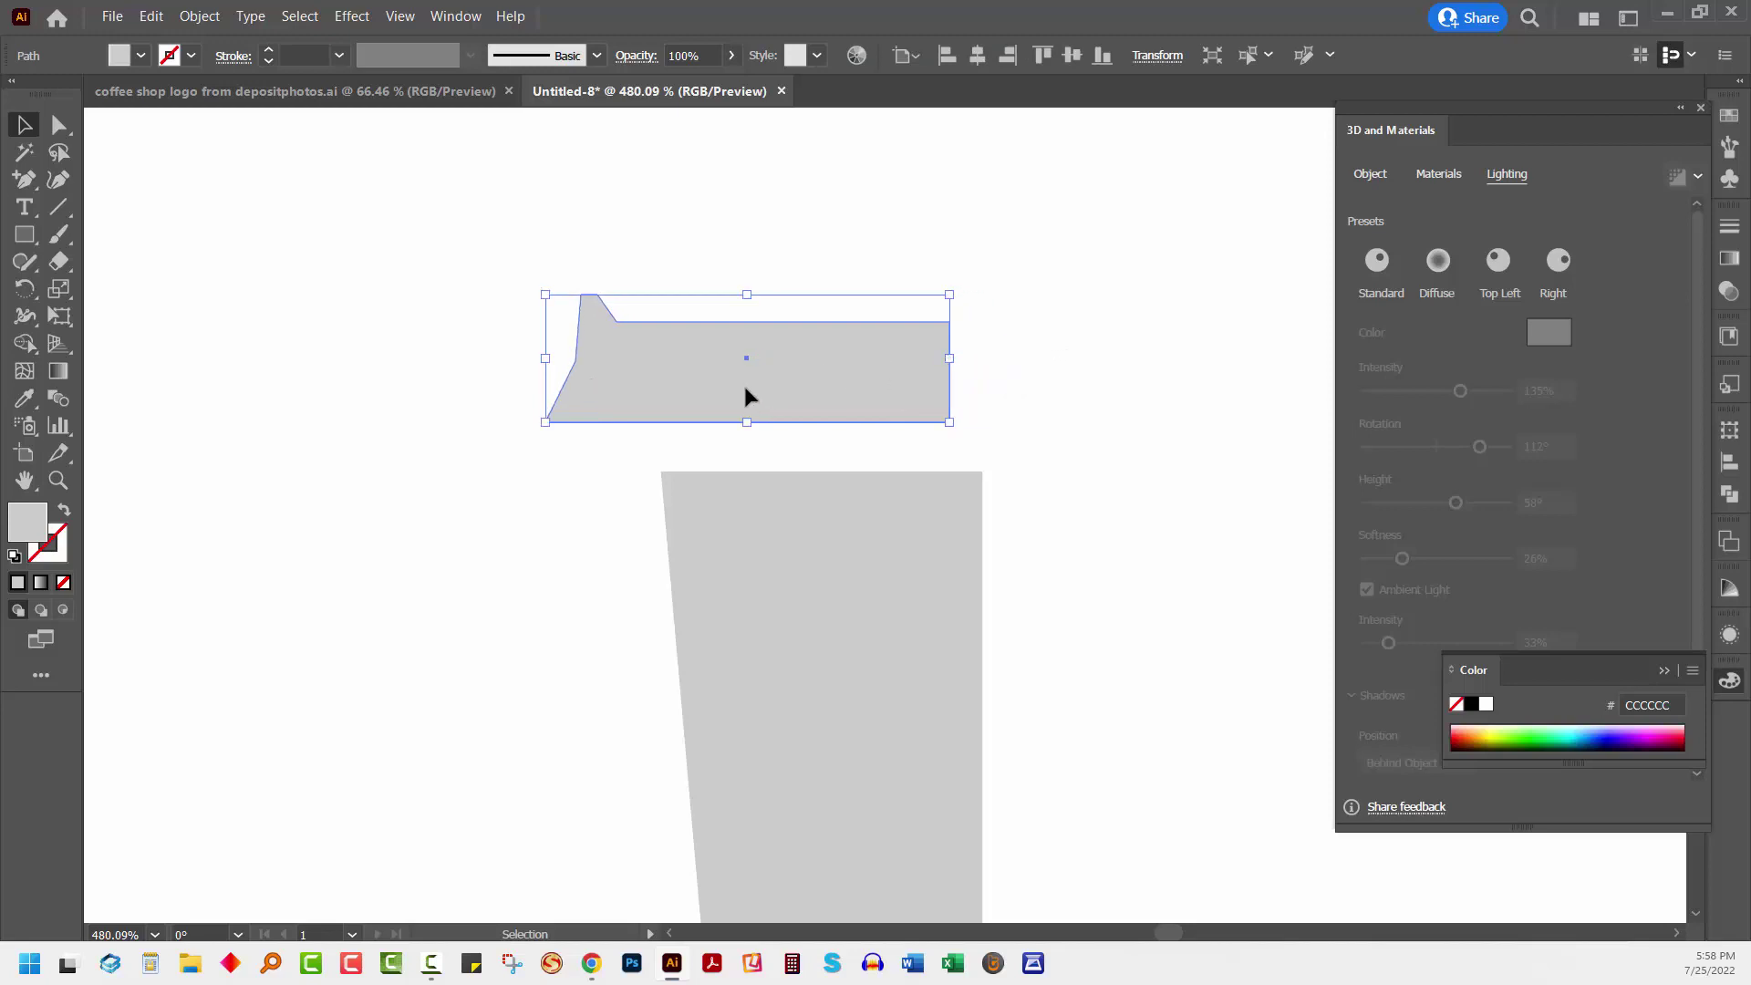
drag(742, 381, 774, 441)
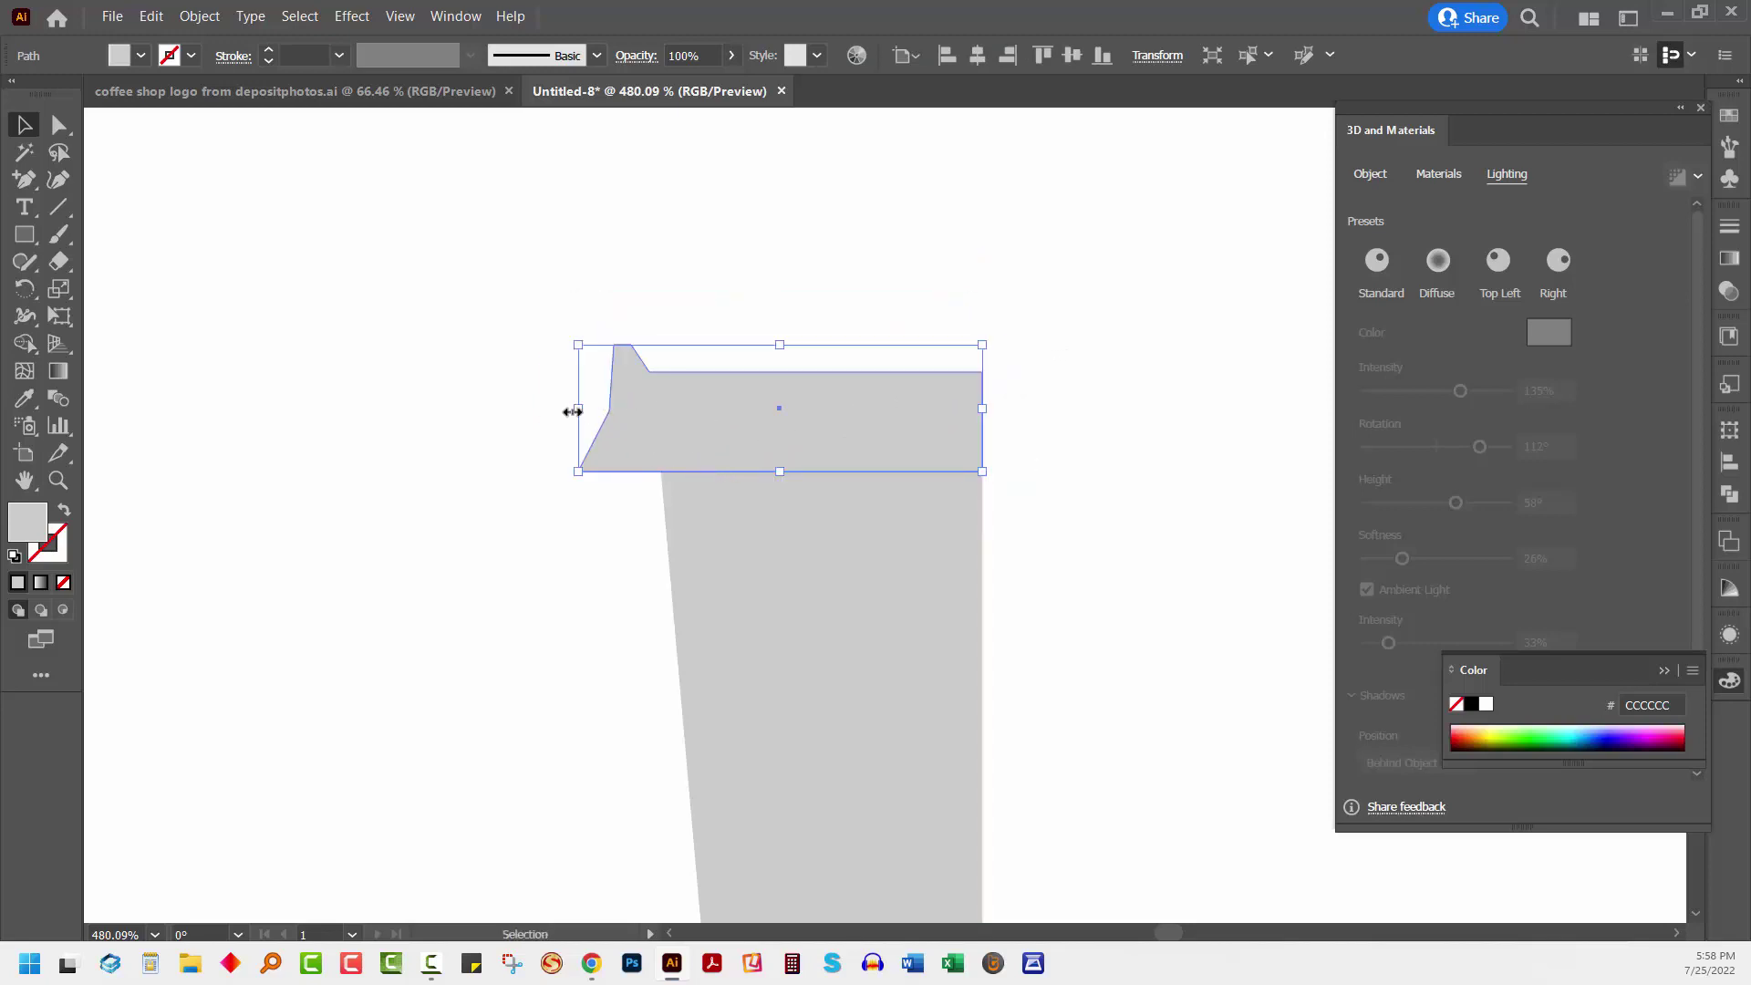
drag(579, 413, 627, 416)
drag(802, 345, 801, 366)
drag(464, 306, 1071, 728)
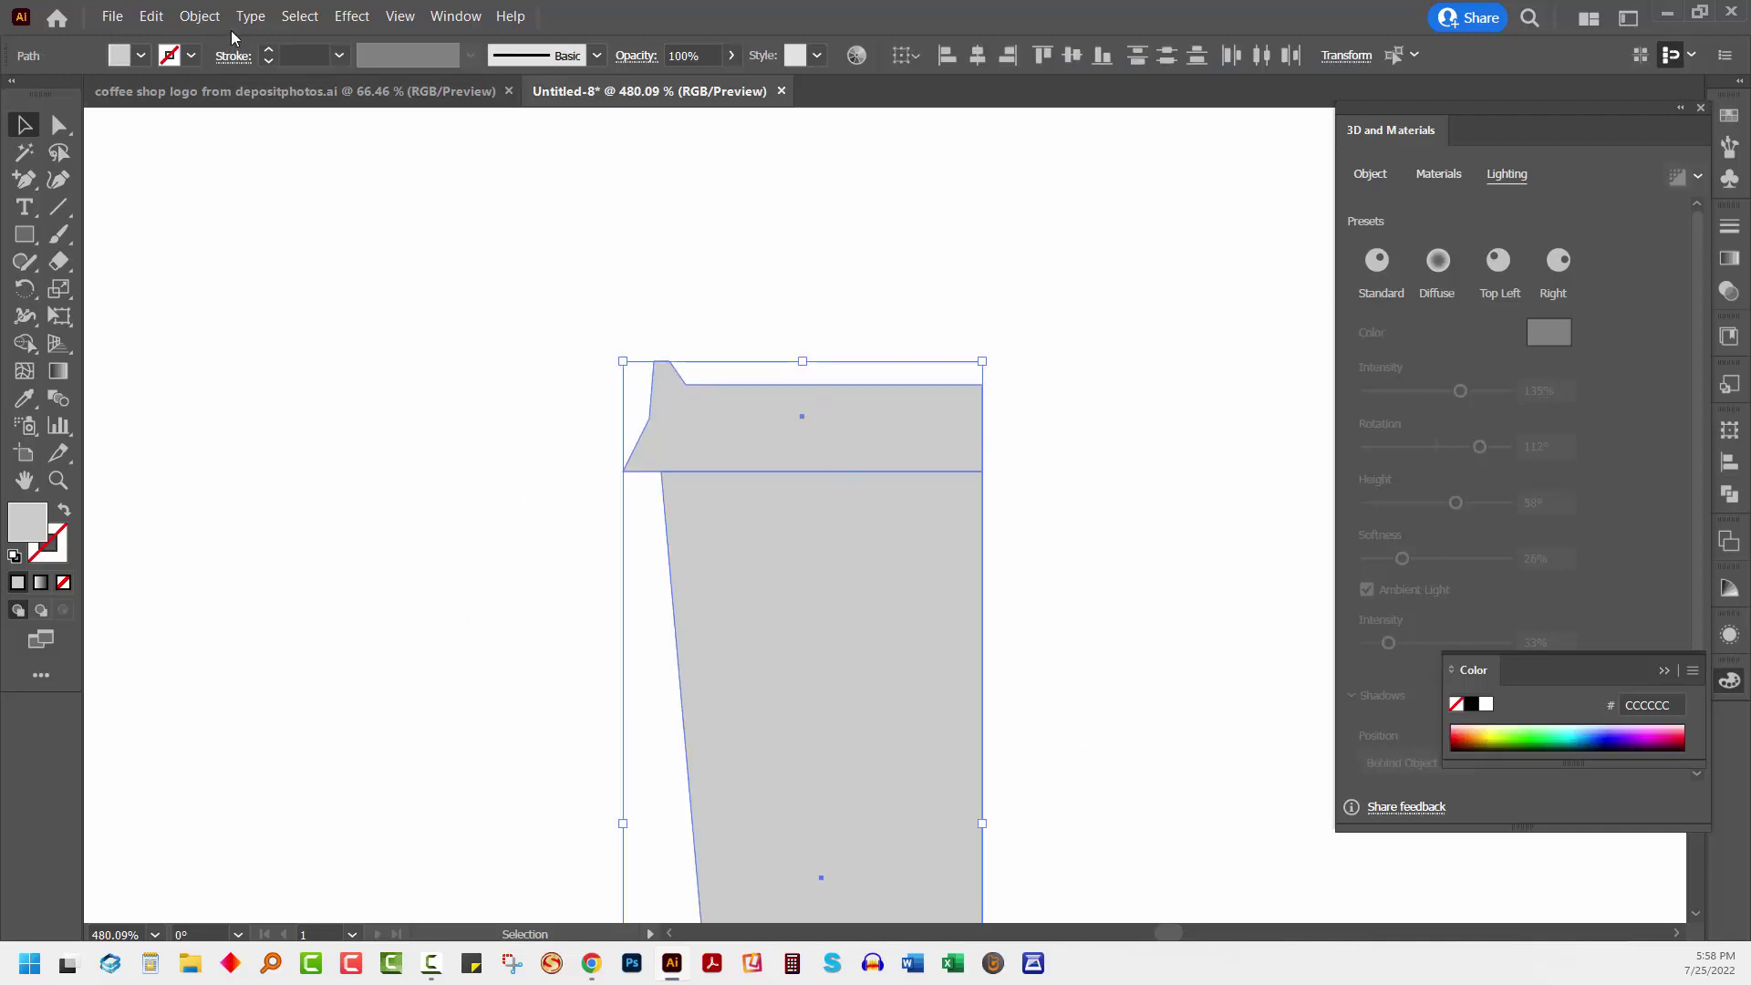
Group the lid and cup body, then open 3D and Materials to its 3D Object settings
click(199, 17)
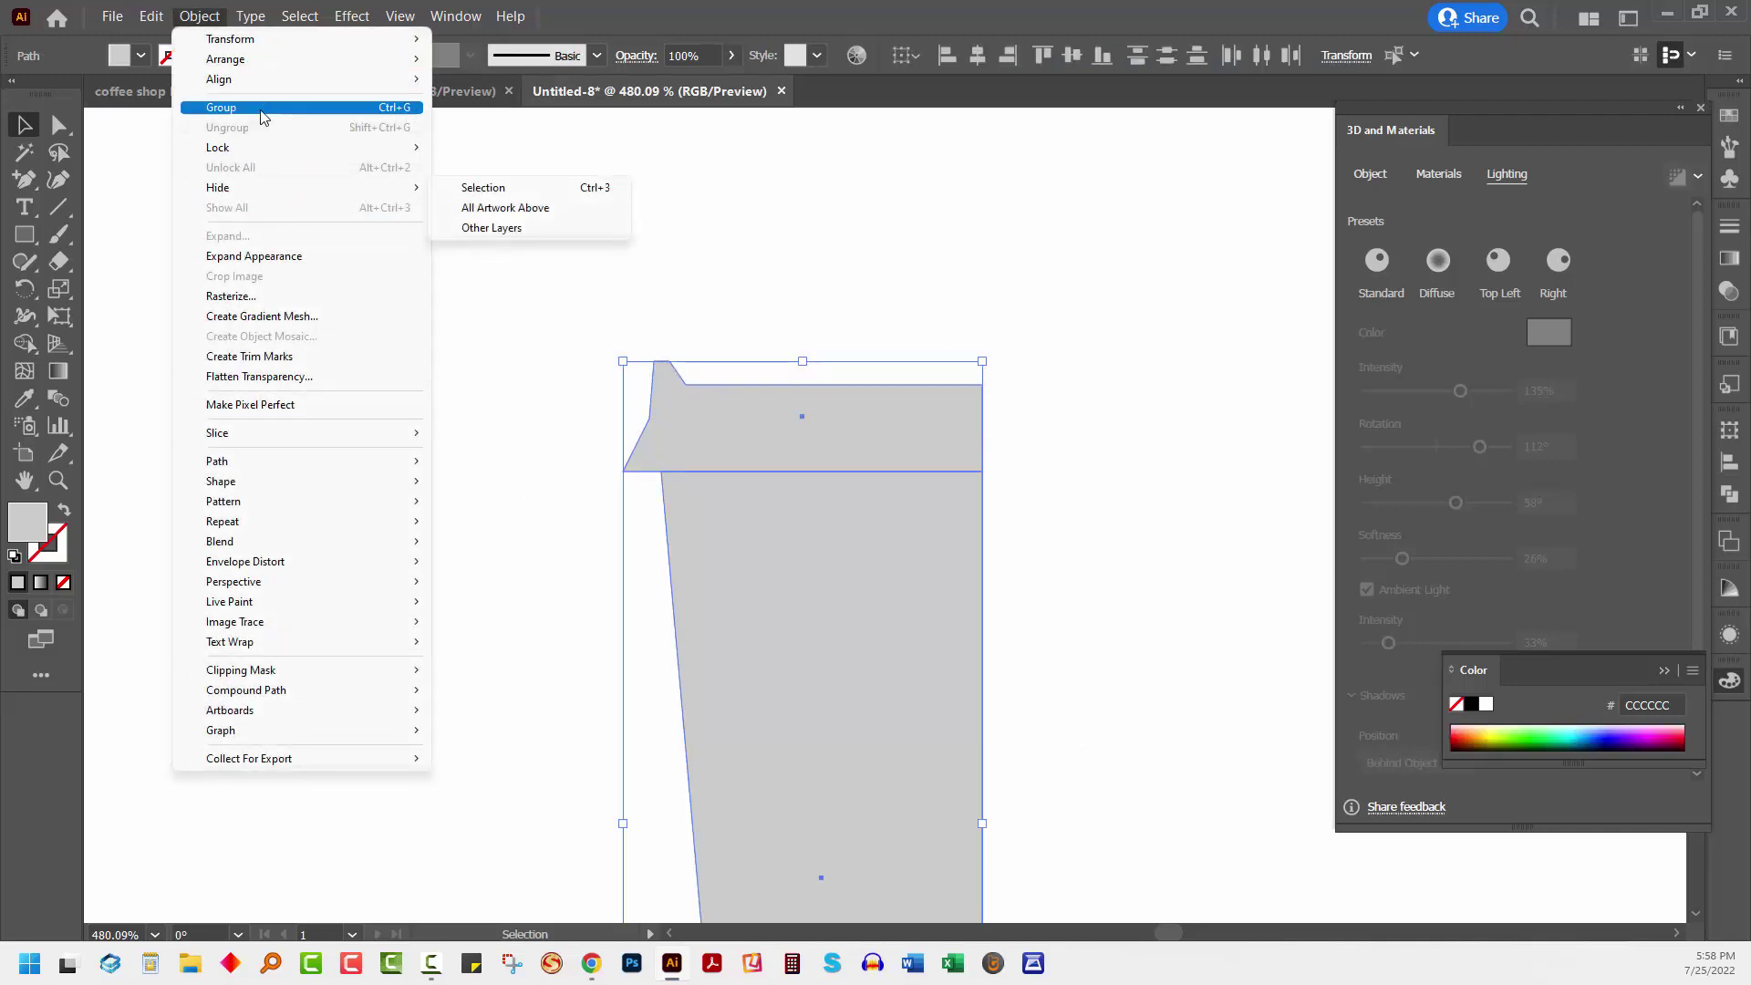
click(237, 107)
key(ctrl+0)
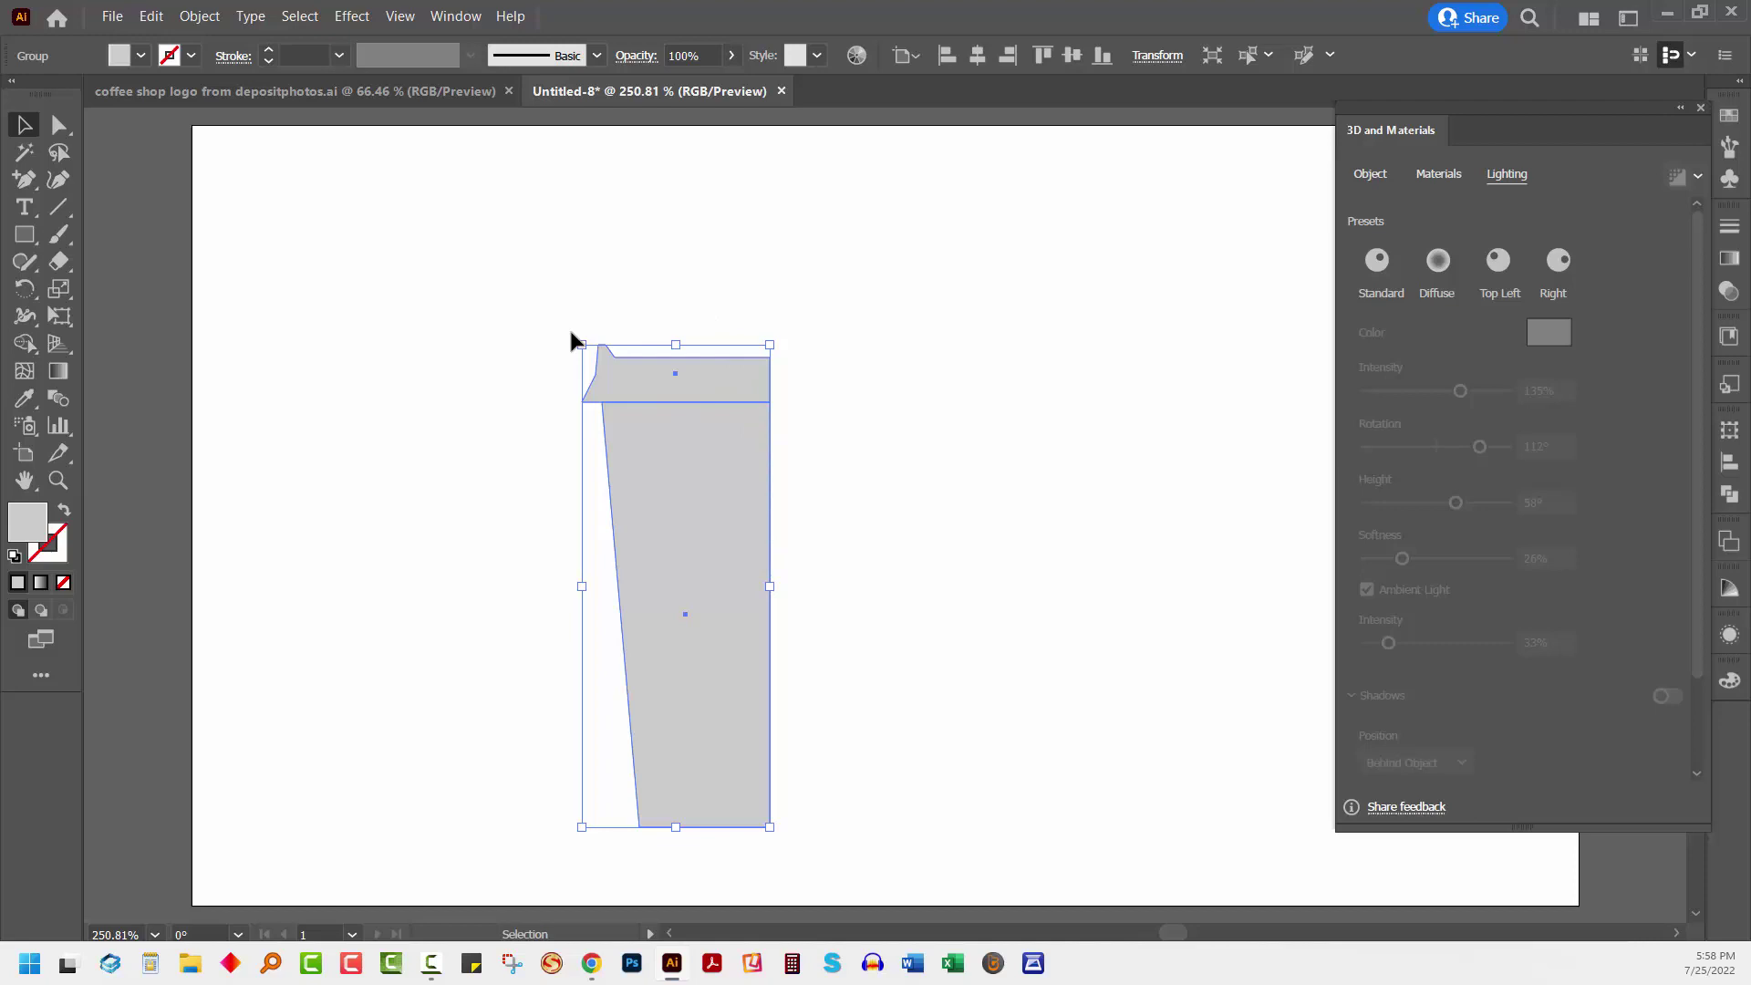
click(468, 18)
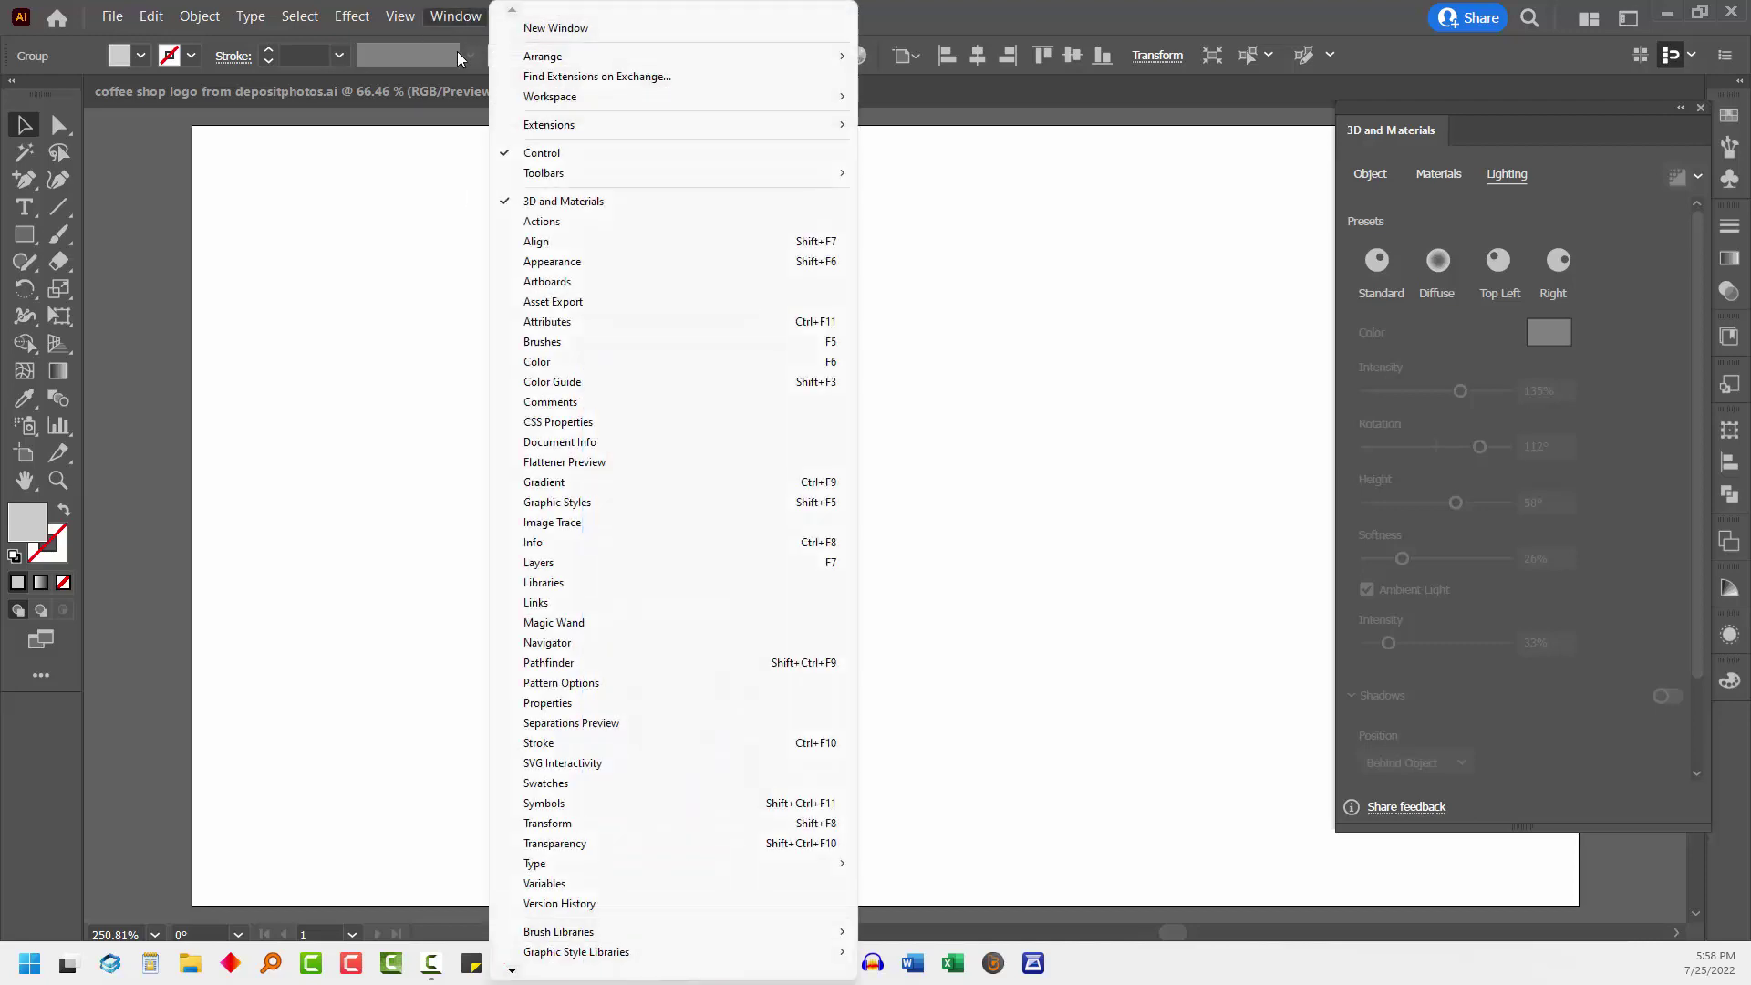
click(1408, 126)
click(1370, 173)
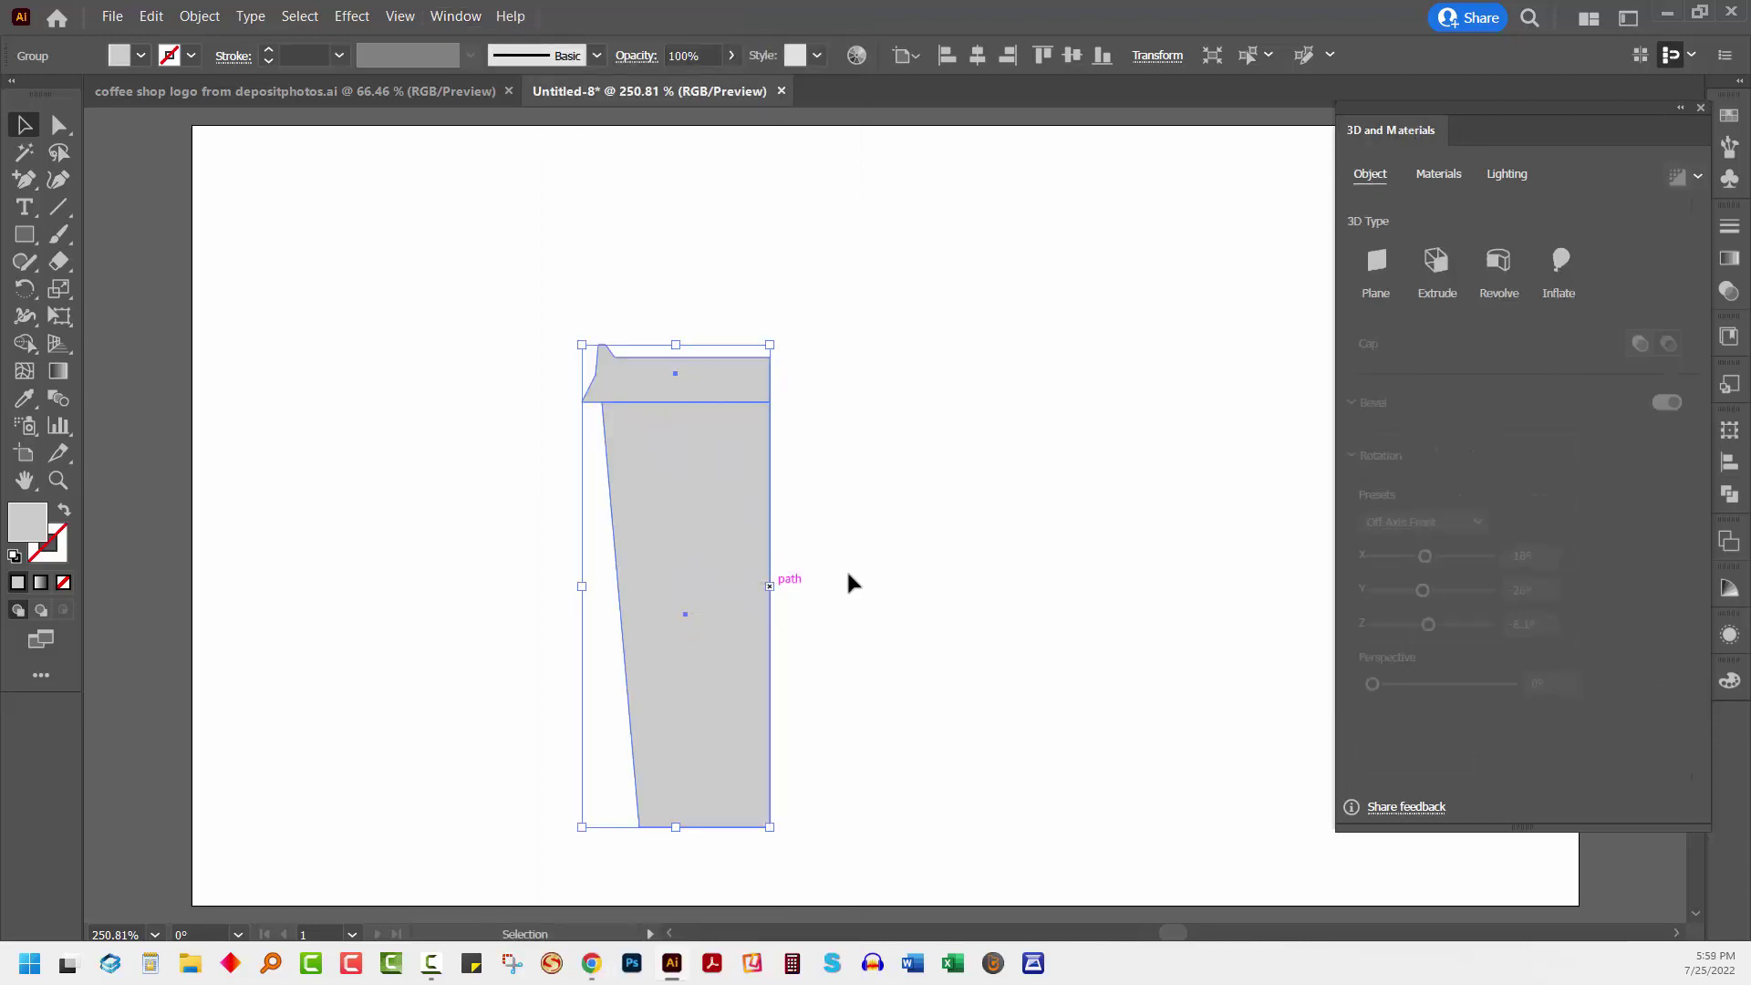
Revolve the profile 360° with offset from the Right Edge and narrow it to slim the cup
click(1497, 262)
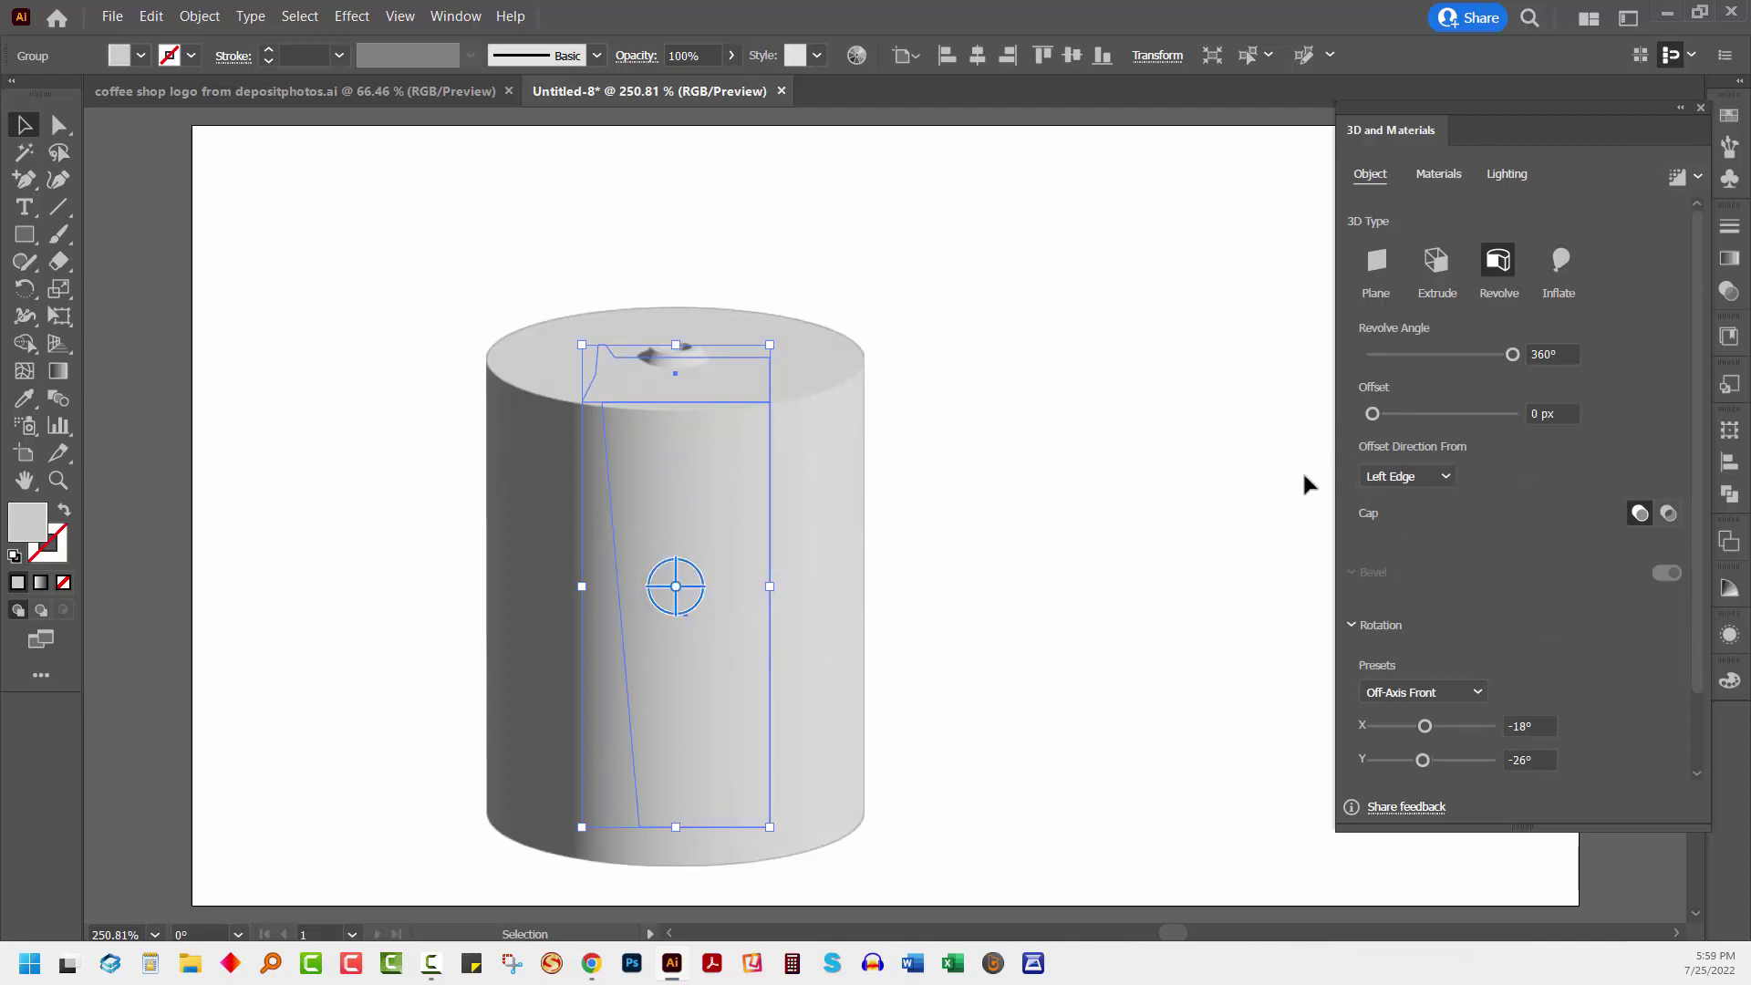
click(1420, 490)
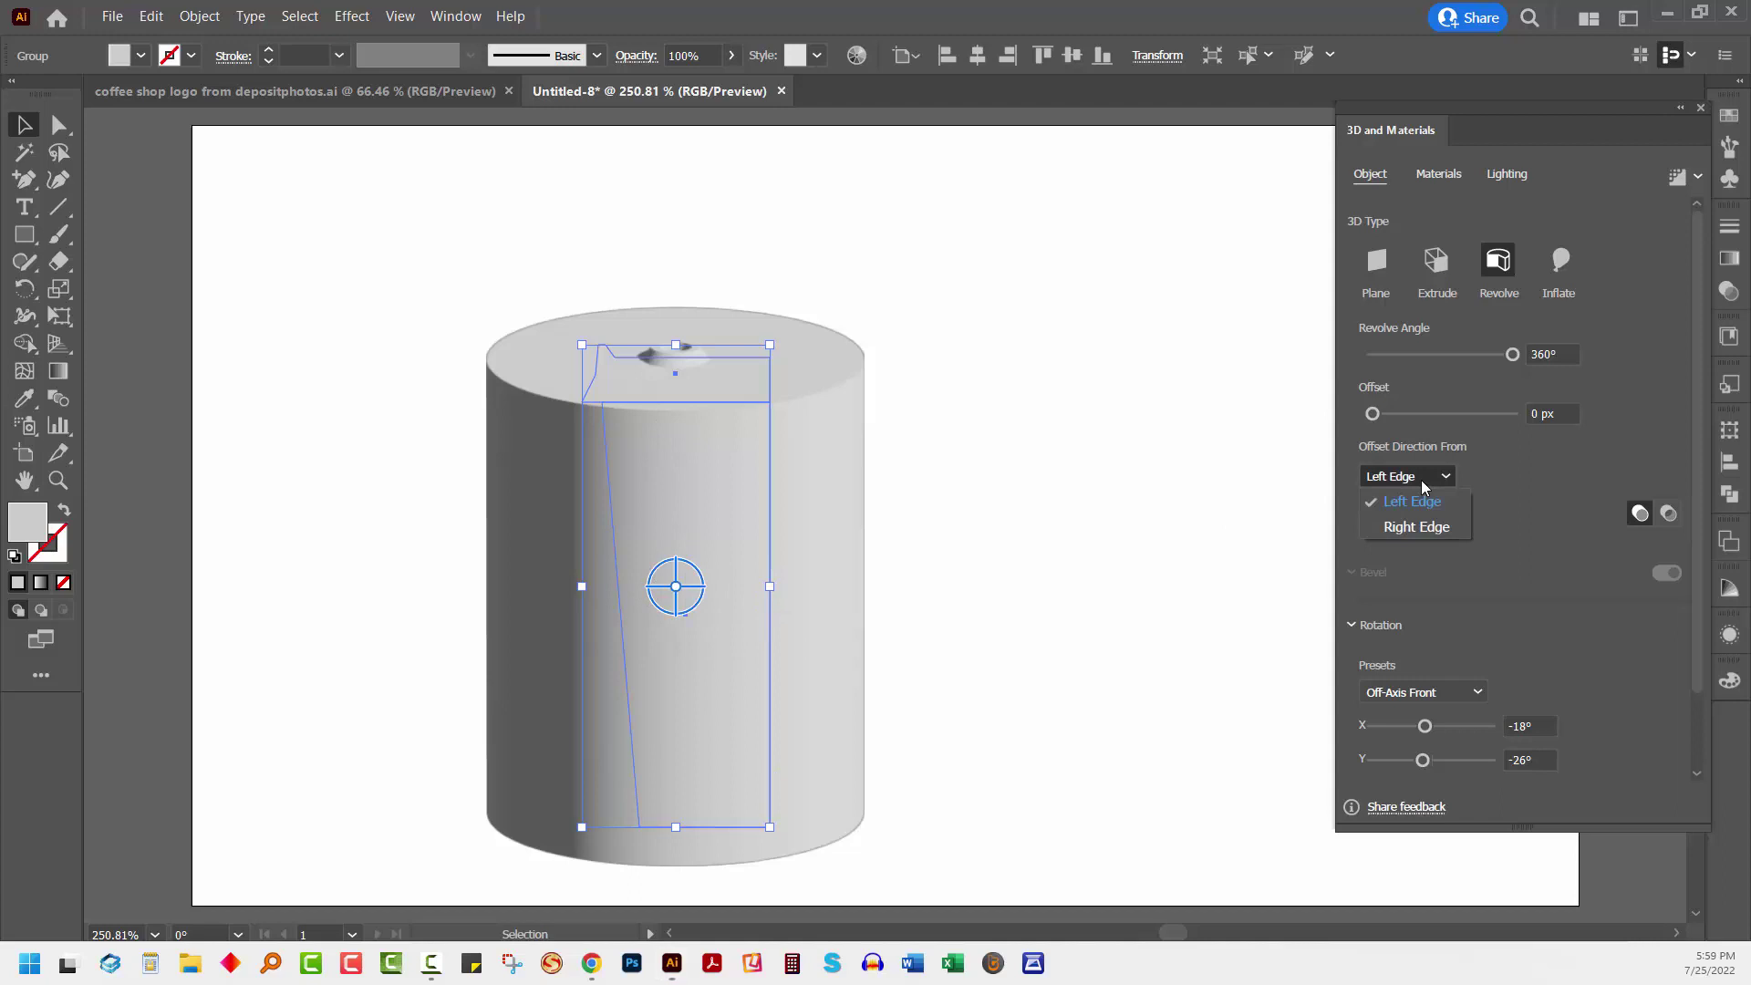
click(1409, 527)
drag(707, 607, 735, 514)
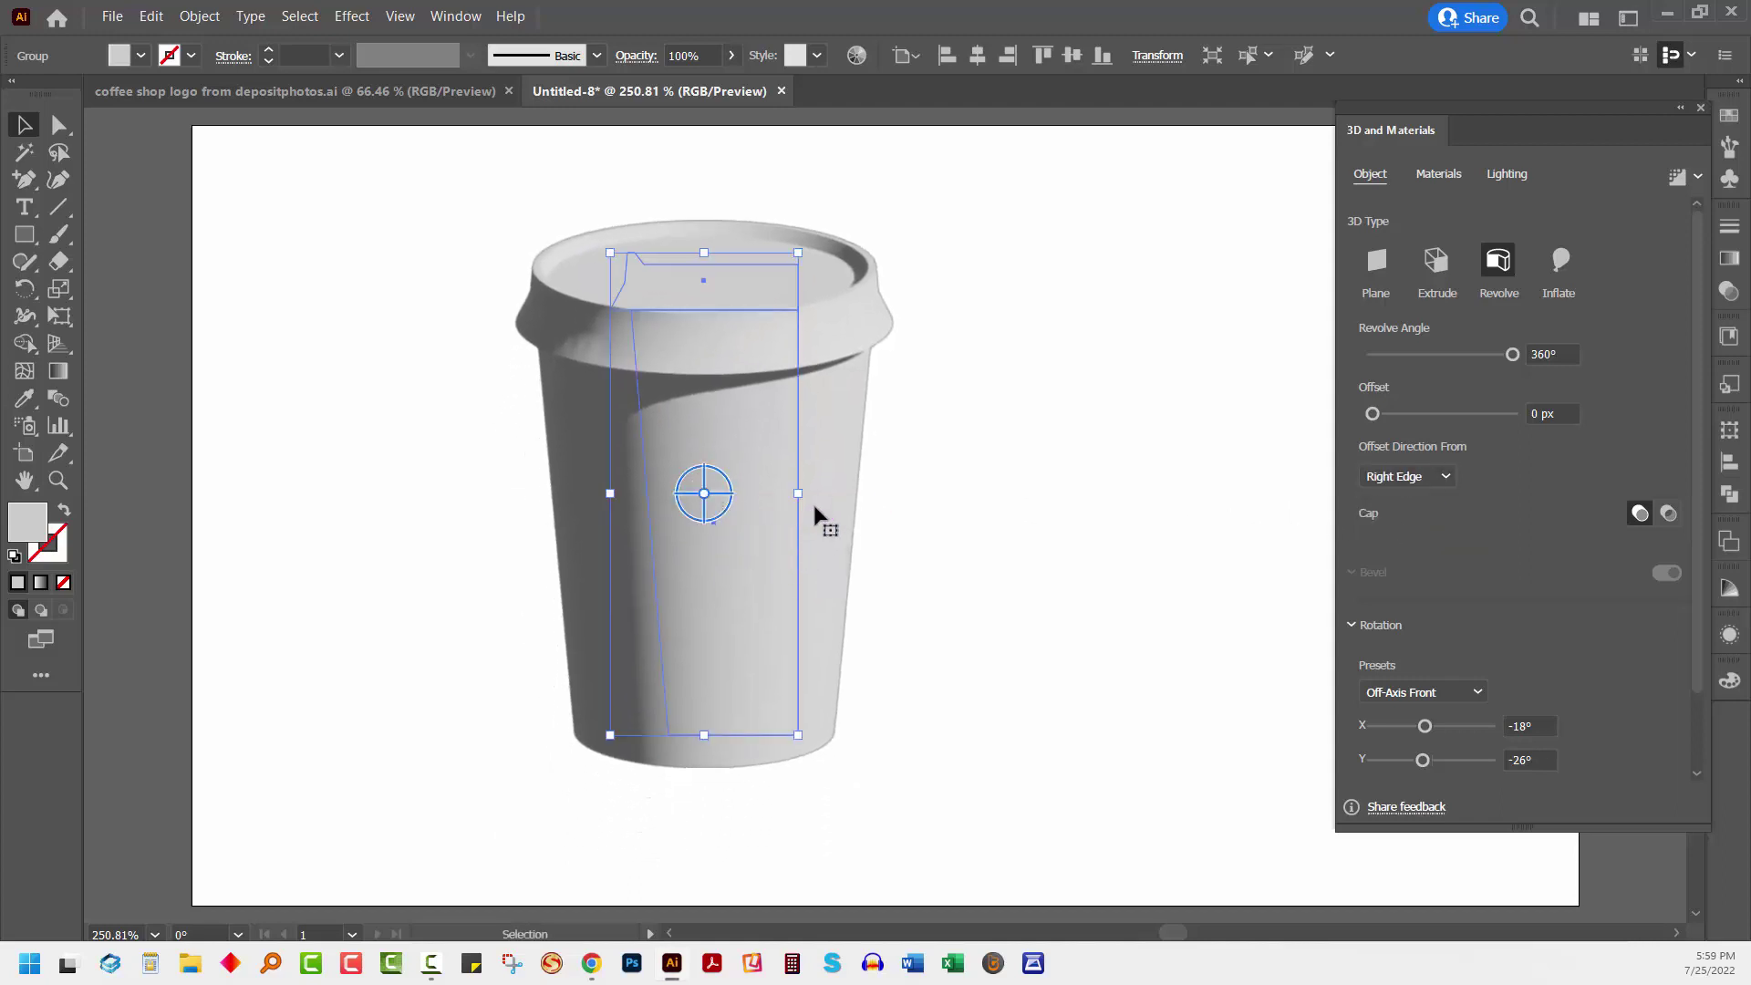
drag(799, 495, 765, 501)
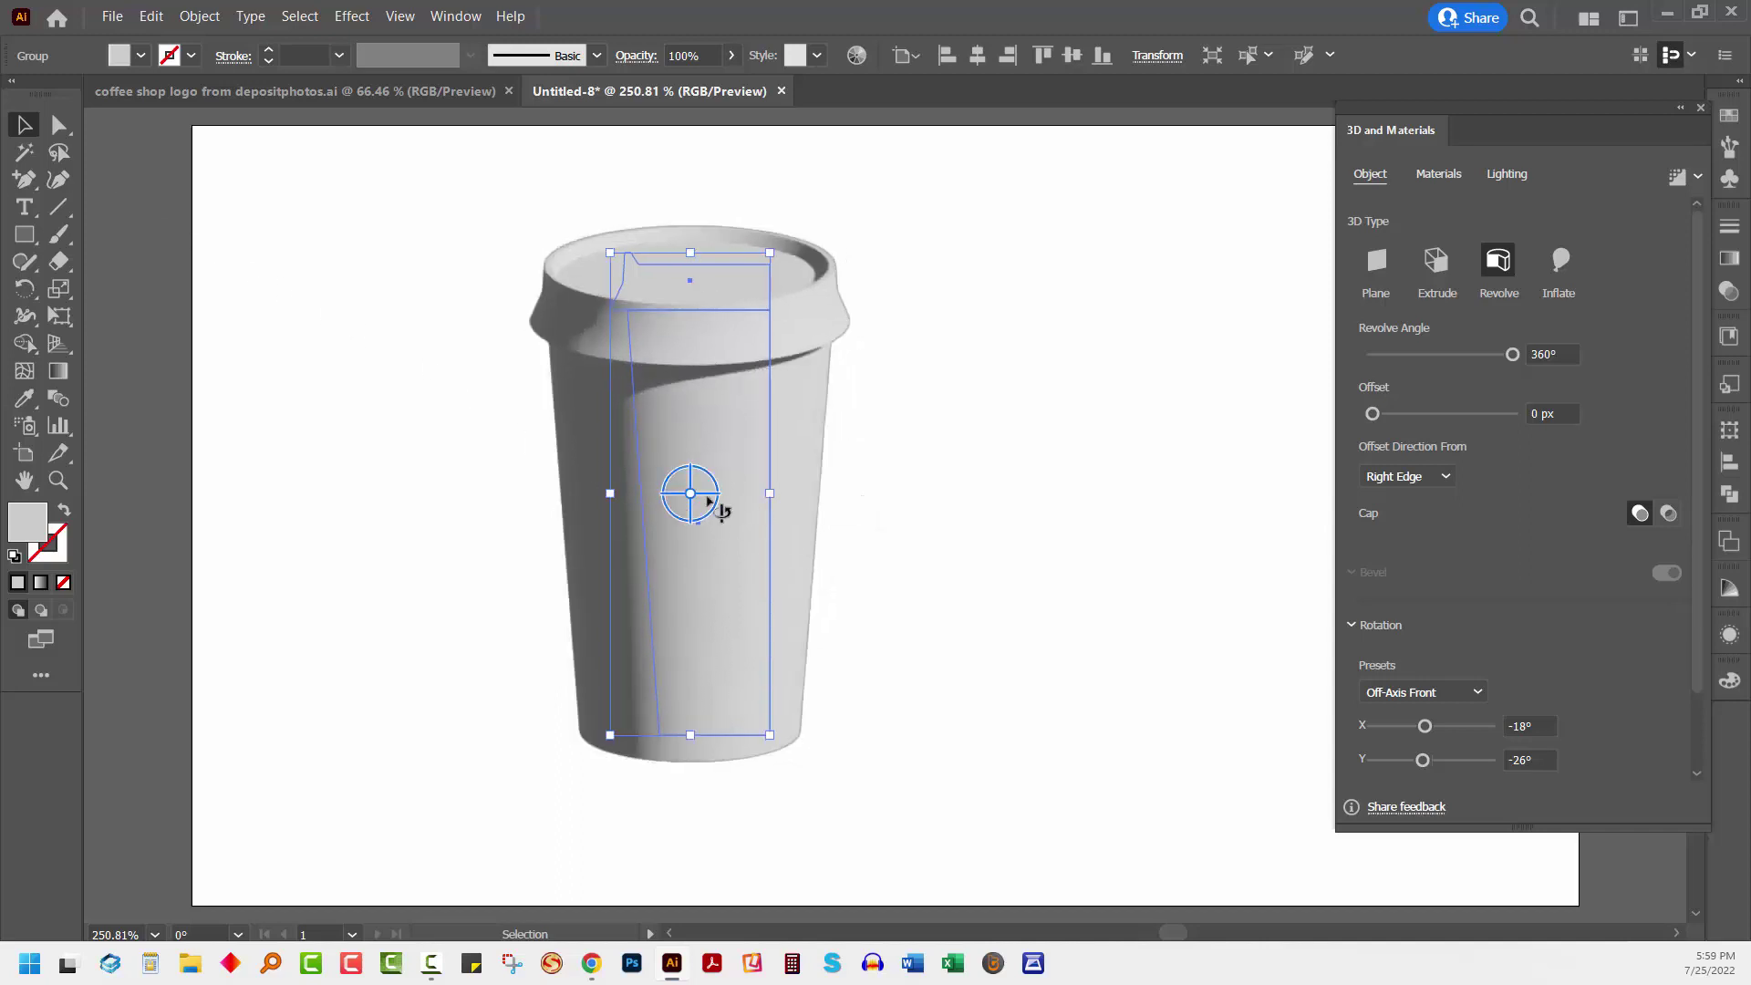
Keep the Off-Axis Front rotation preset for the revolved cup
click(1419, 691)
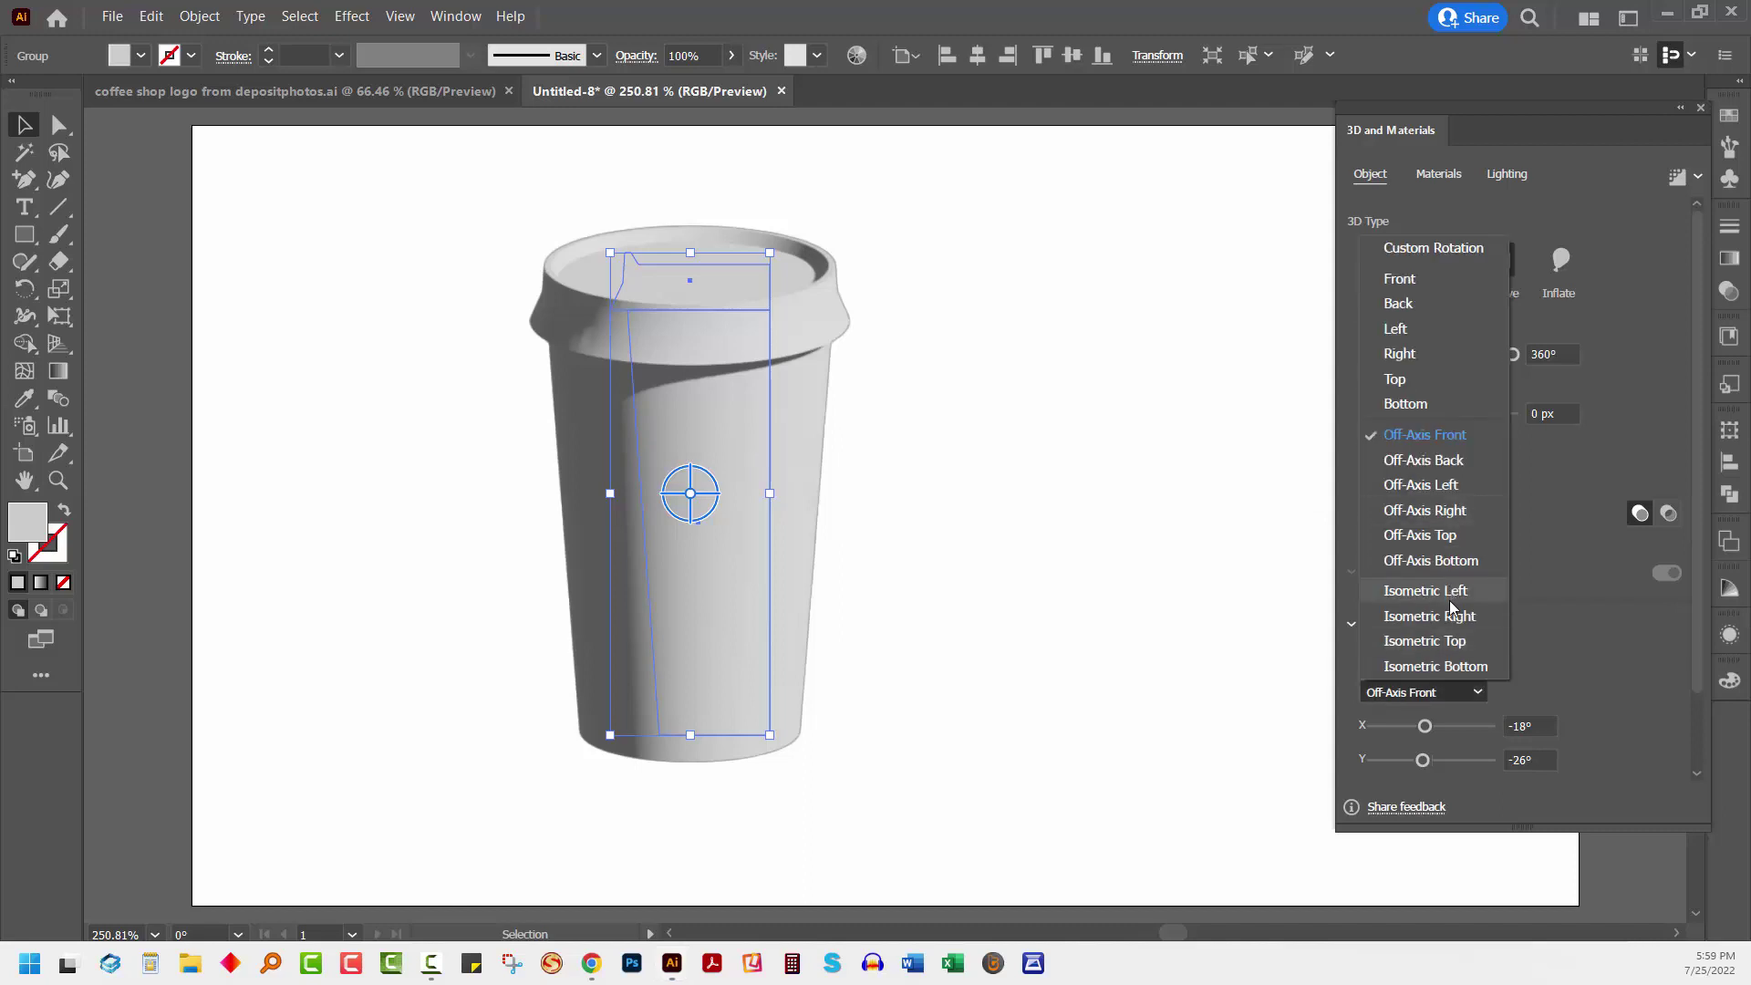
click(1449, 439)
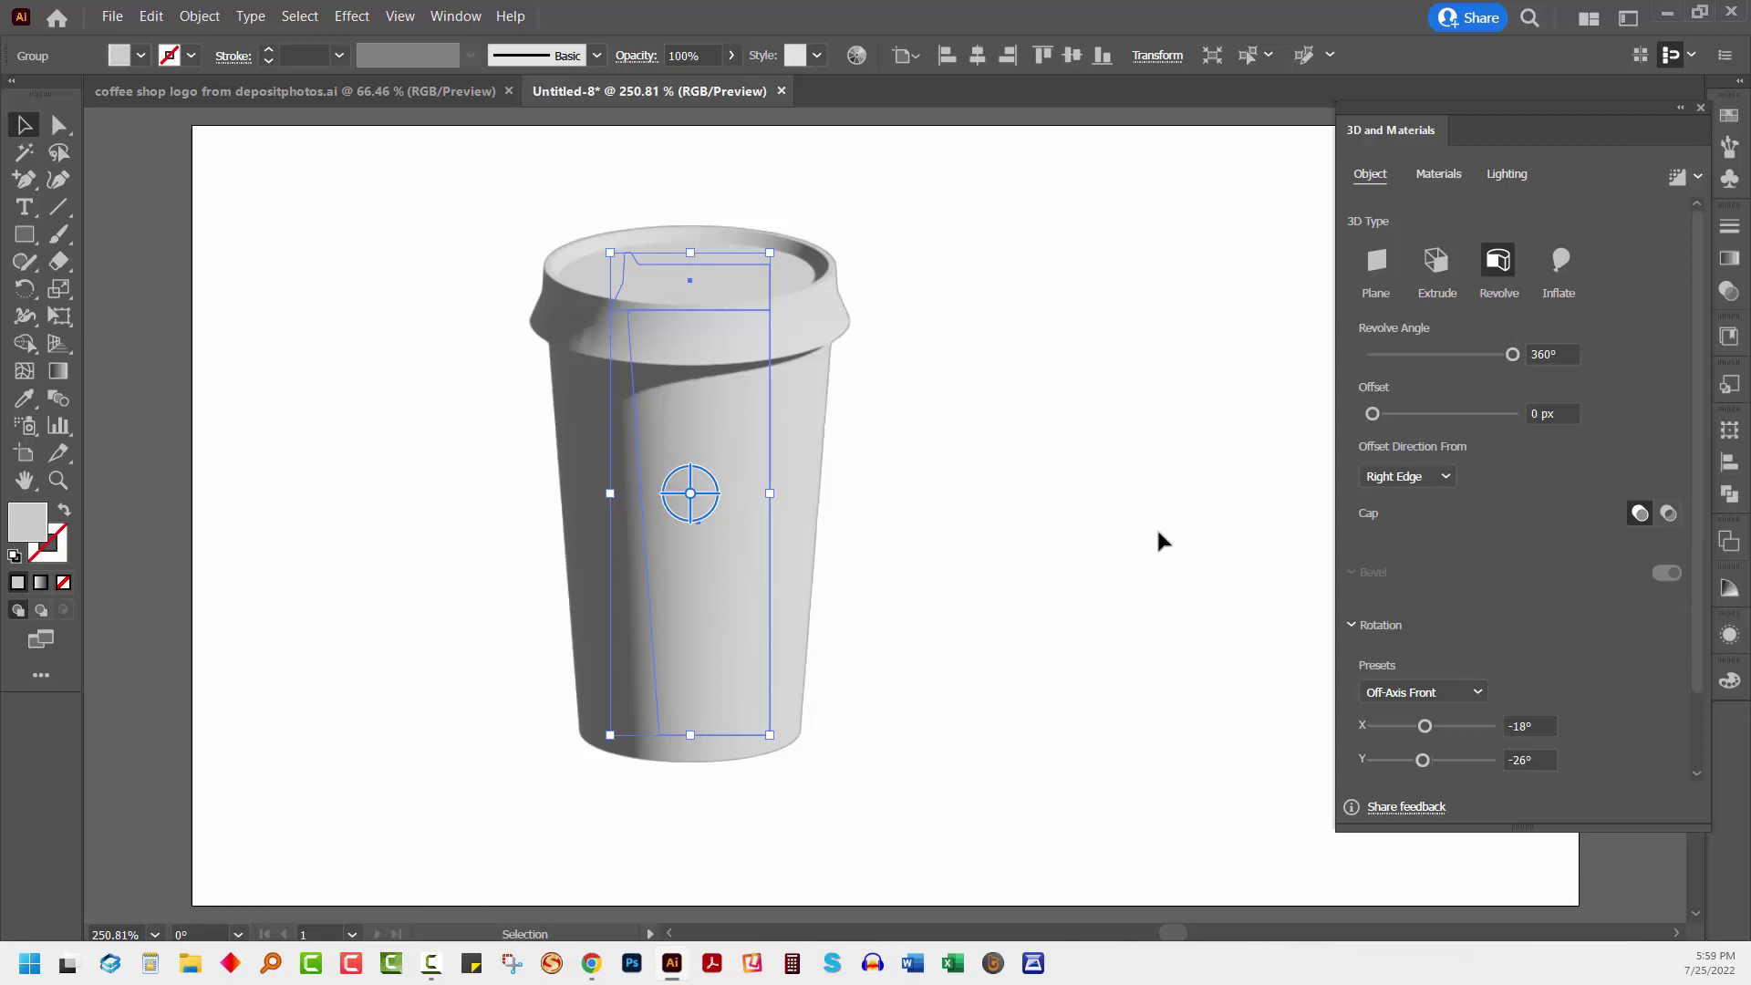
scroll(1353, 646, down, 2)
scroll(1351, 652, up, 2)
click(1354, 625)
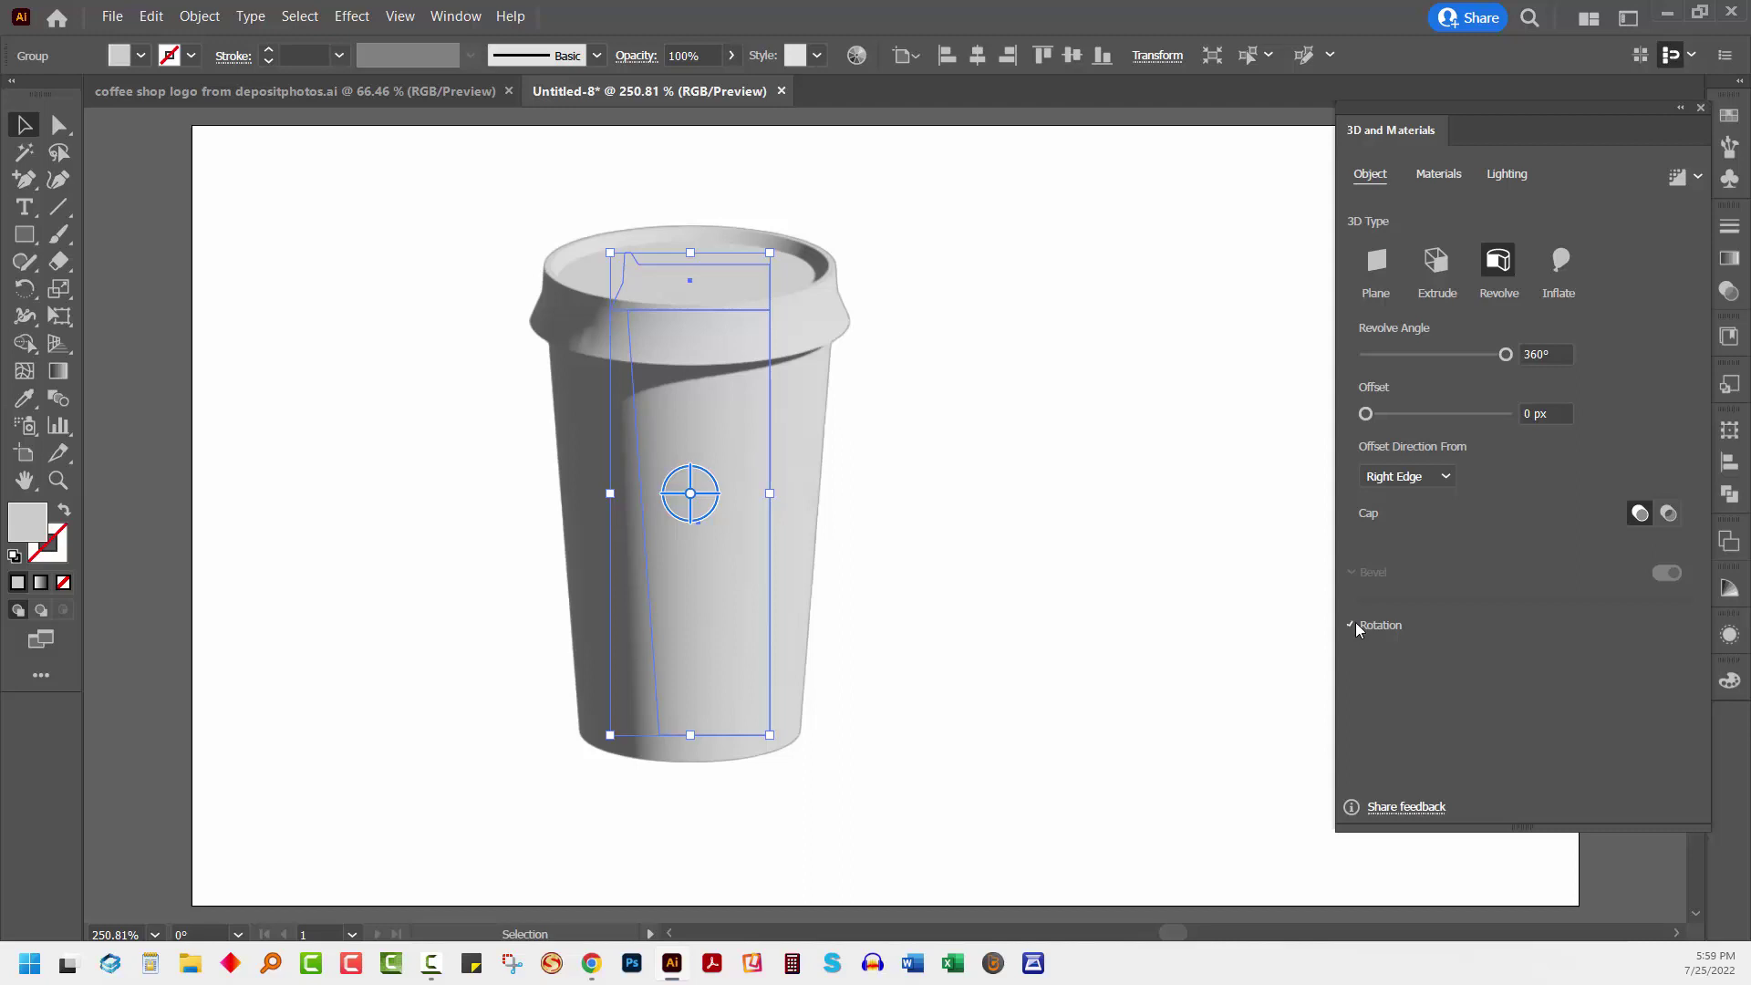
click(1357, 625)
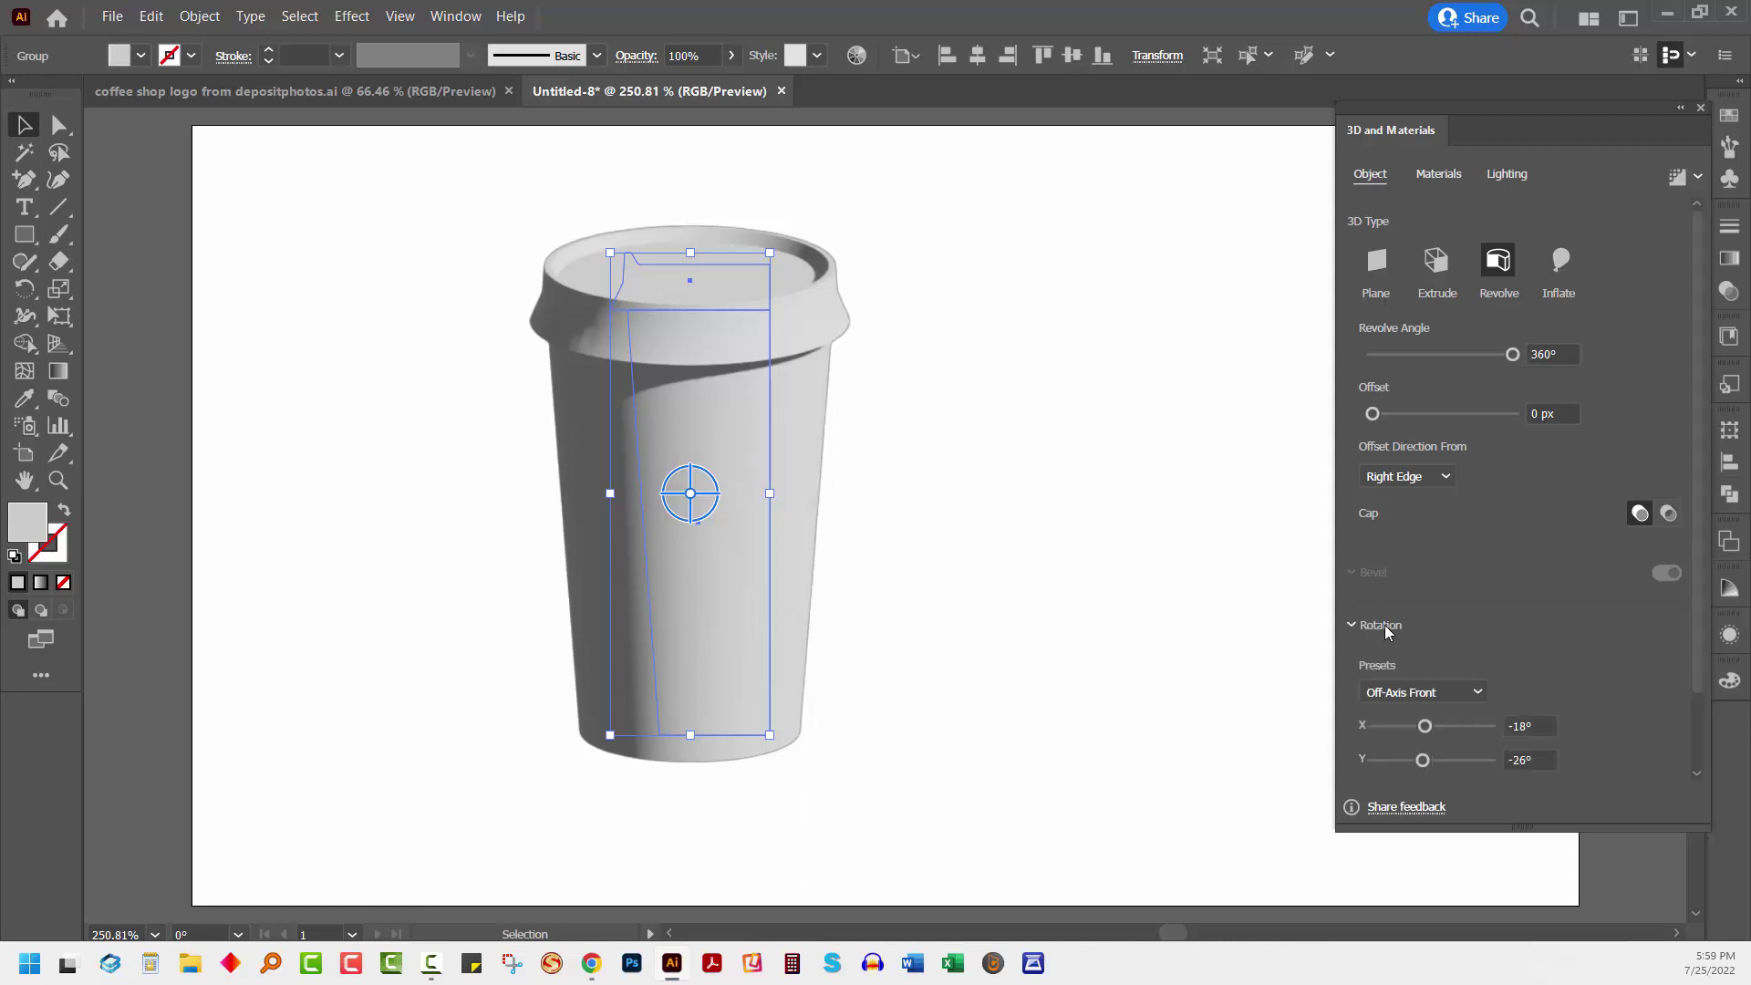
Apply the Top Left lighting preset to the 3D cup
click(1440, 175)
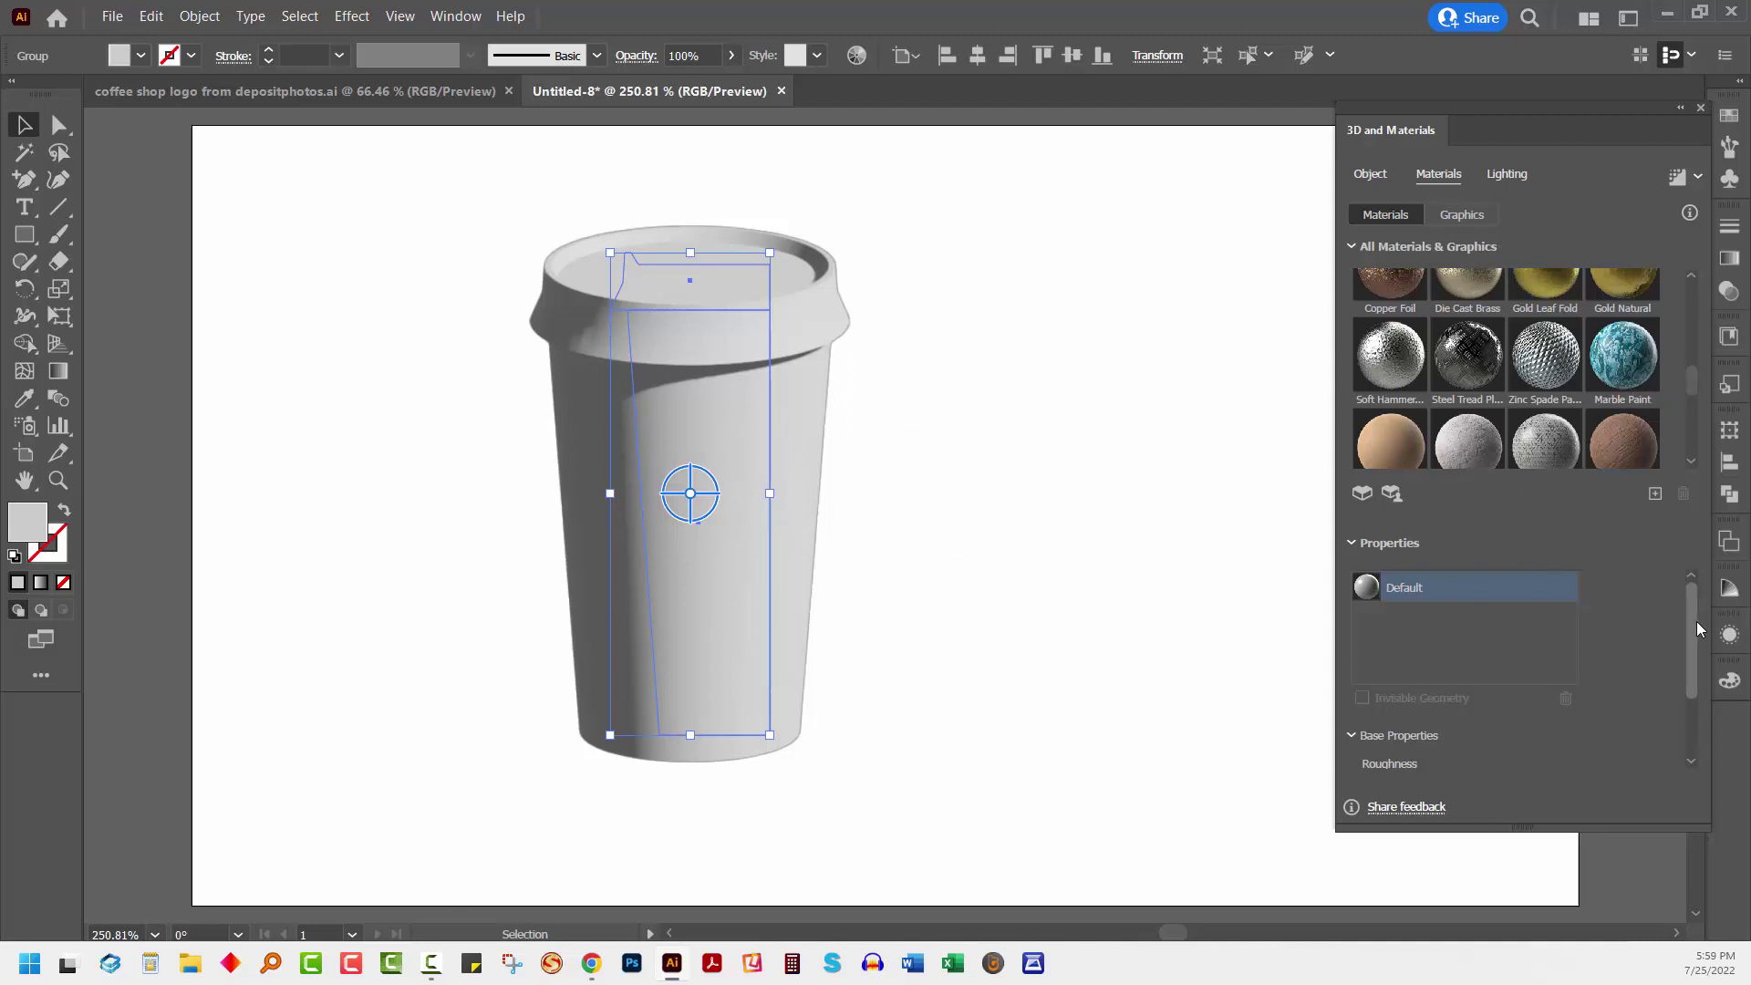
drag(1696, 621, 1694, 724)
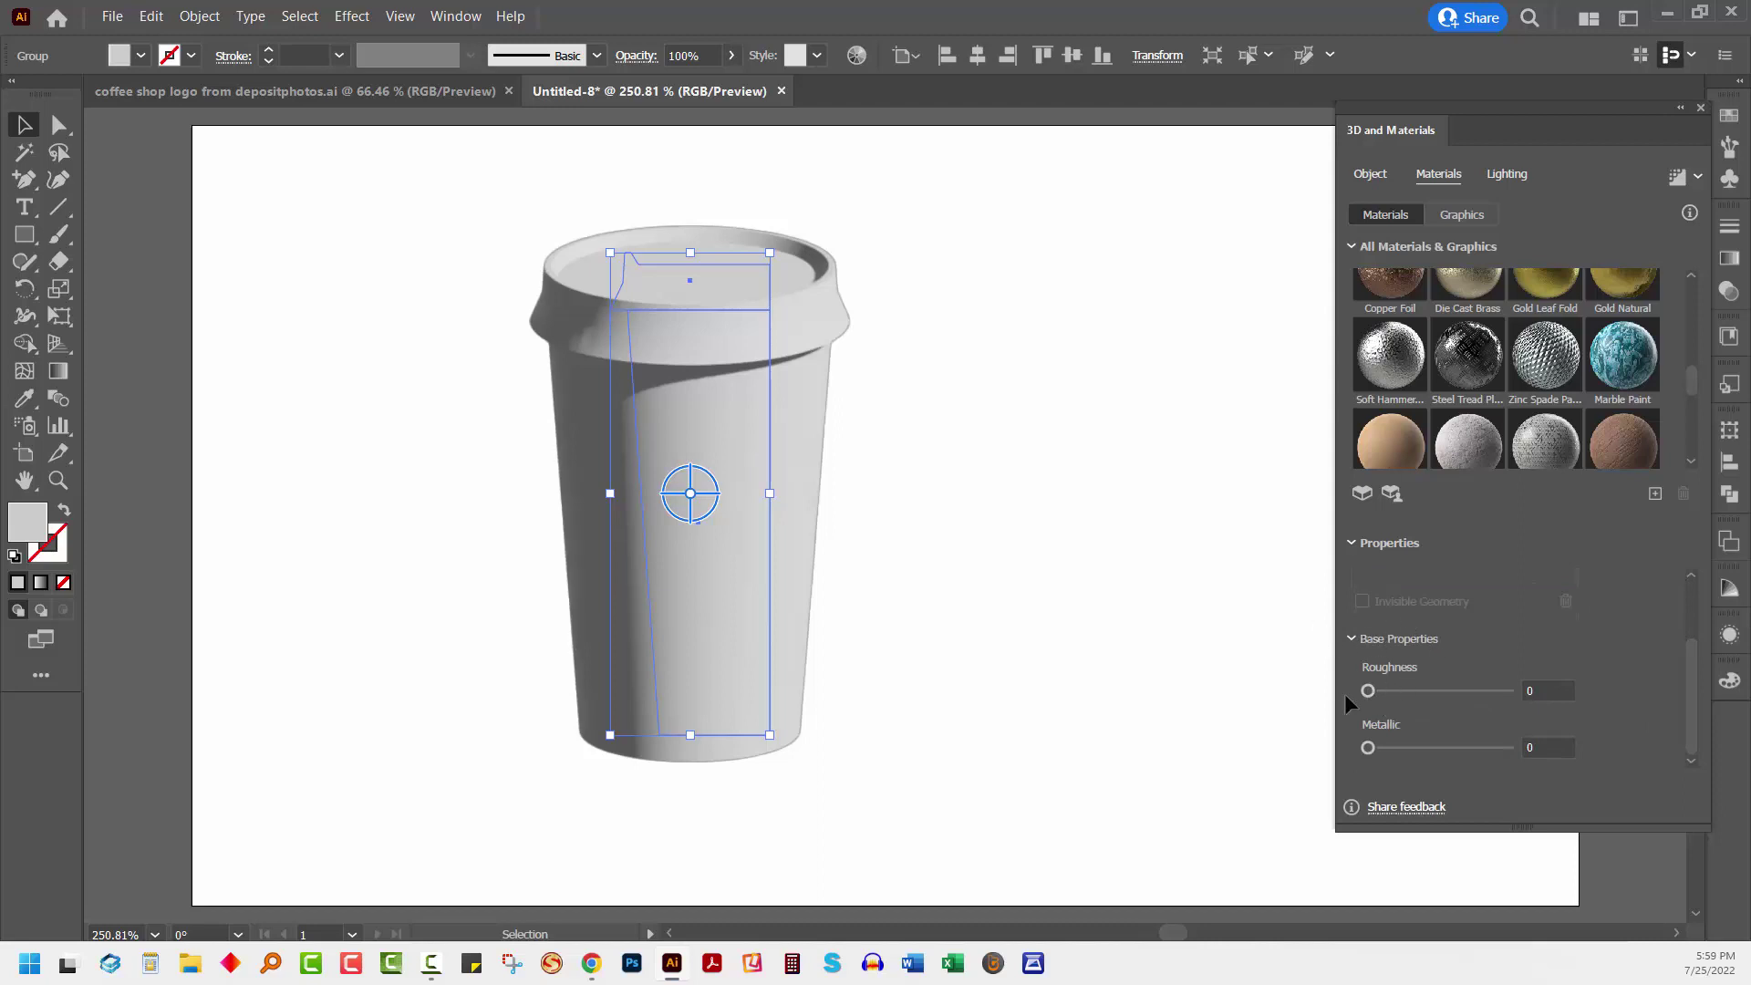
click(1508, 173)
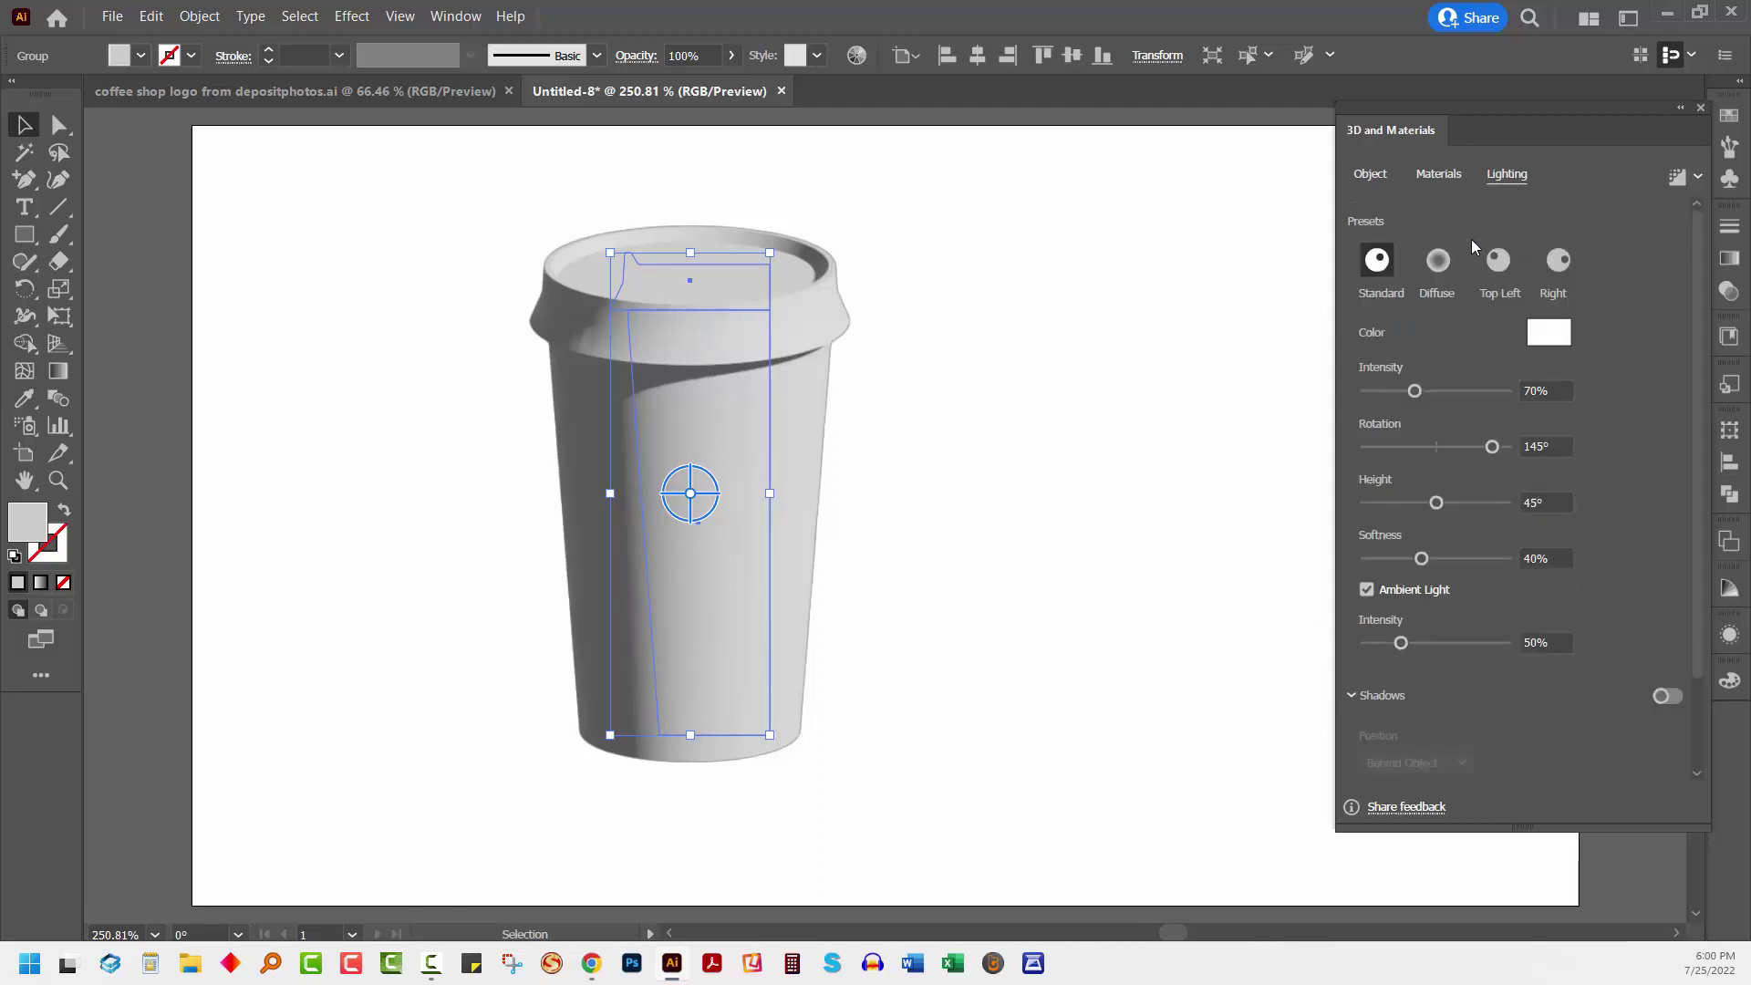
click(1498, 261)
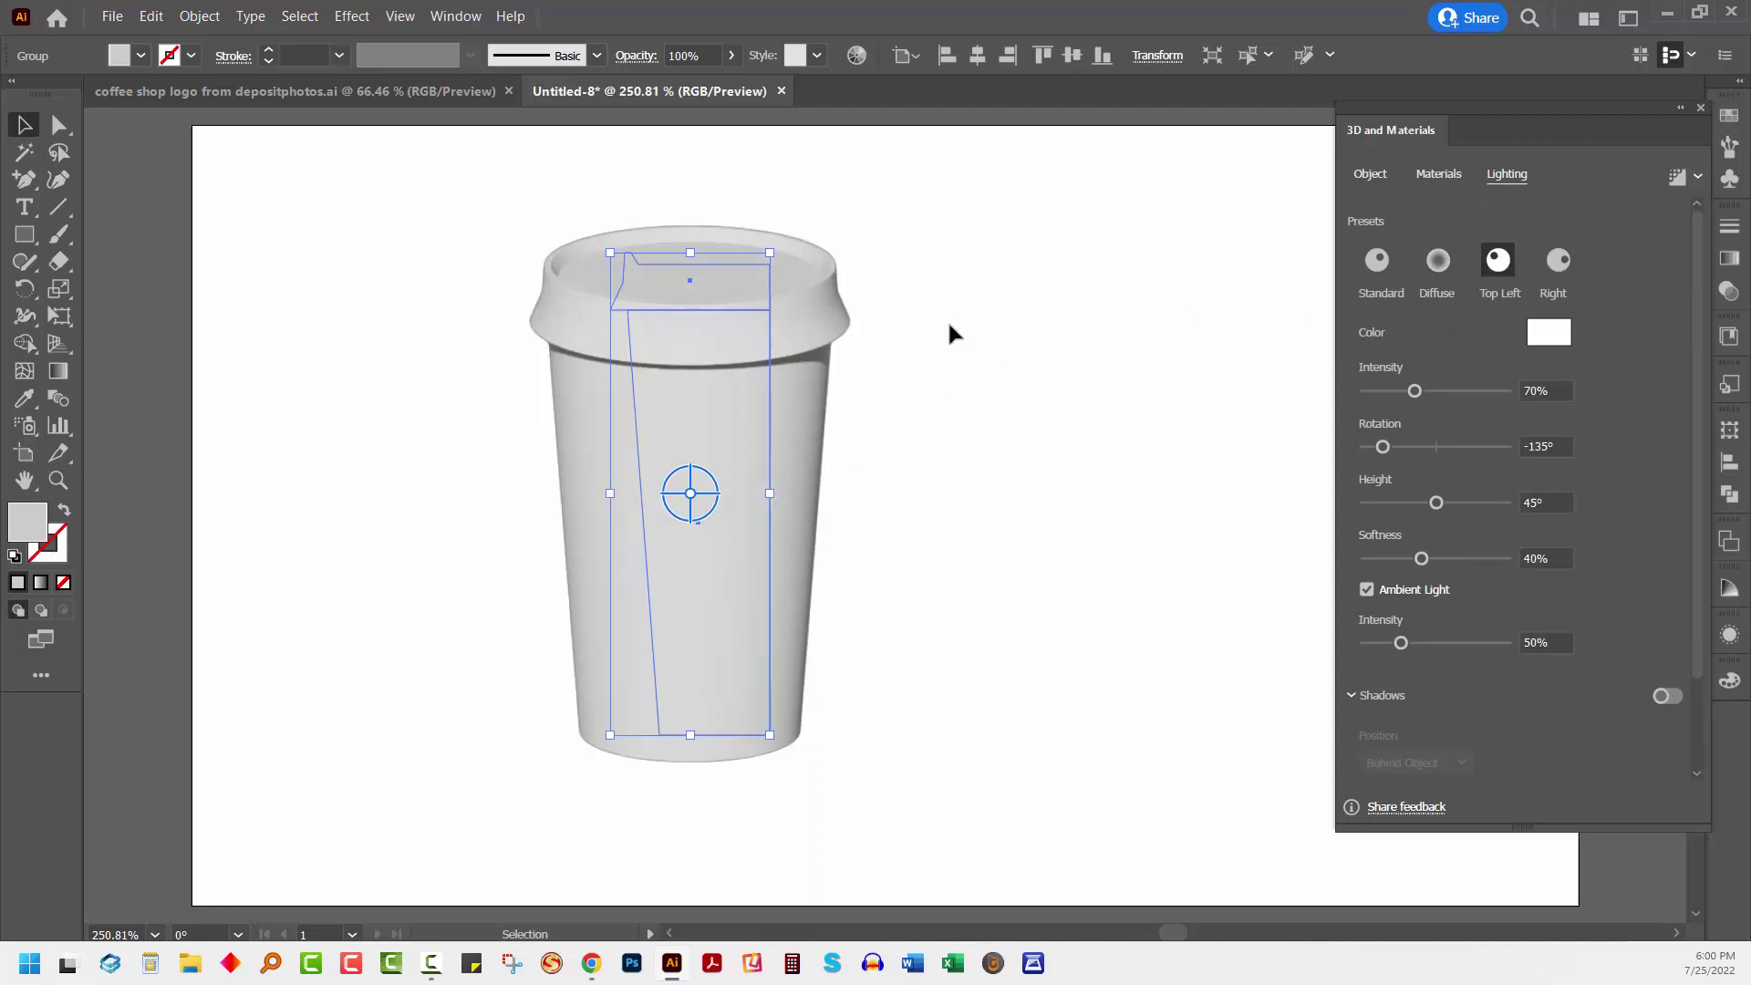
Turn on ray tracing at Low quality and deselect to view the rendered cup
click(1679, 177)
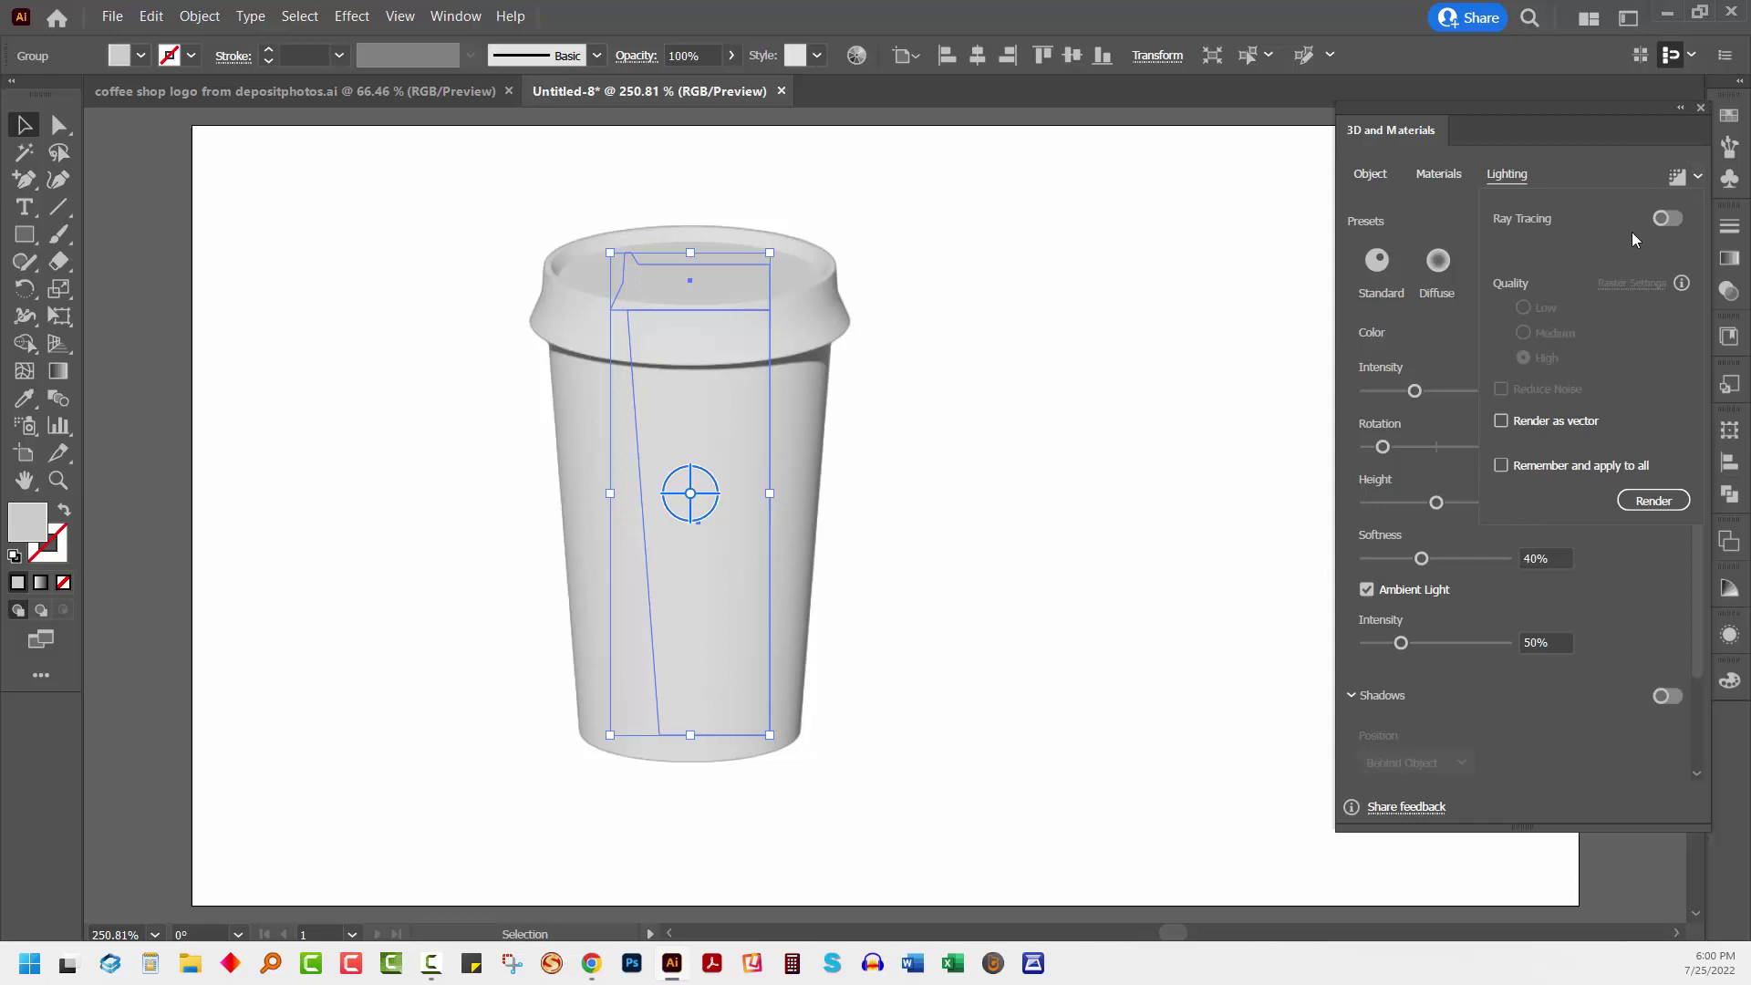
click(1677, 177)
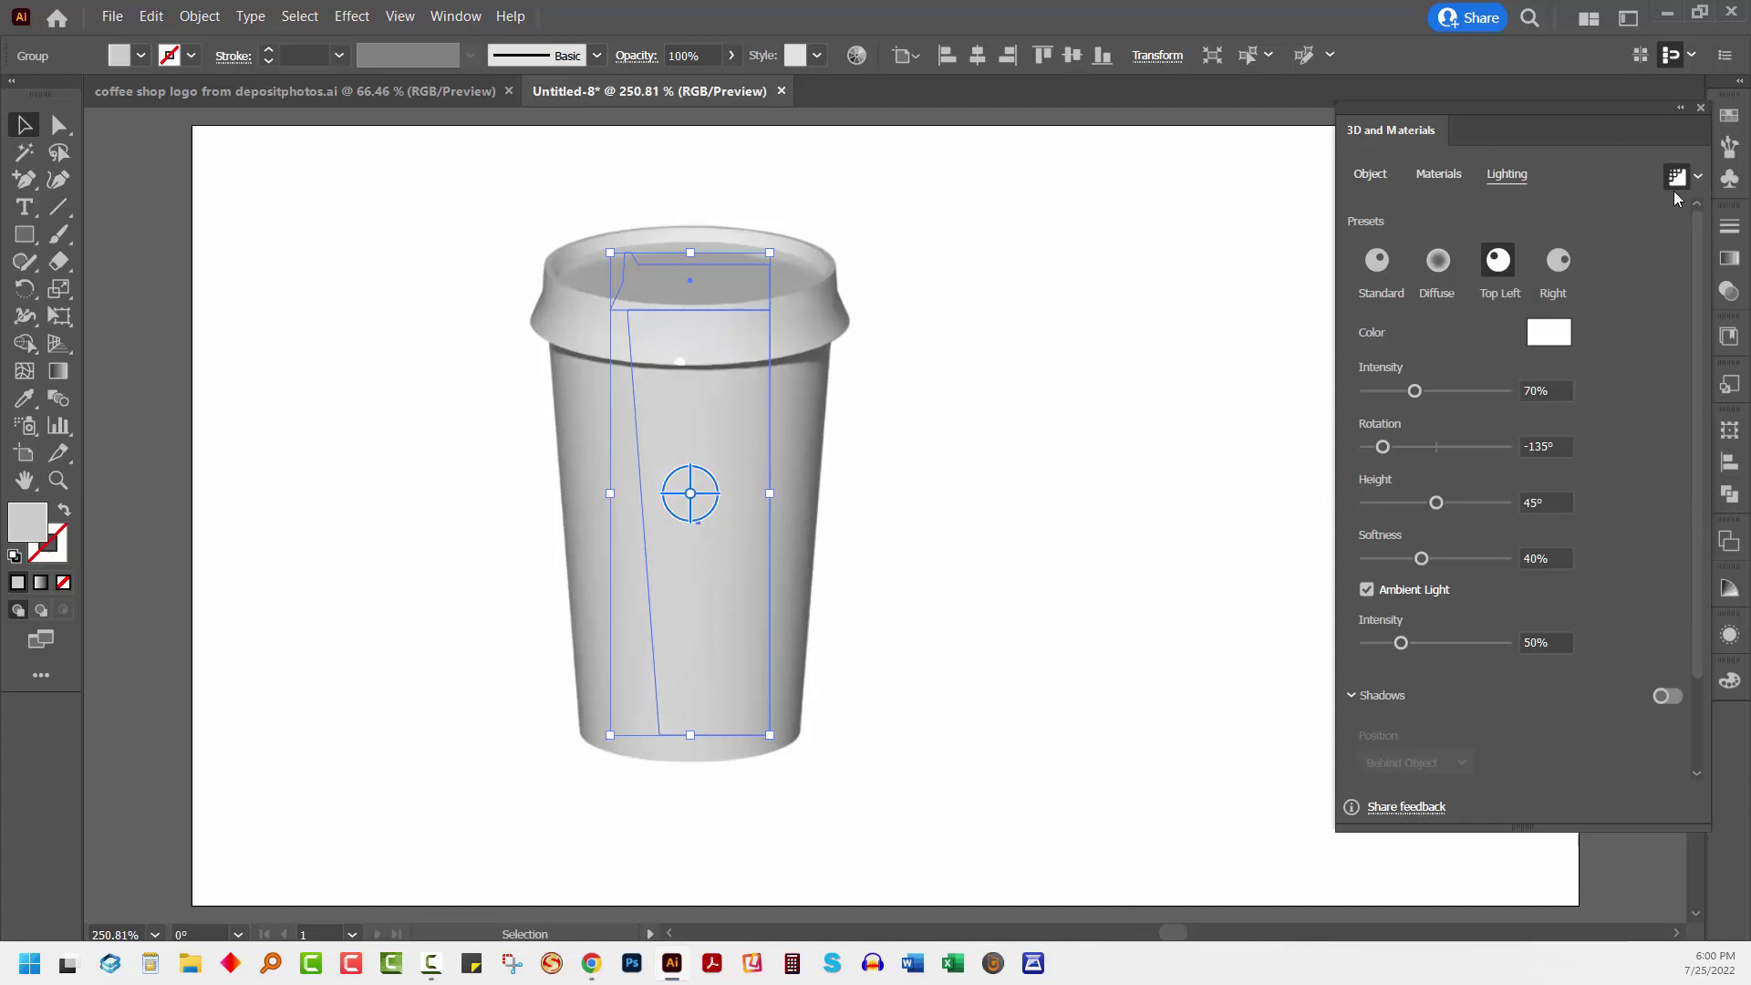
click(1677, 177)
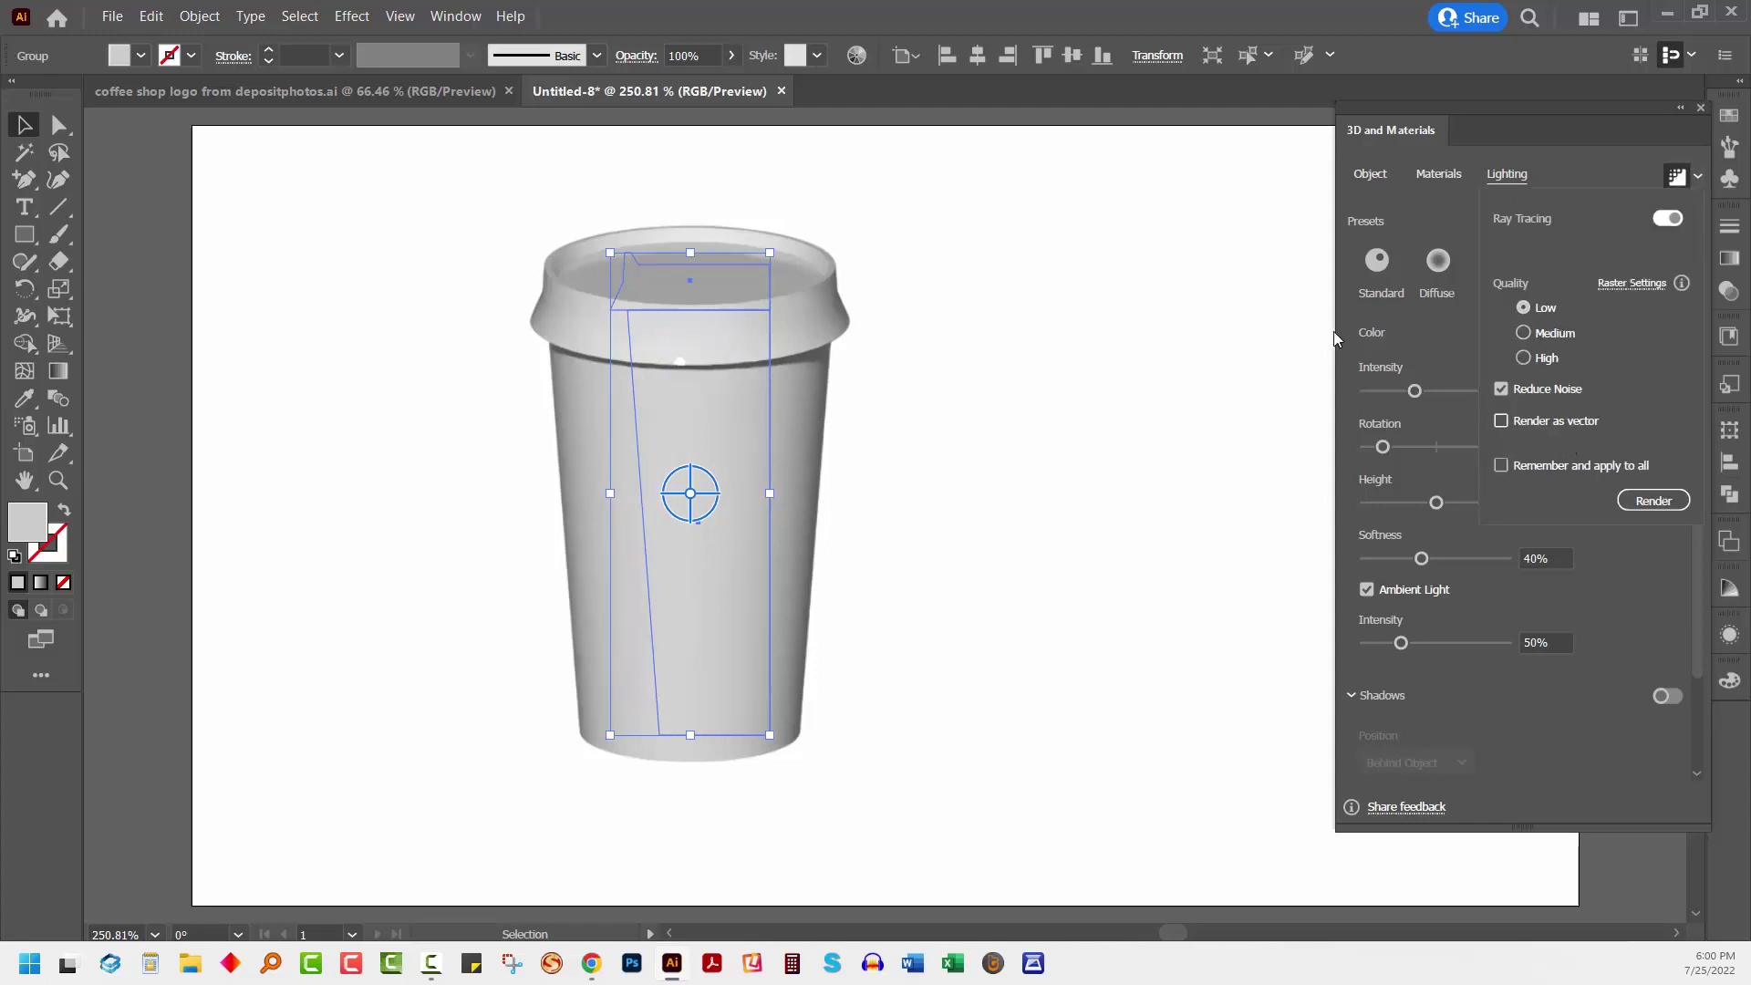
click(1046, 296)
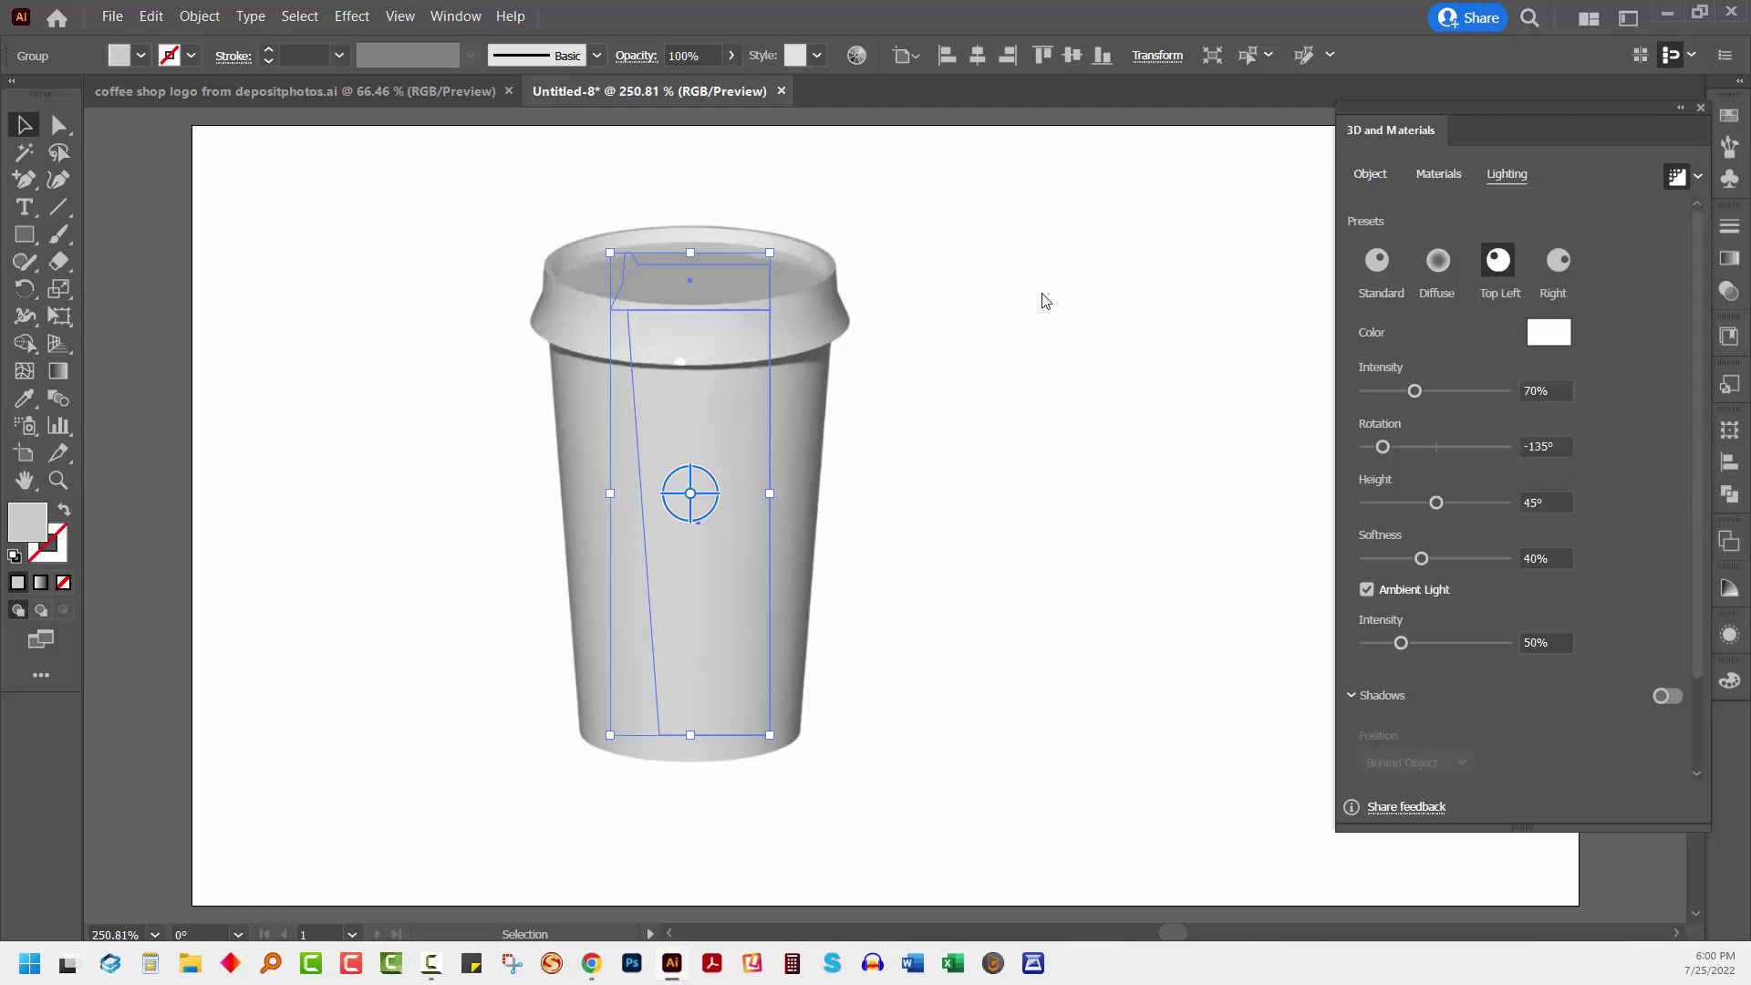
click(1079, 437)
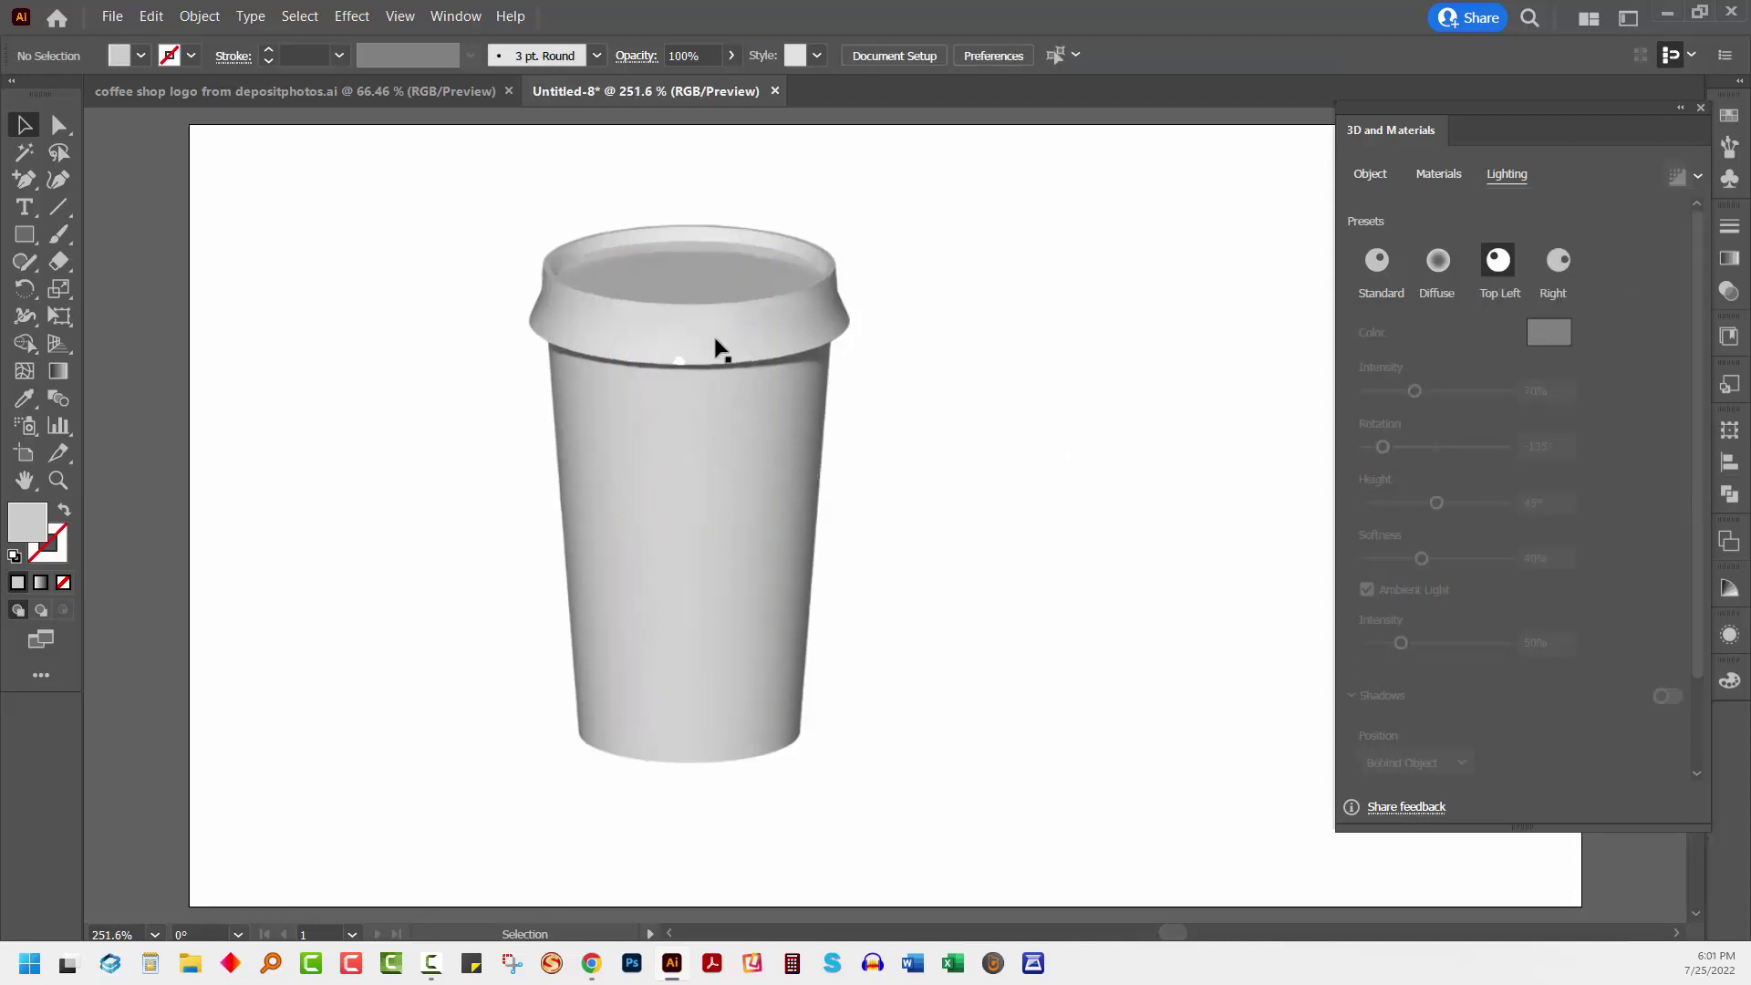
In the coffee shop logo file, scale the Hot Coffee logo down and select it
click(361, 98)
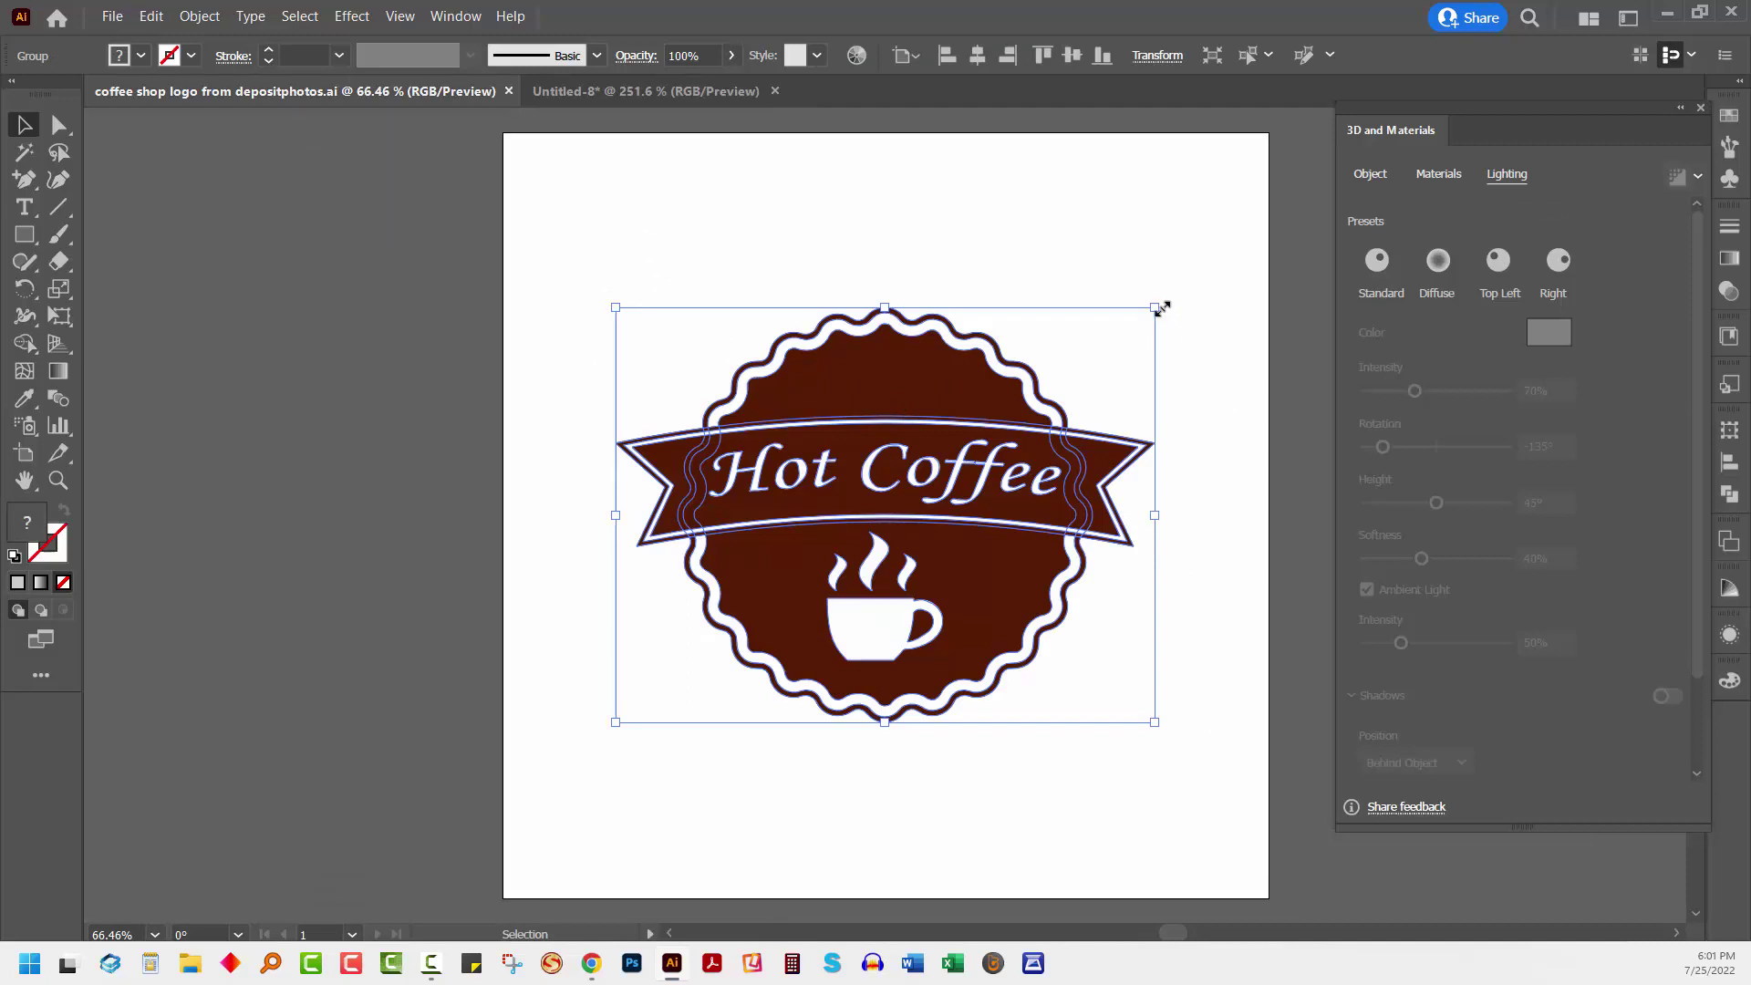
drag(1157, 308, 722, 613)
click(802, 737)
drag(792, 793, 598, 697)
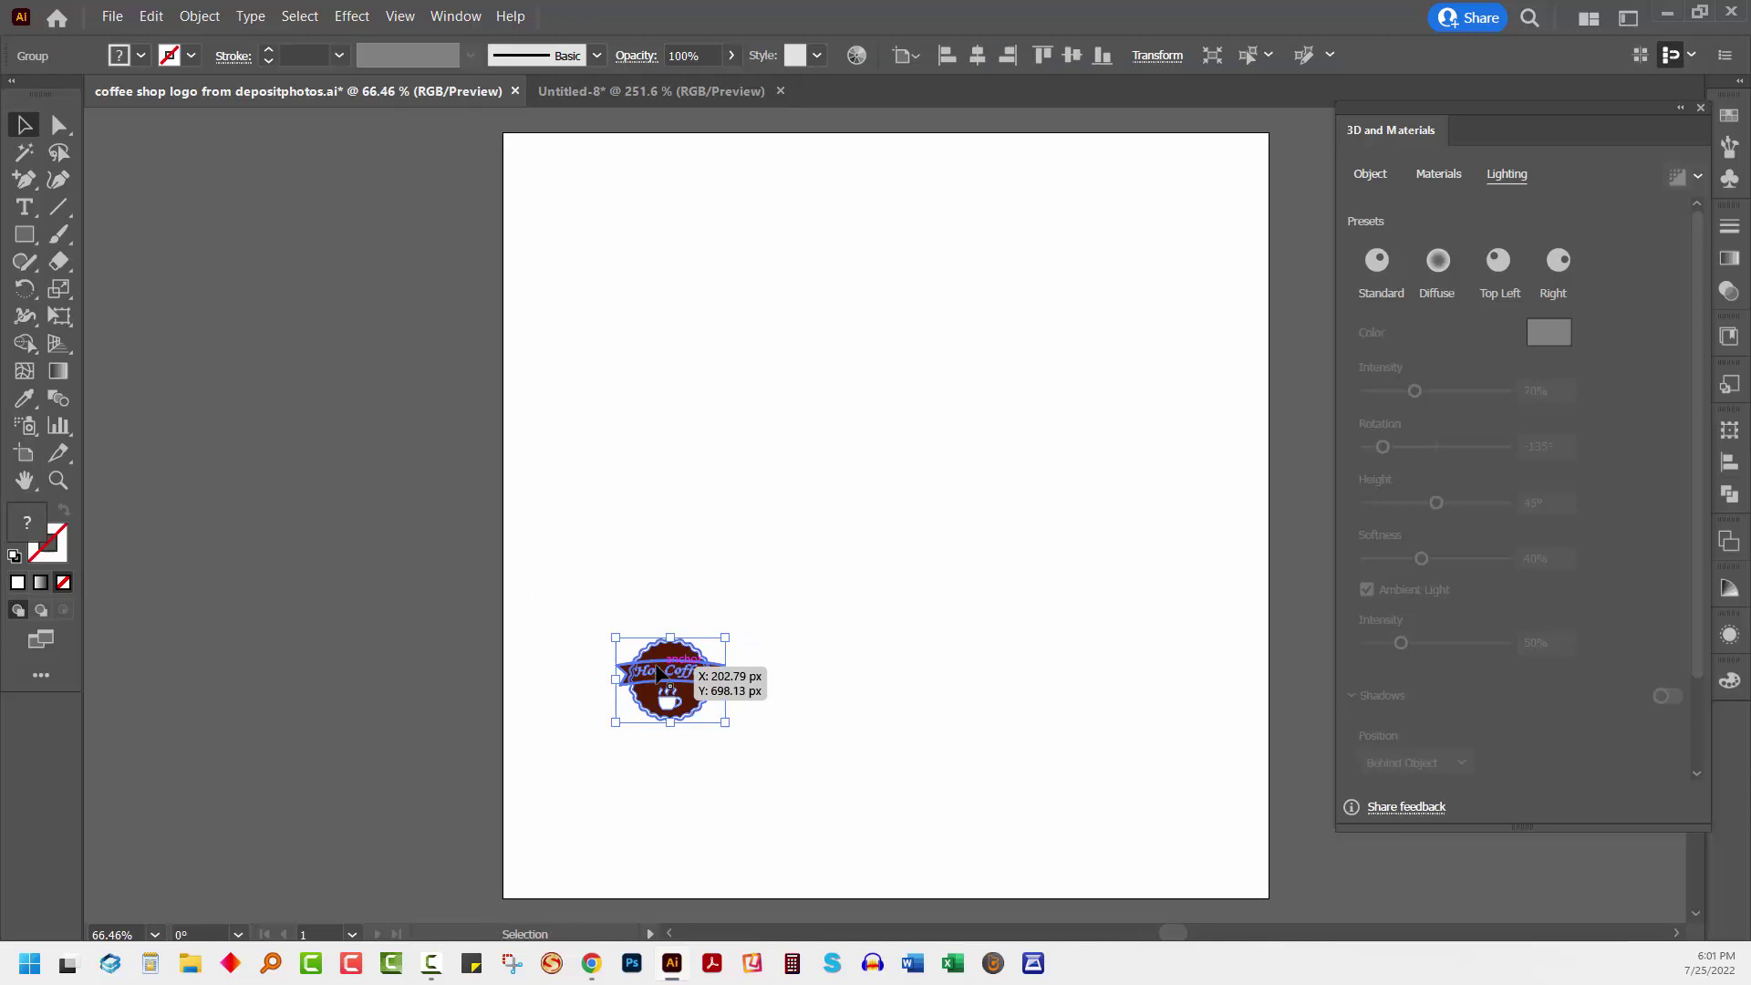
Paste the logo into Untitled-8 and place it to the right of the cup
click(631, 84)
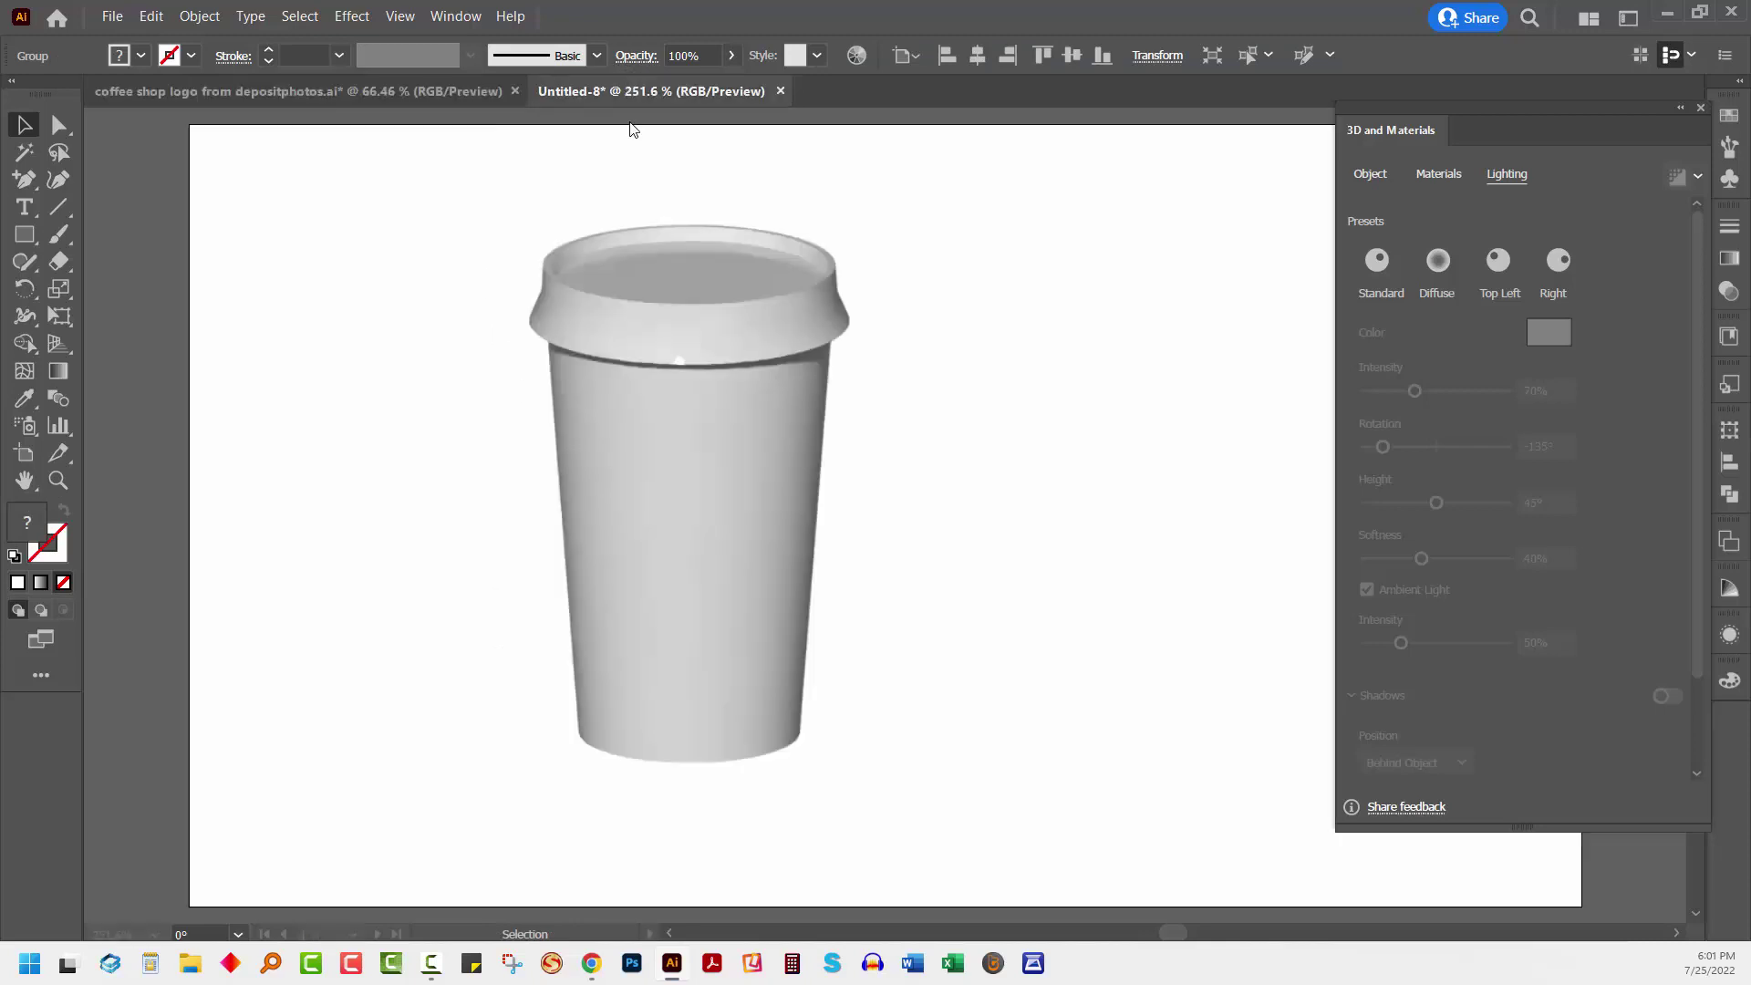
click(423, 91)
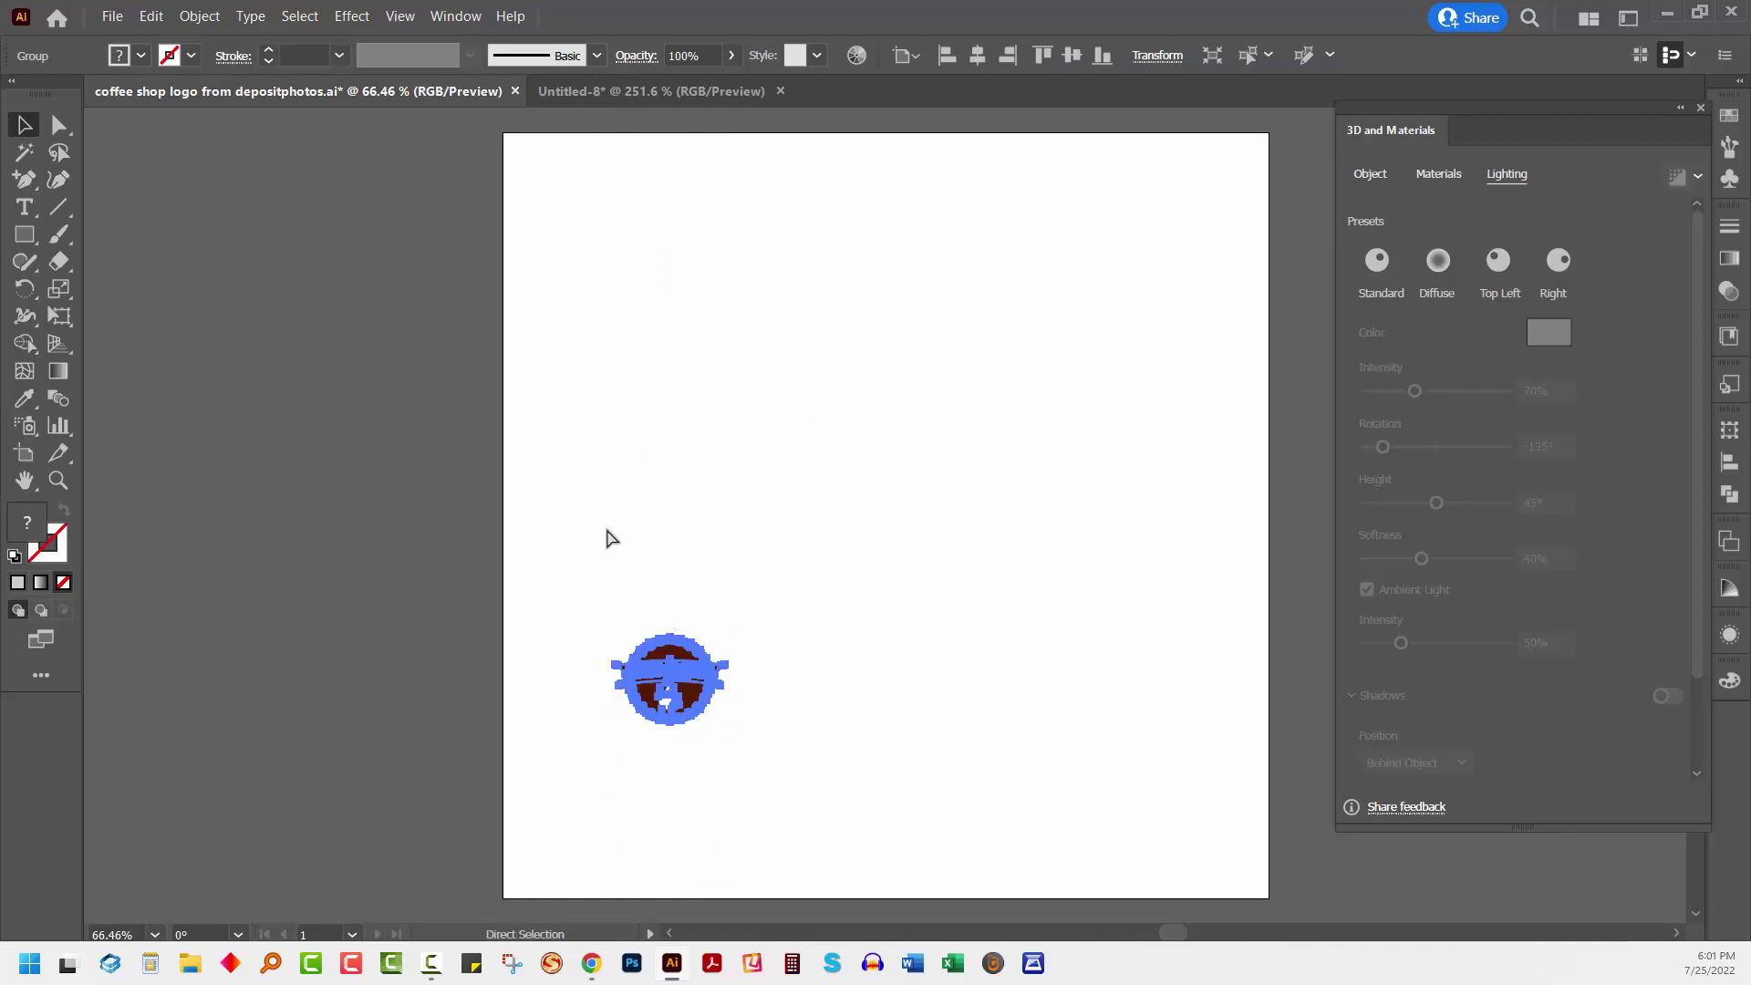
click(633, 91)
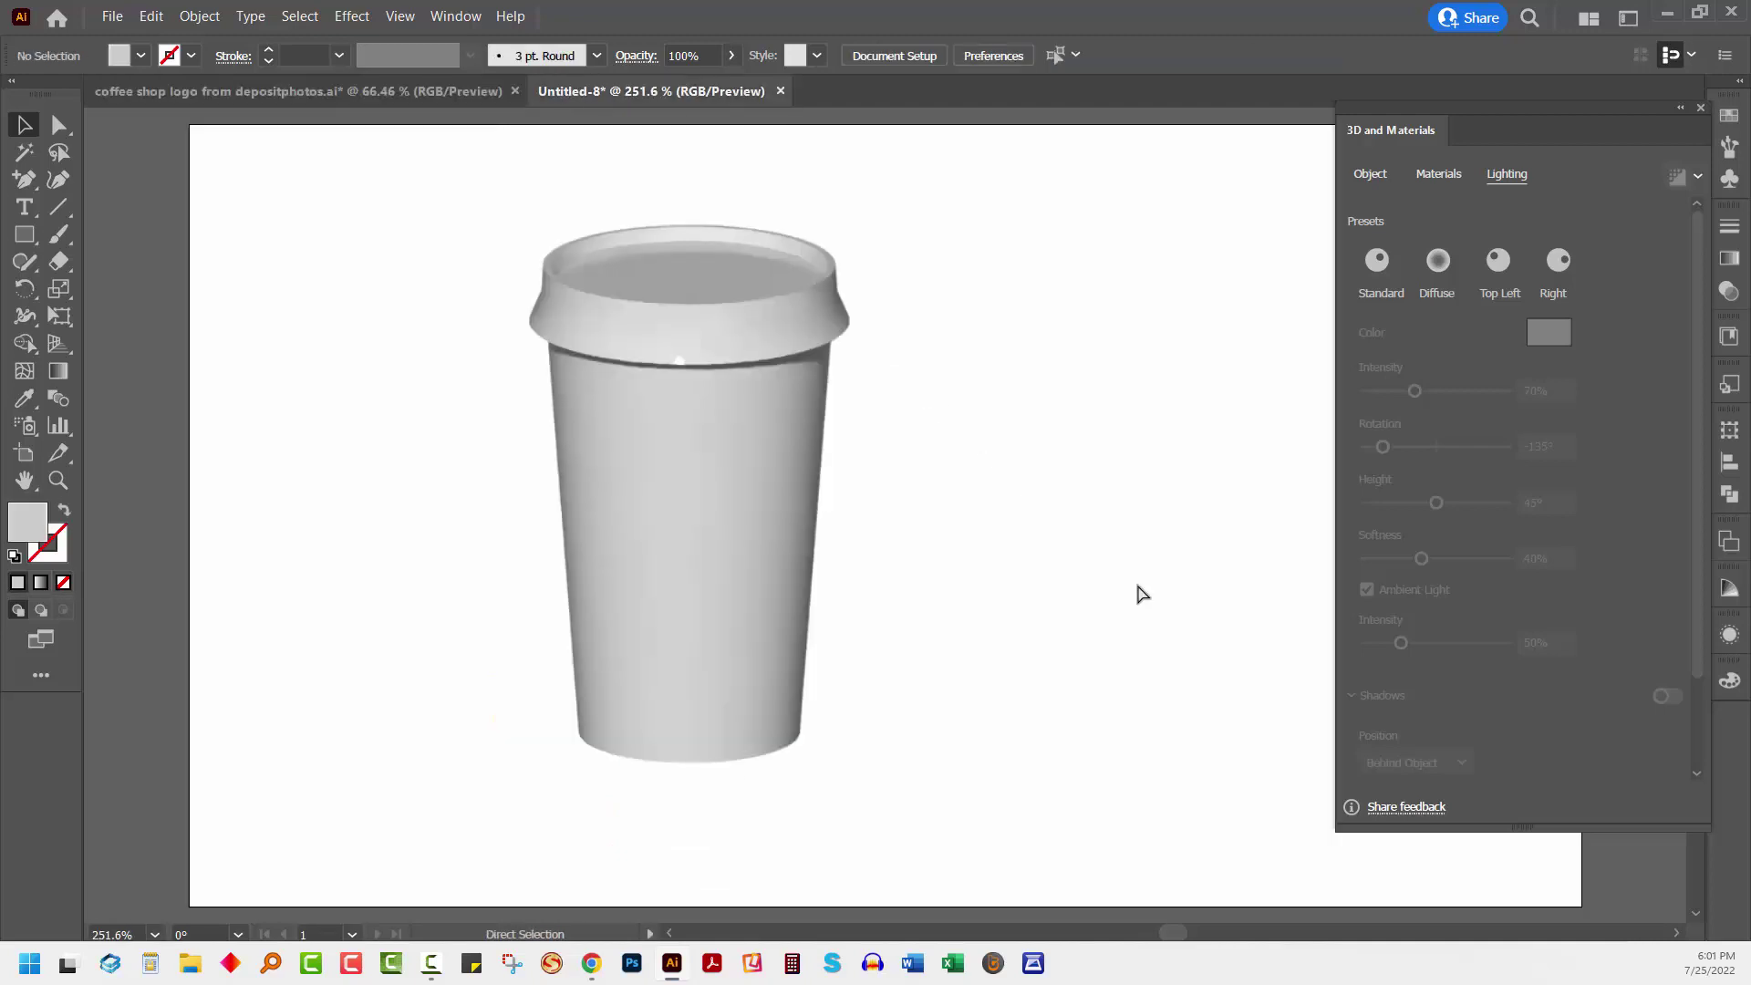
key(ctrl+v)
drag(878, 560, 1085, 584)
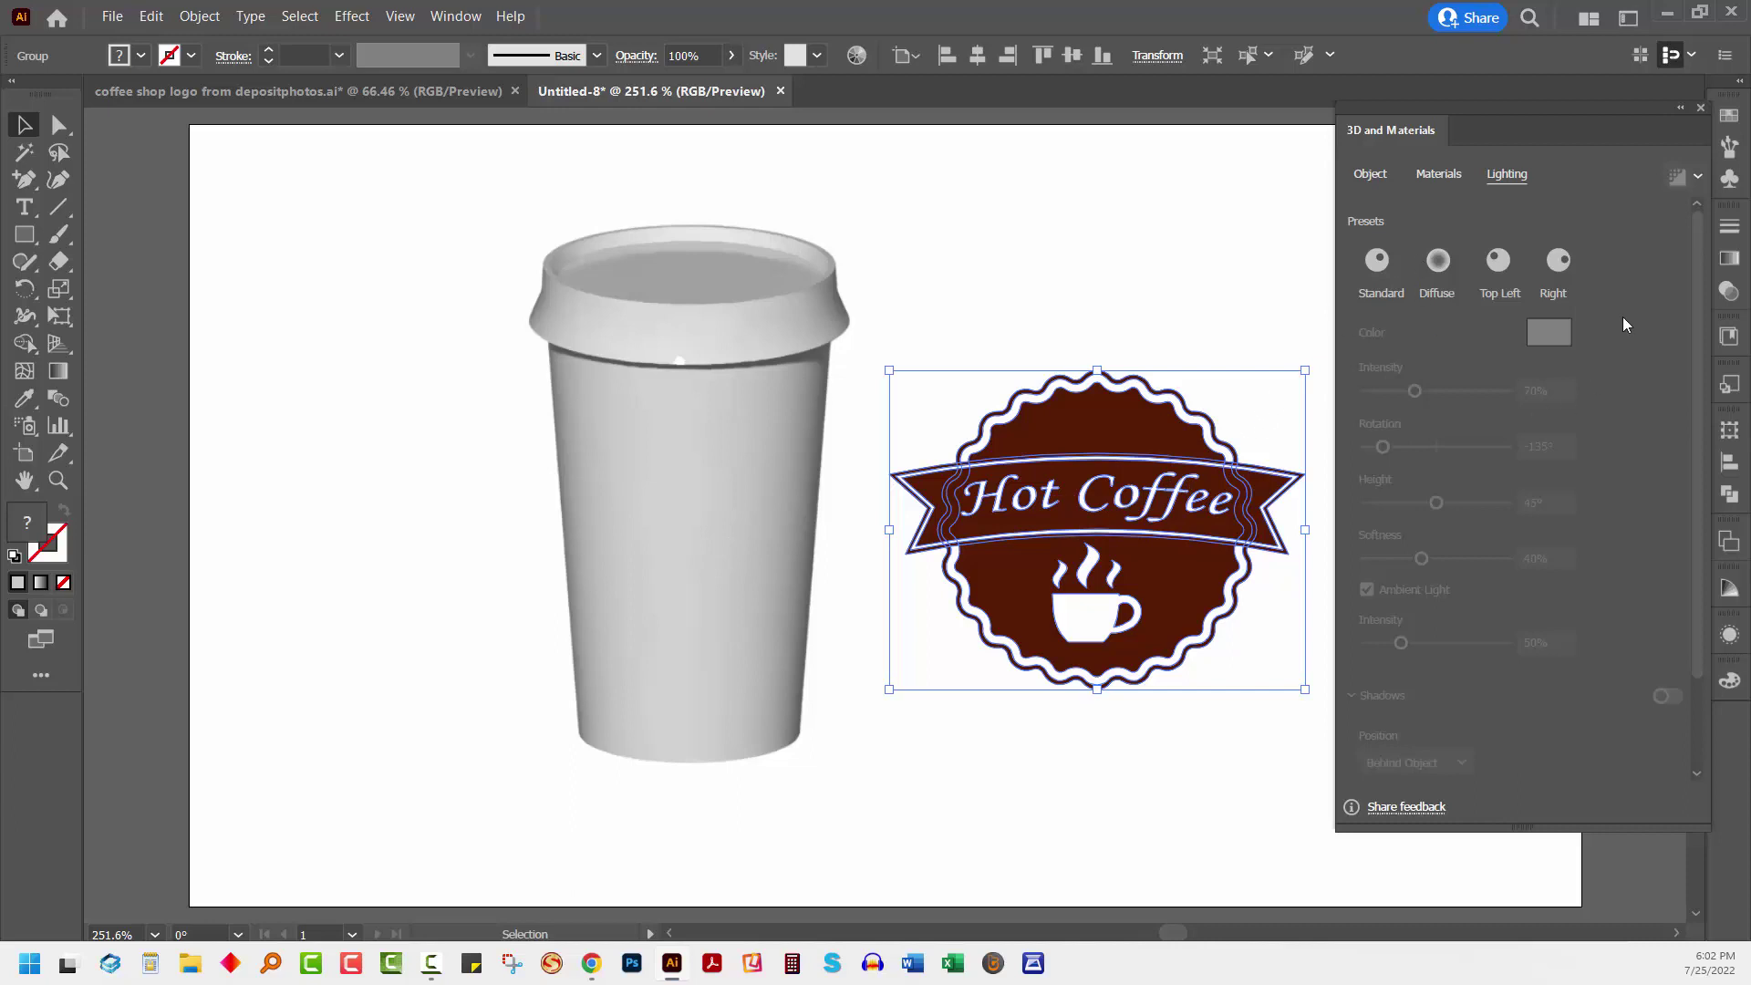
Save the Hot Coffee logo as New Symbol in the Symbols panel, then delete the artboard copy
click(1730, 180)
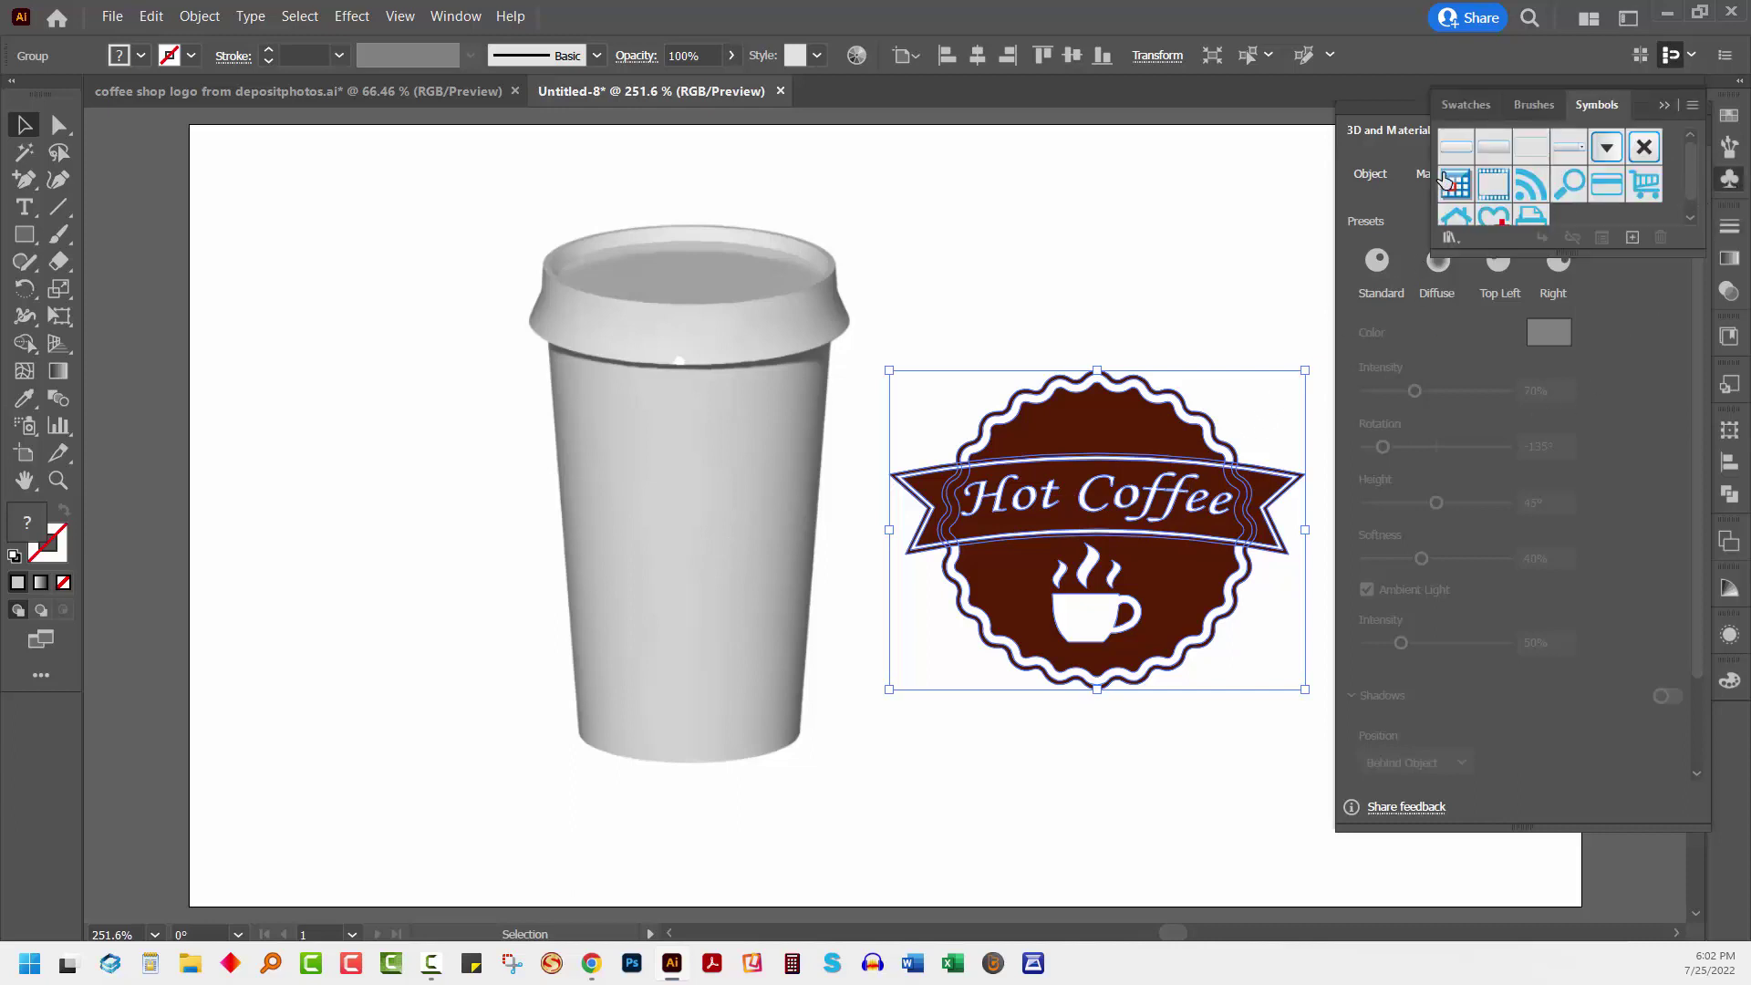
drag(1639, 260, 1639, 340)
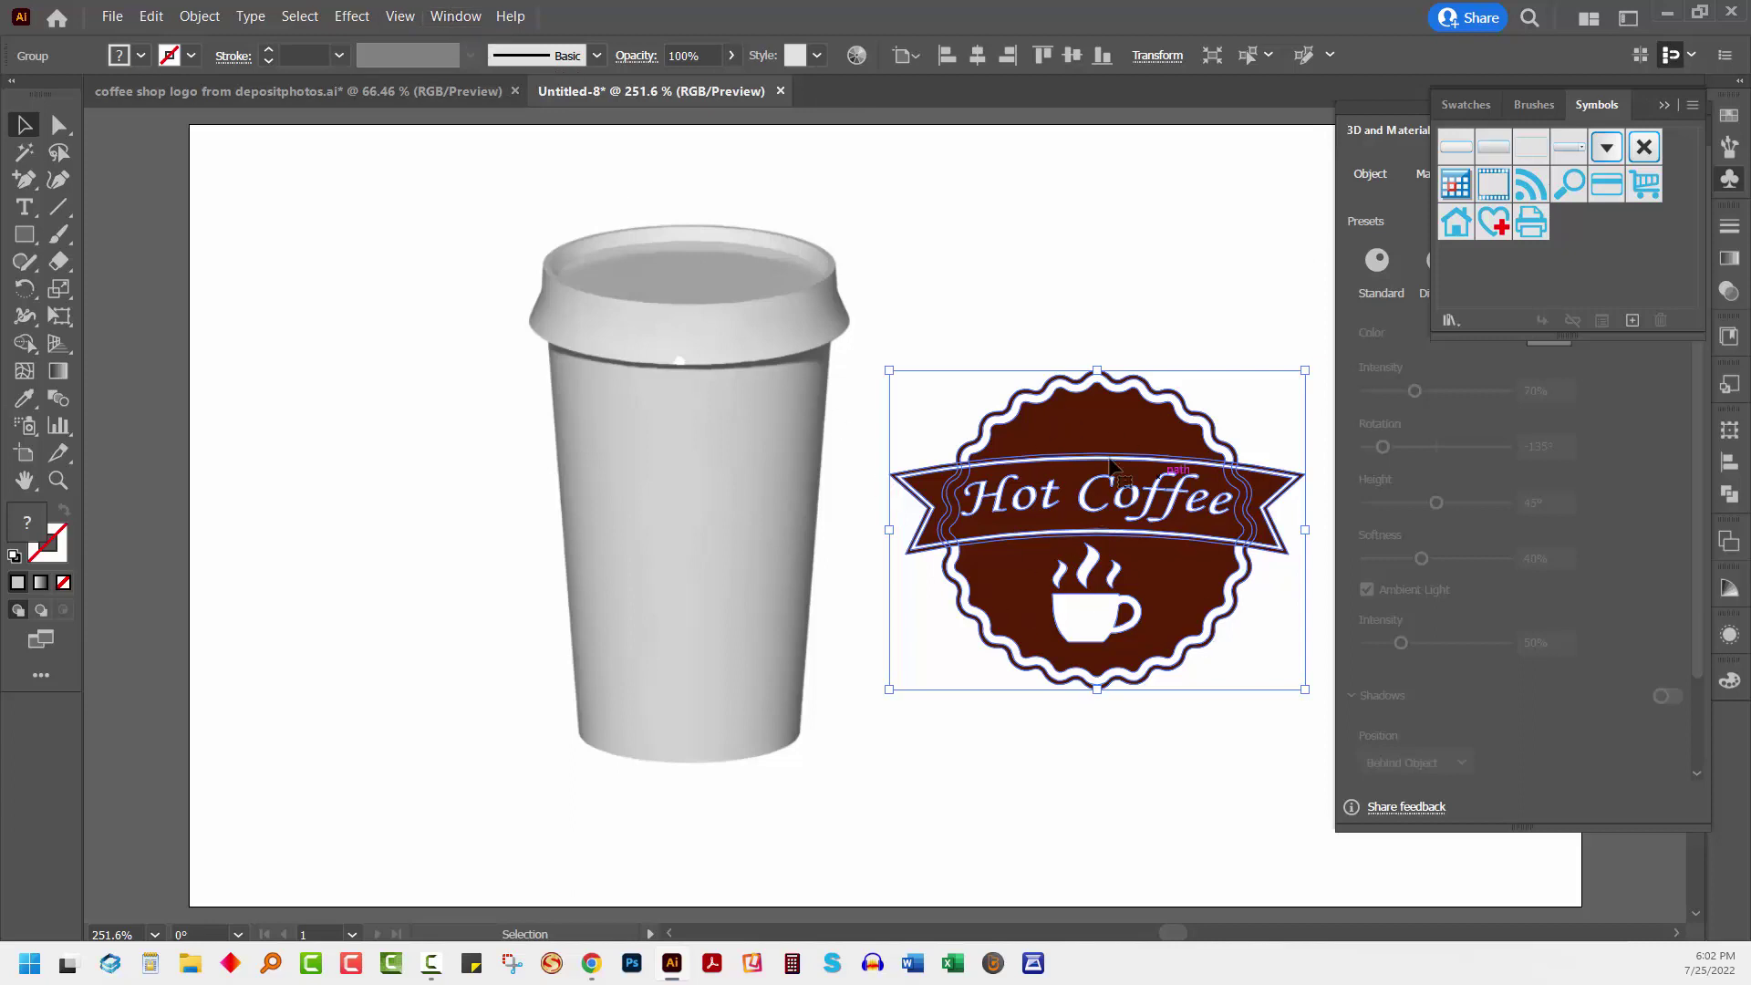
click(1633, 321)
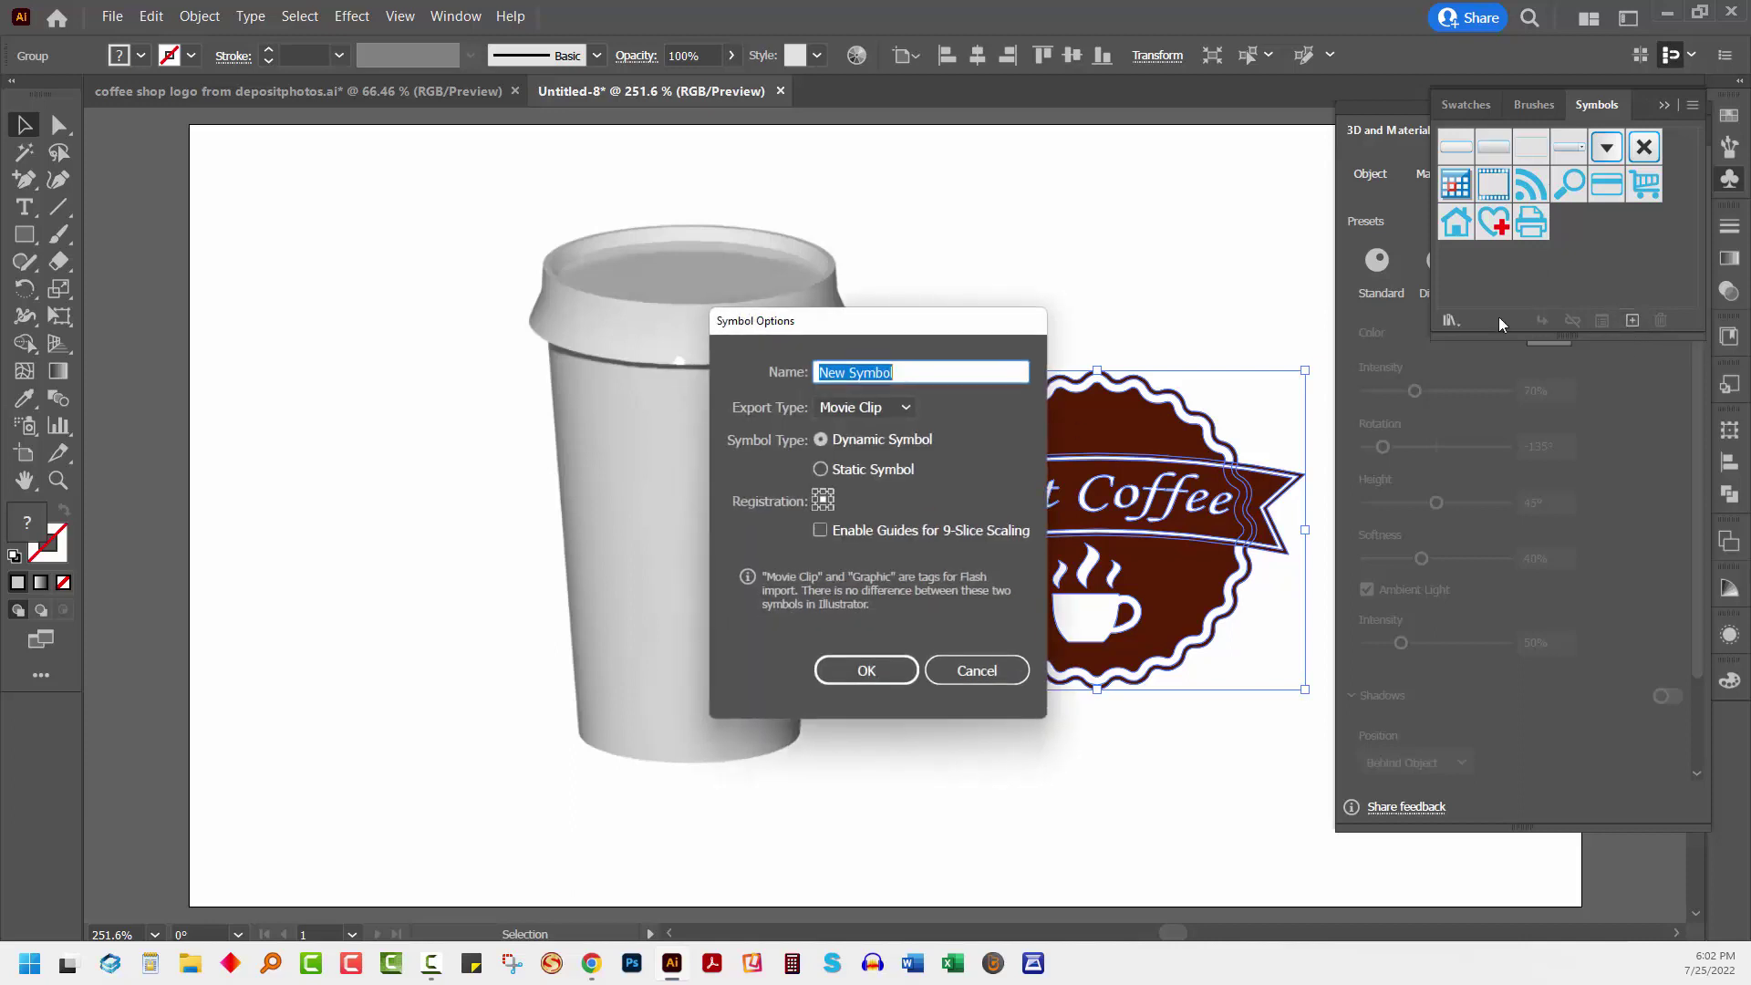
click(866, 673)
click(1097, 824)
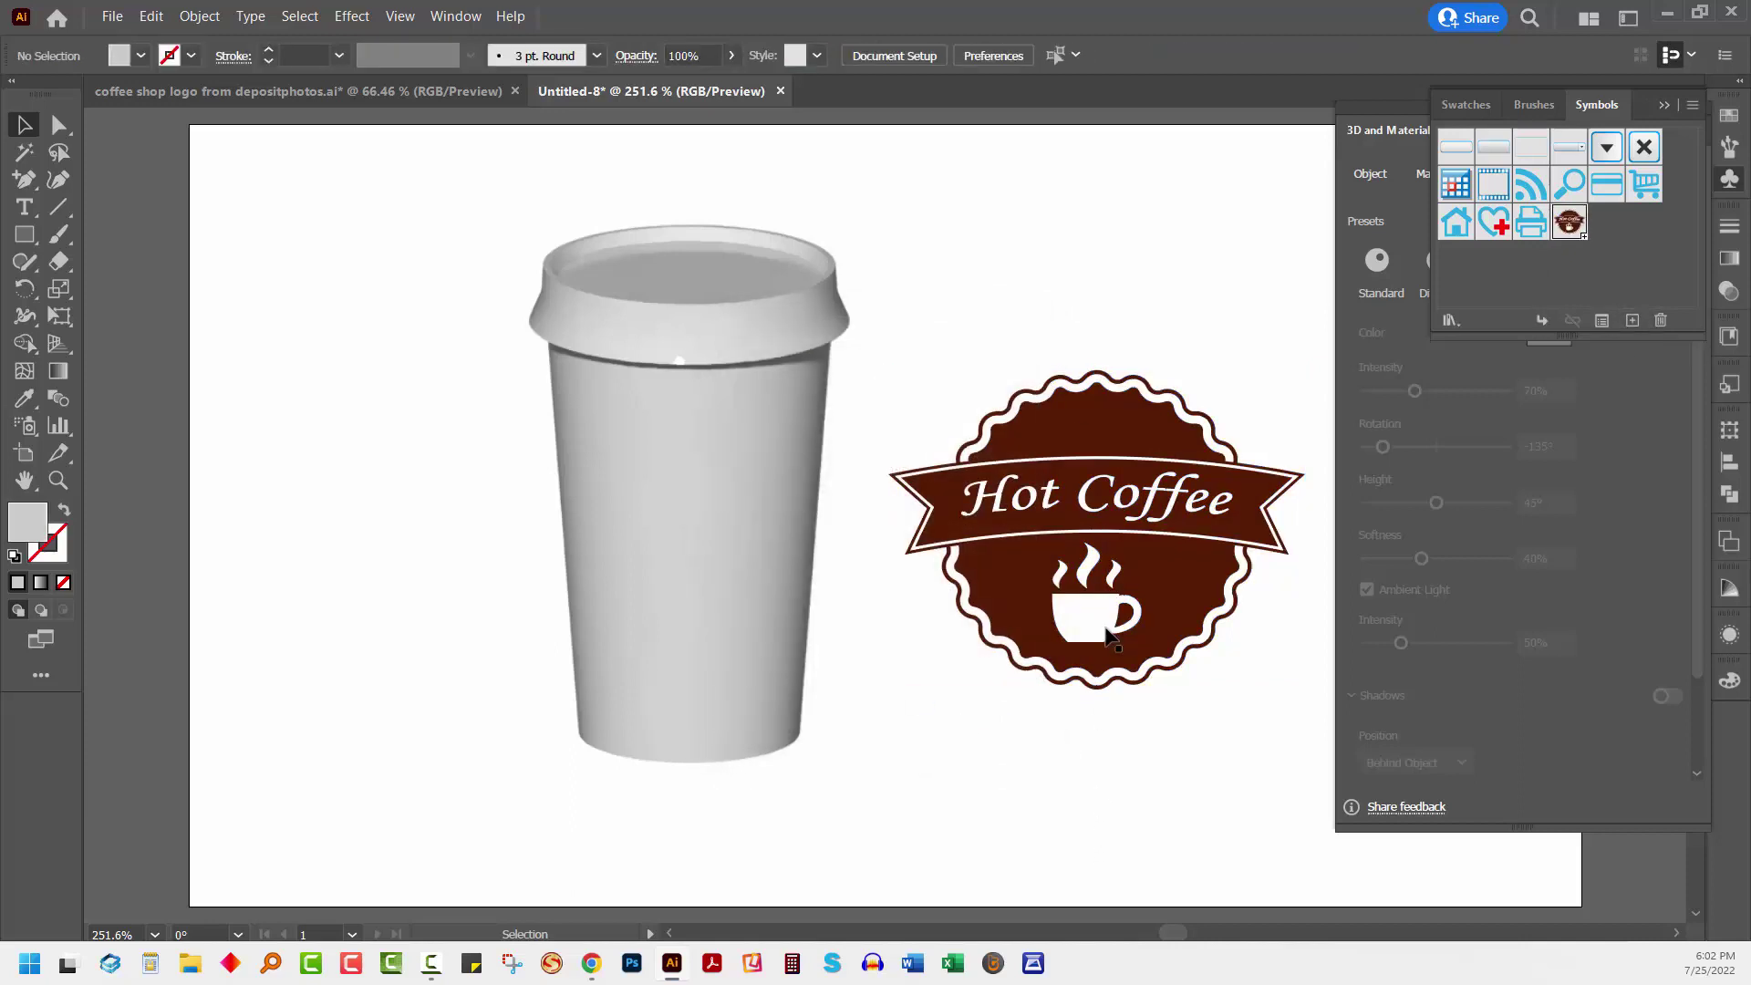
click(1106, 623)
key(Delete)
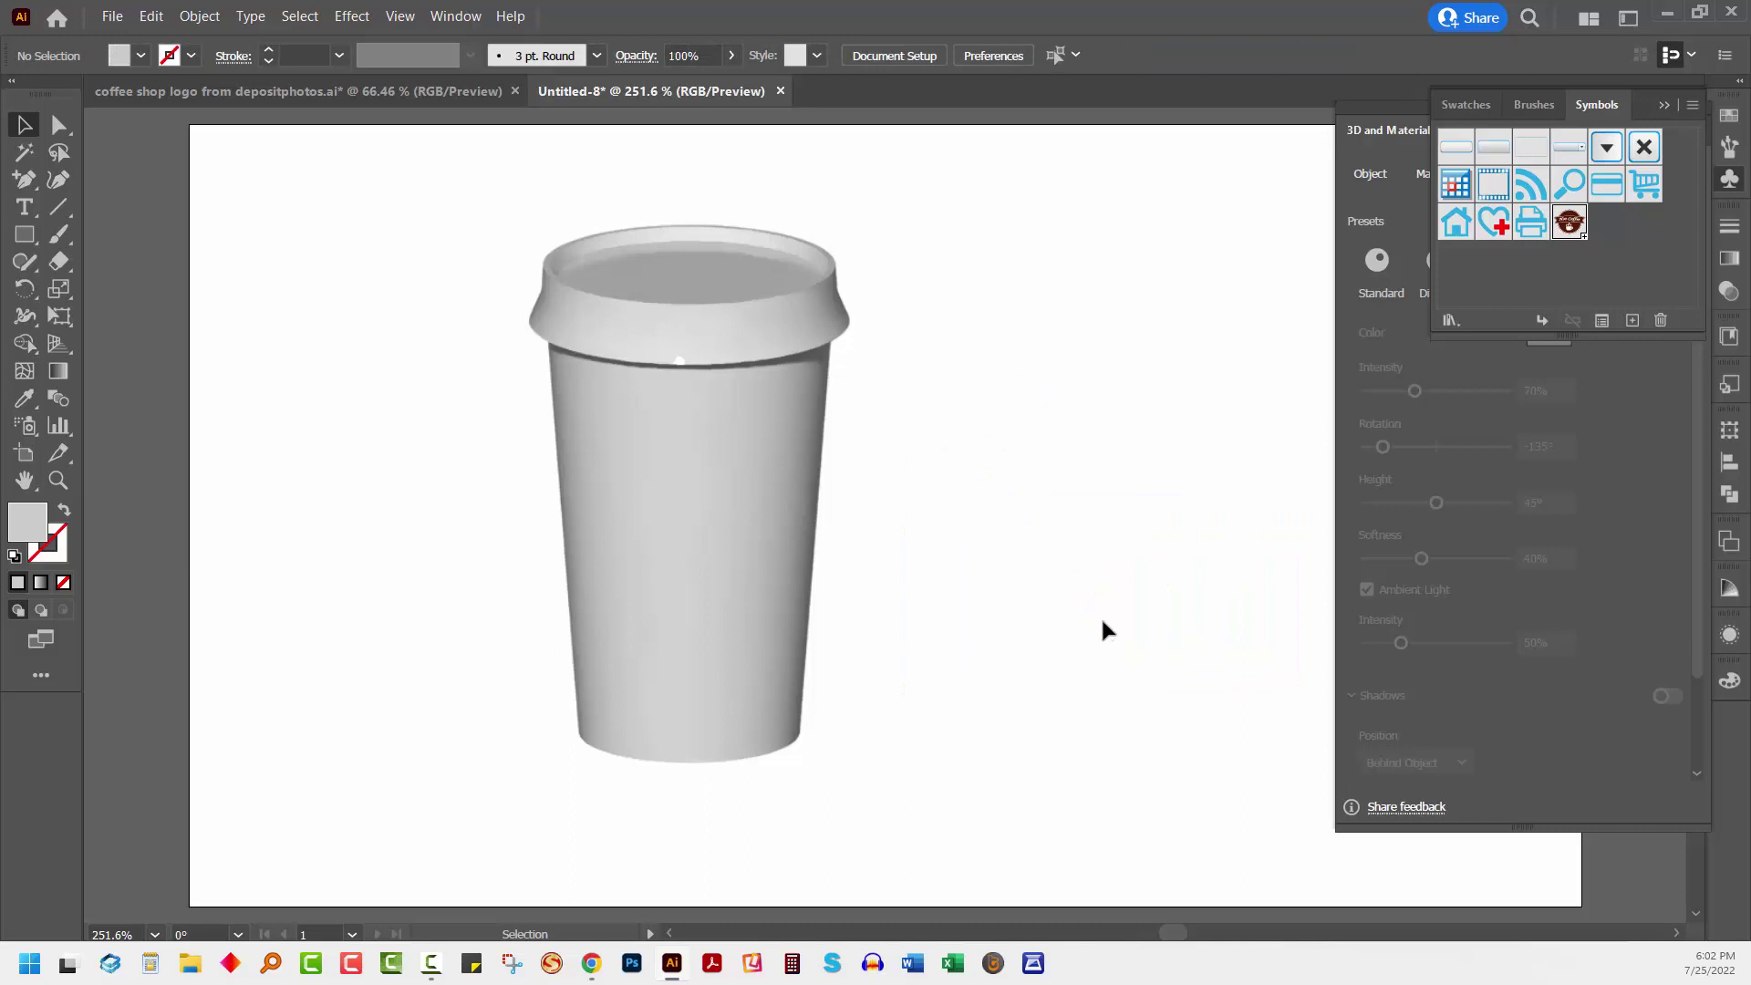
Select the 3D cup and show the Materials Graphics list containing the Hot Coffee symbol
click(639, 491)
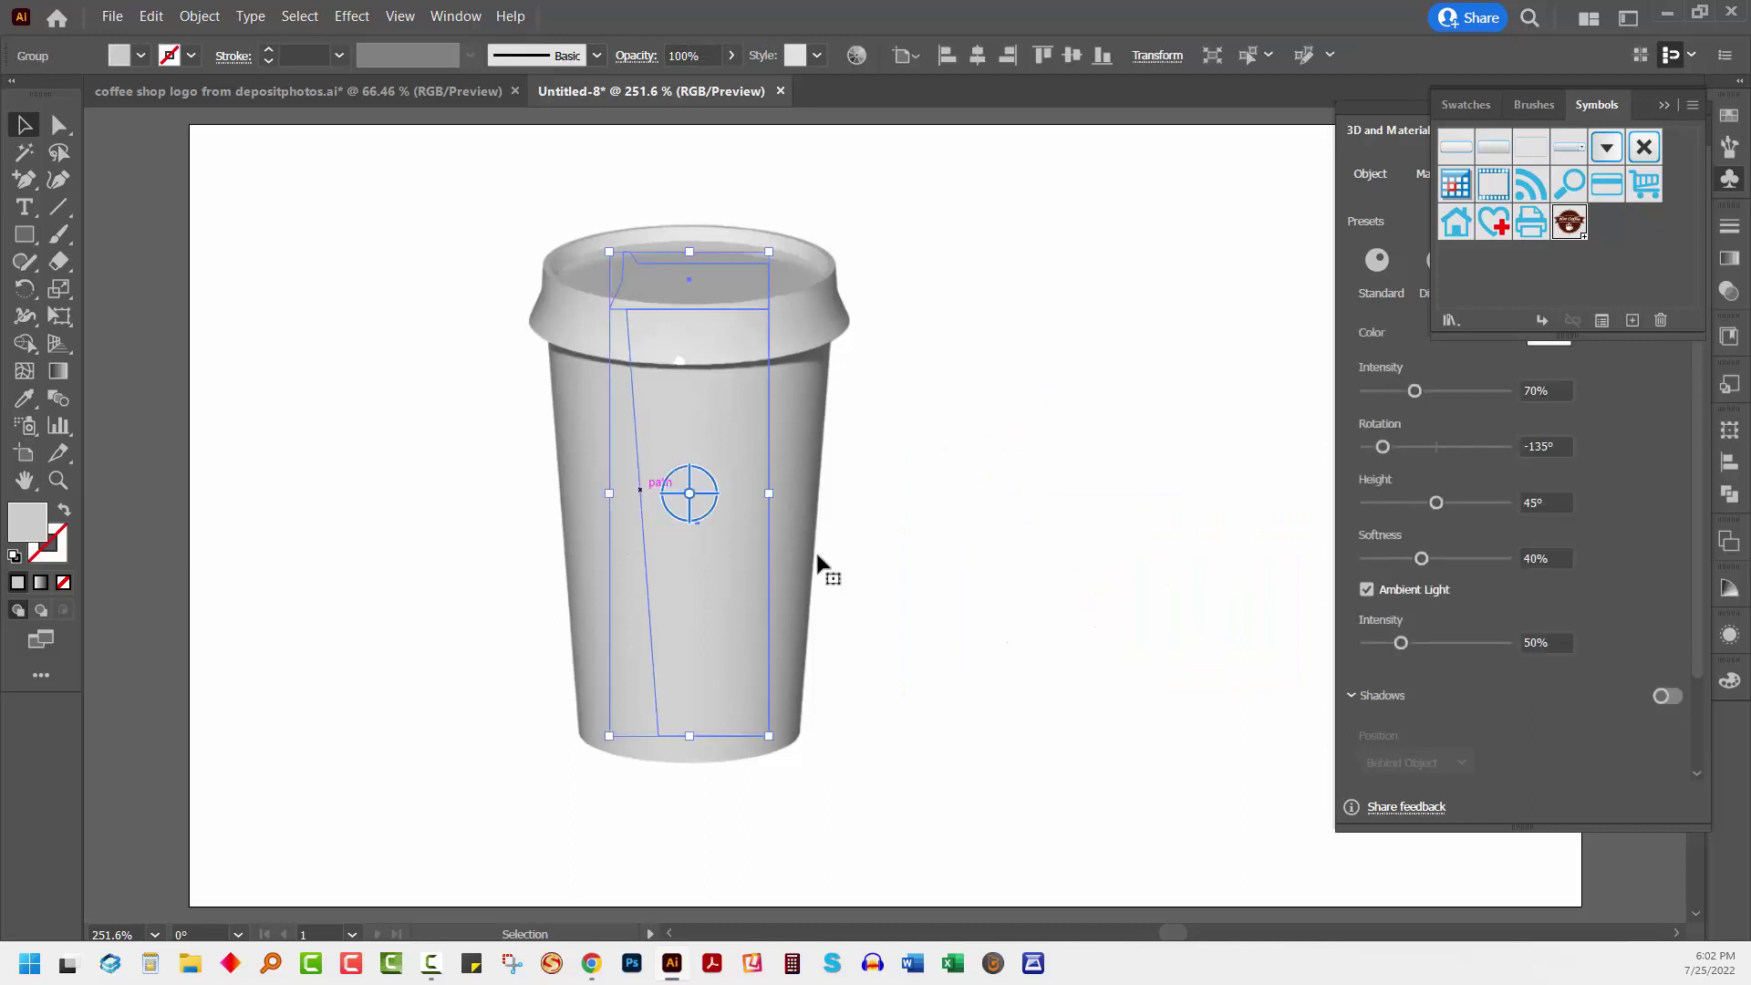
click(1662, 106)
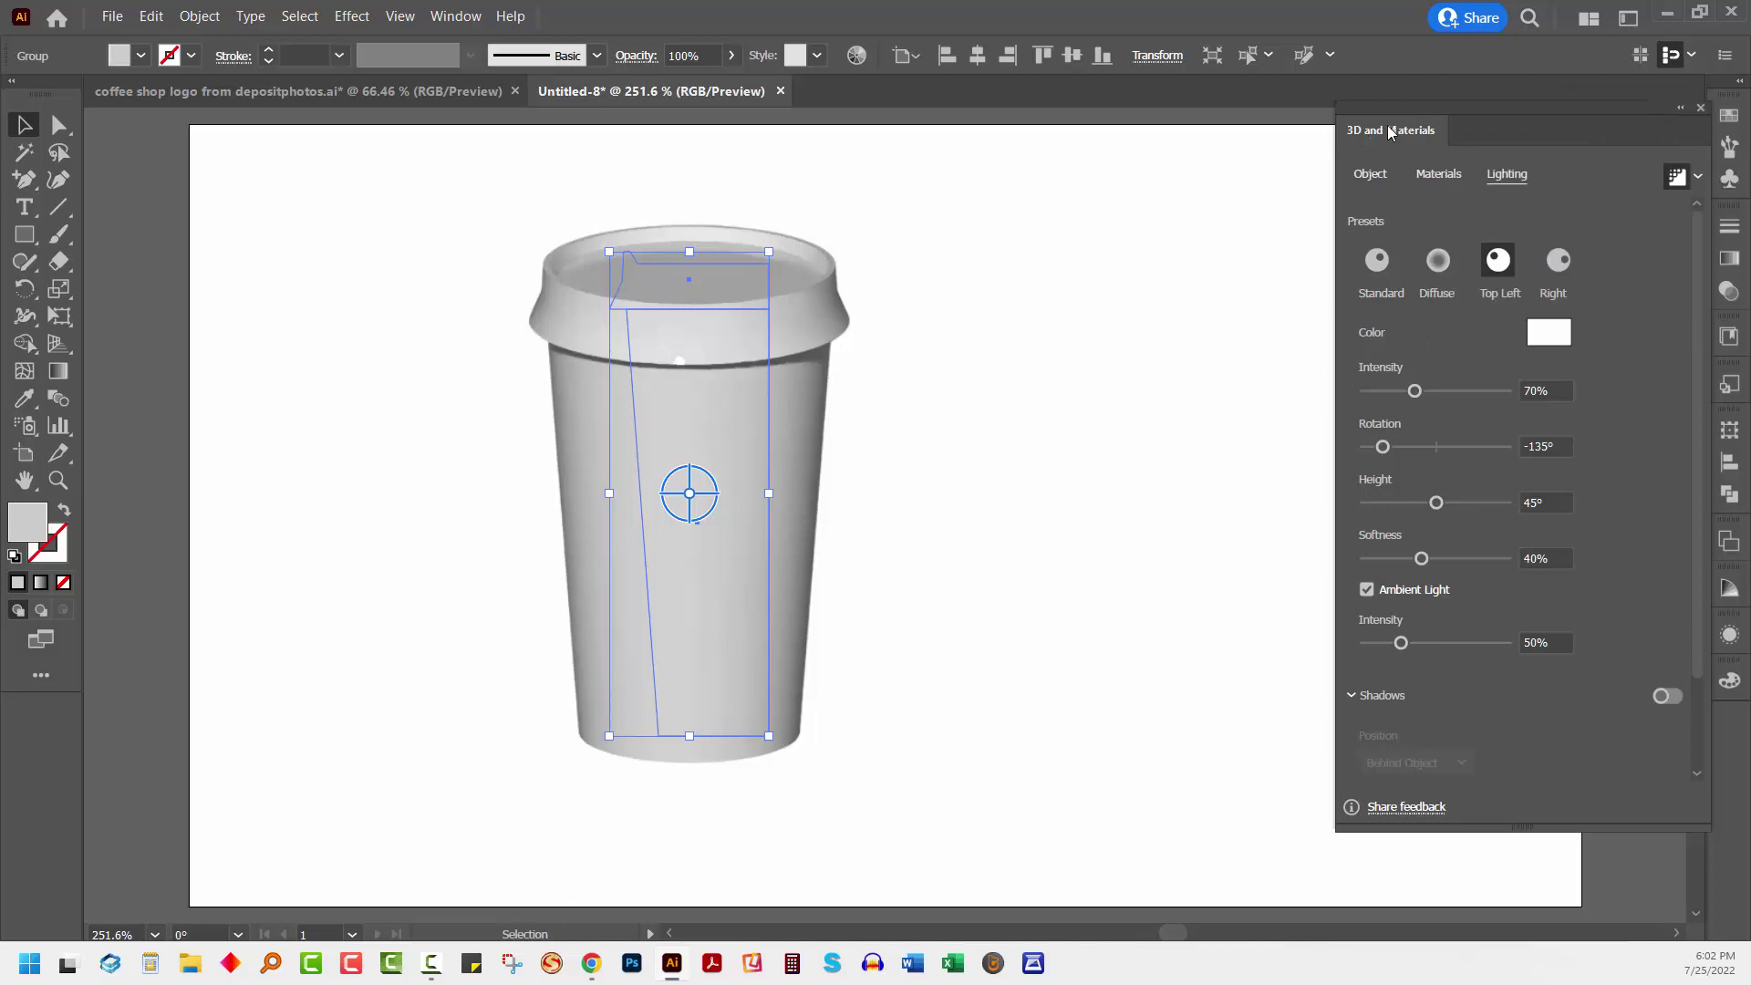
click(1440, 175)
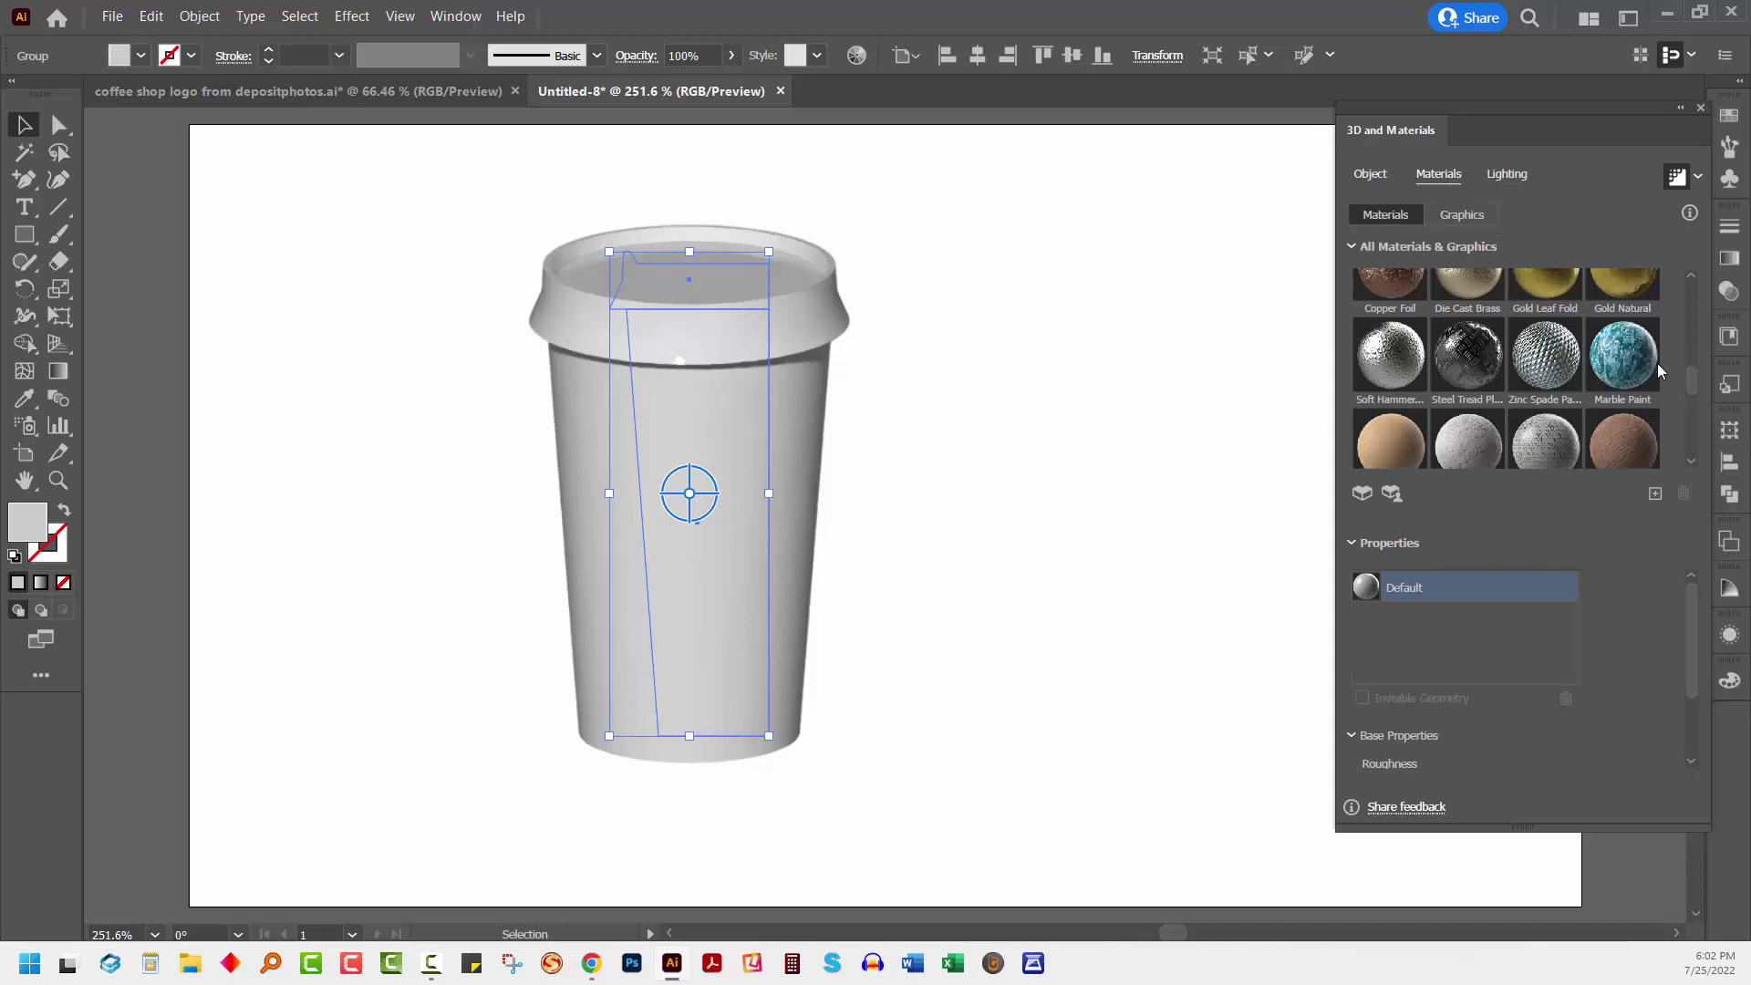
drag(1693, 367, 1694, 243)
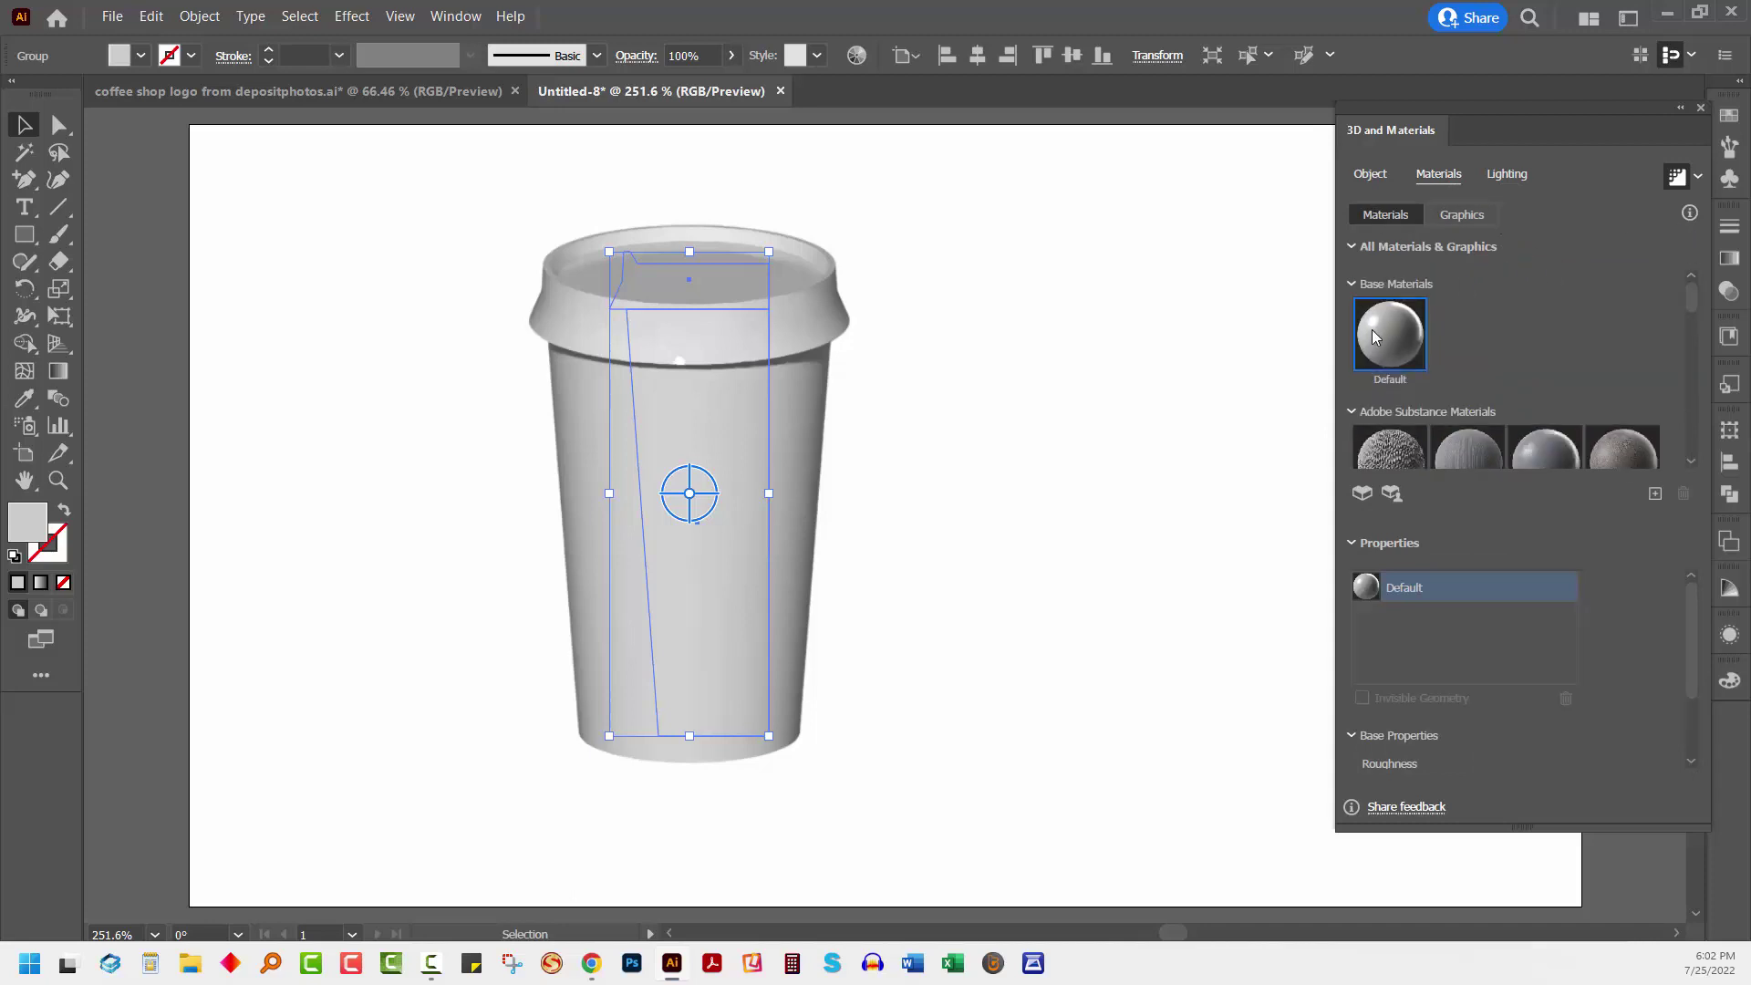
scroll(1535, 431, down, 2)
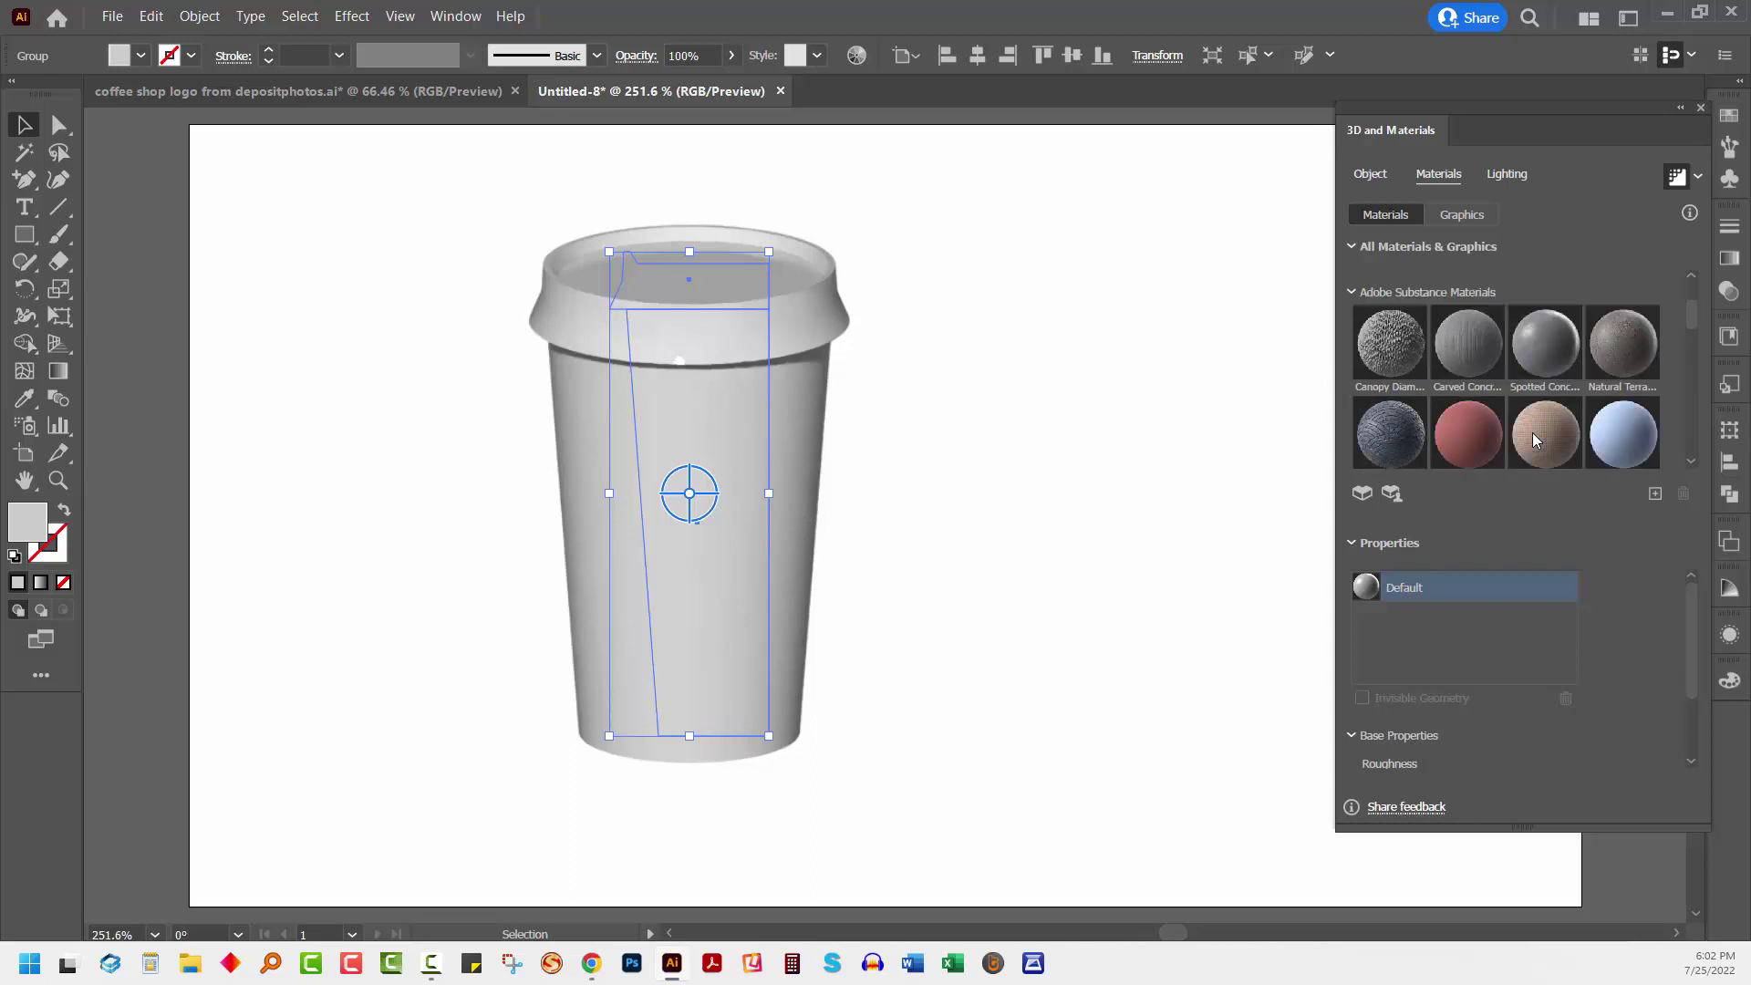
scroll(1532, 432, down, 1)
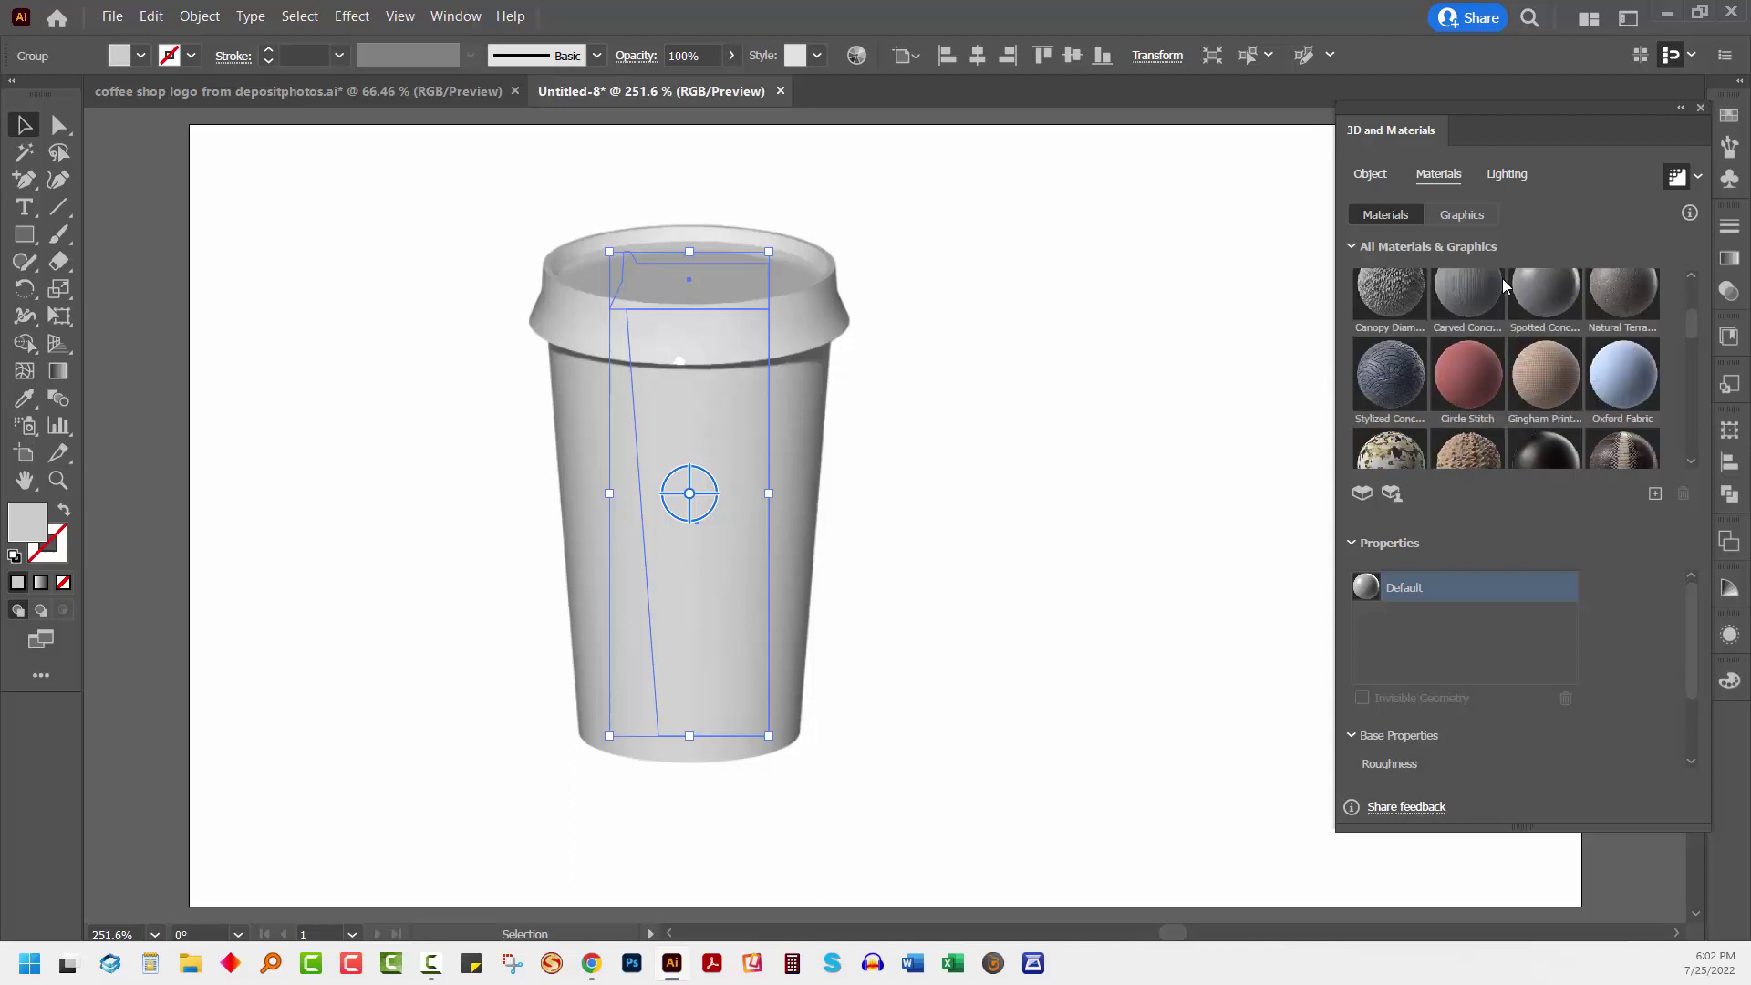
click(1467, 217)
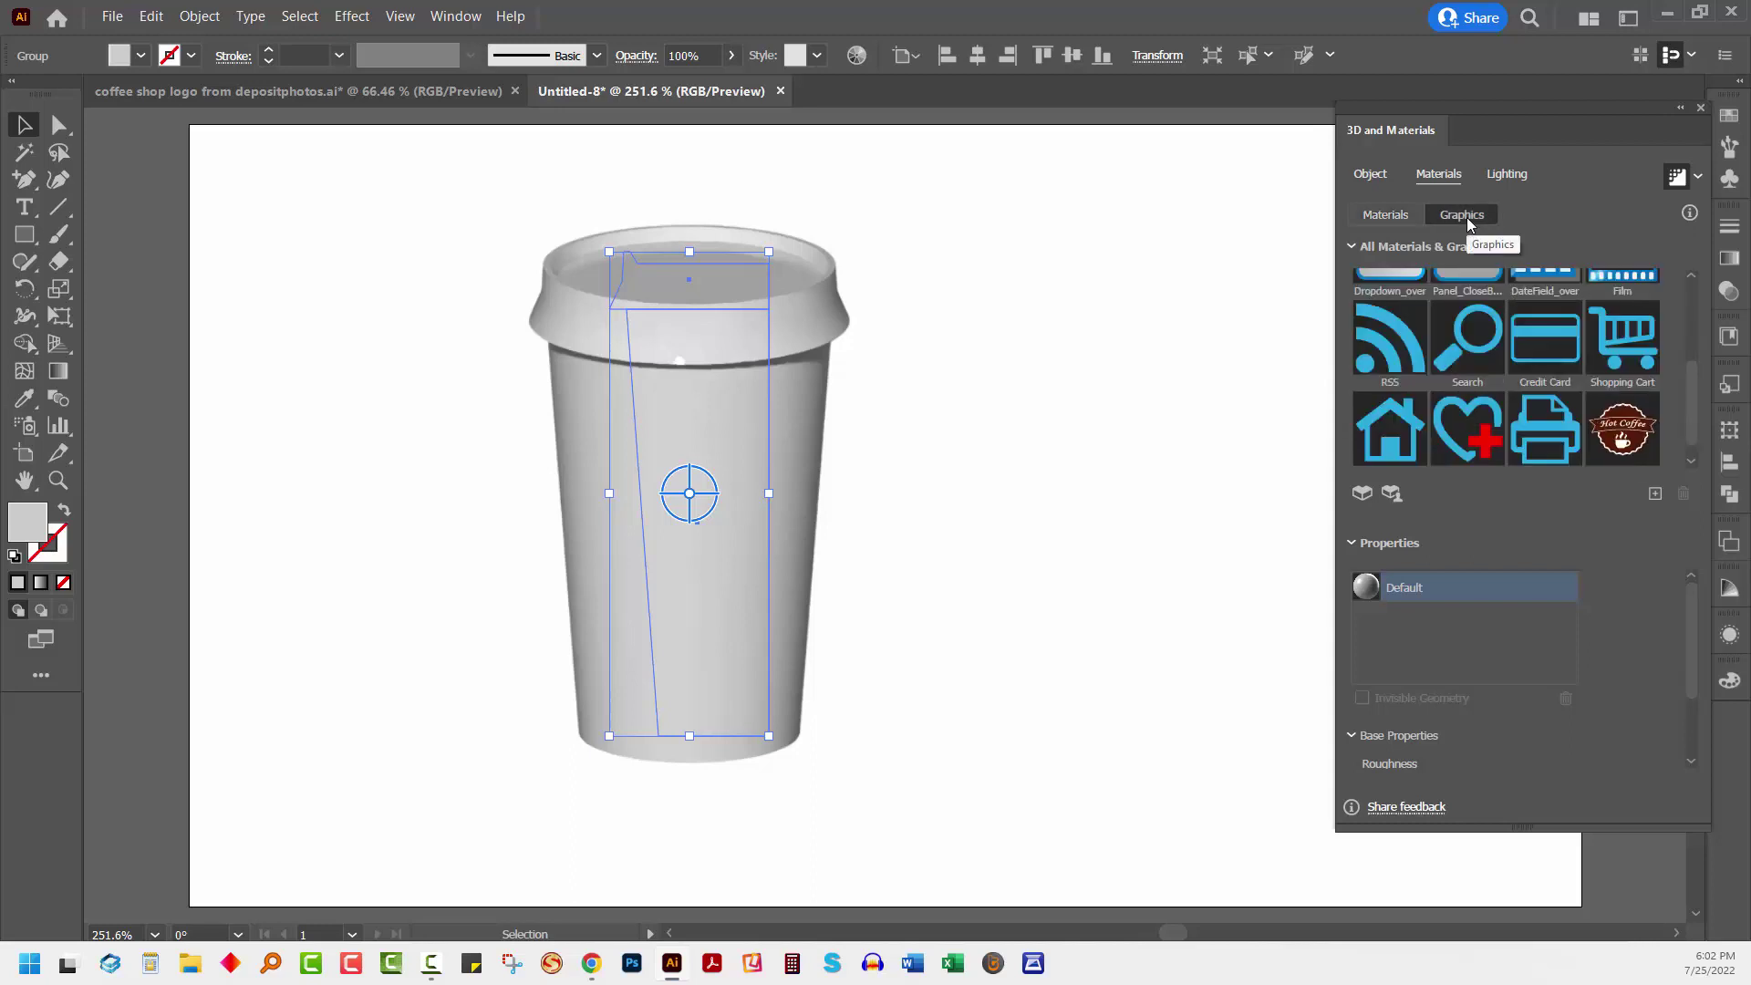
Apply the Hot Coffee graphic to the cup front, position it, and set its scale to 90.24%
click(1623, 436)
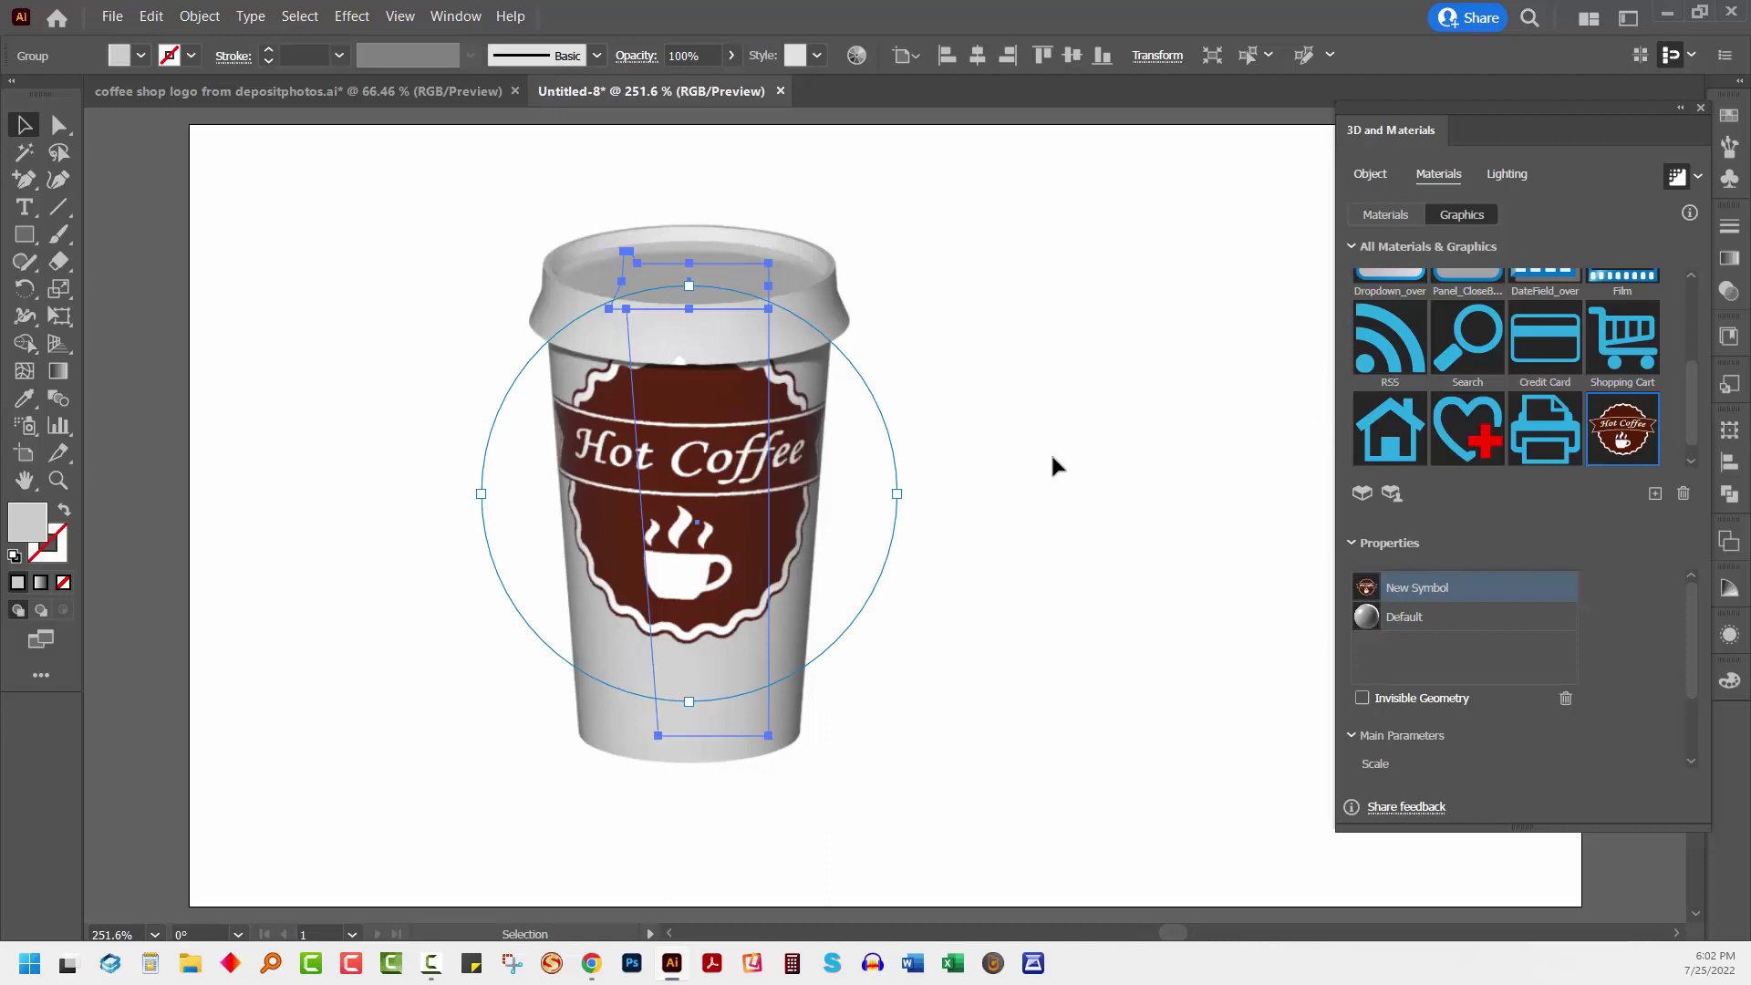
drag(679, 494, 683, 558)
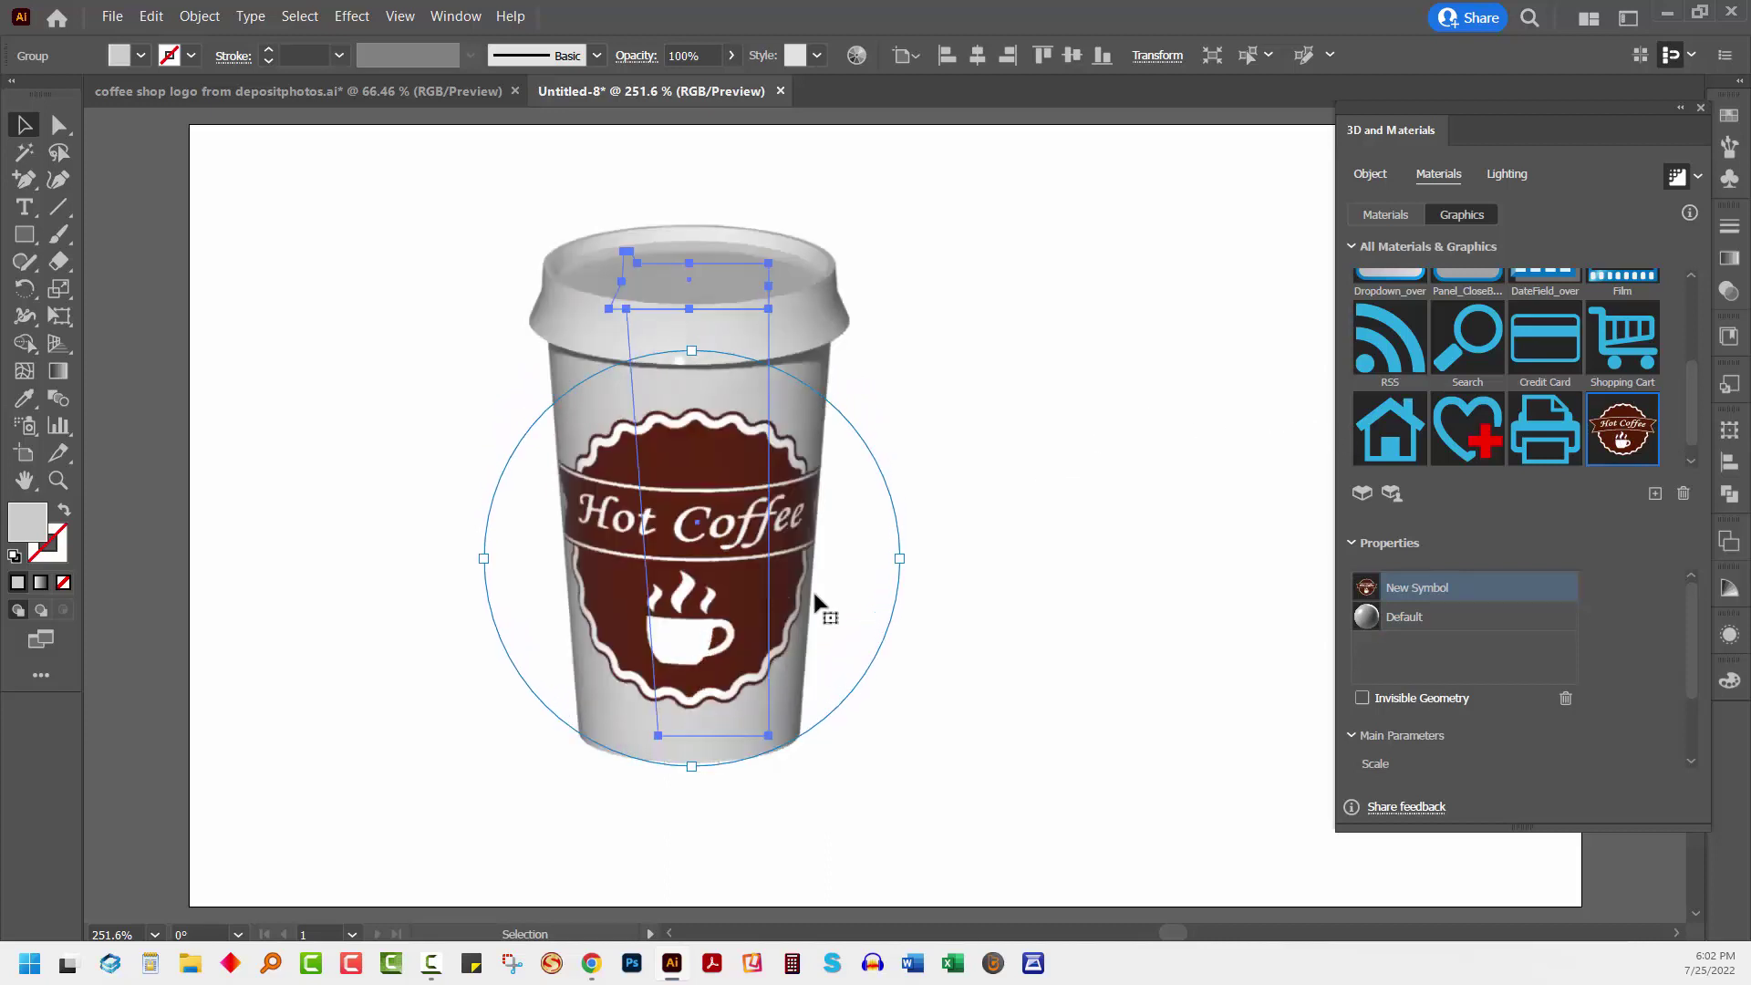
click(1501, 647)
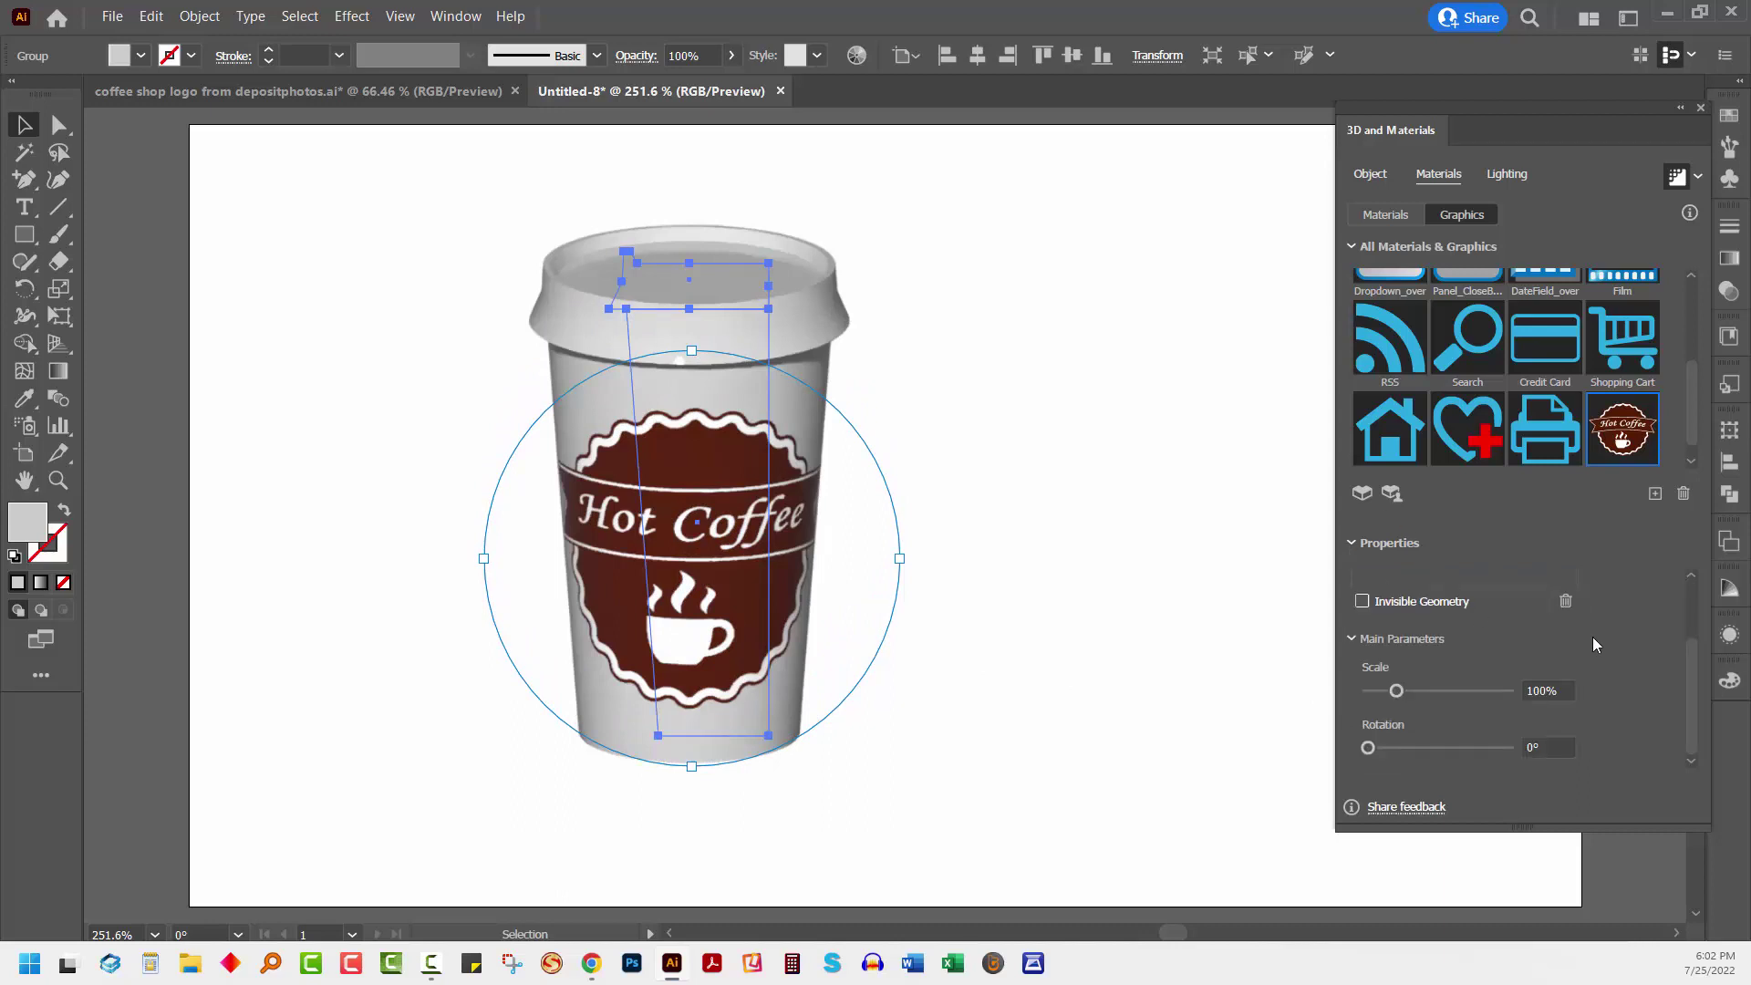
click(1518, 590)
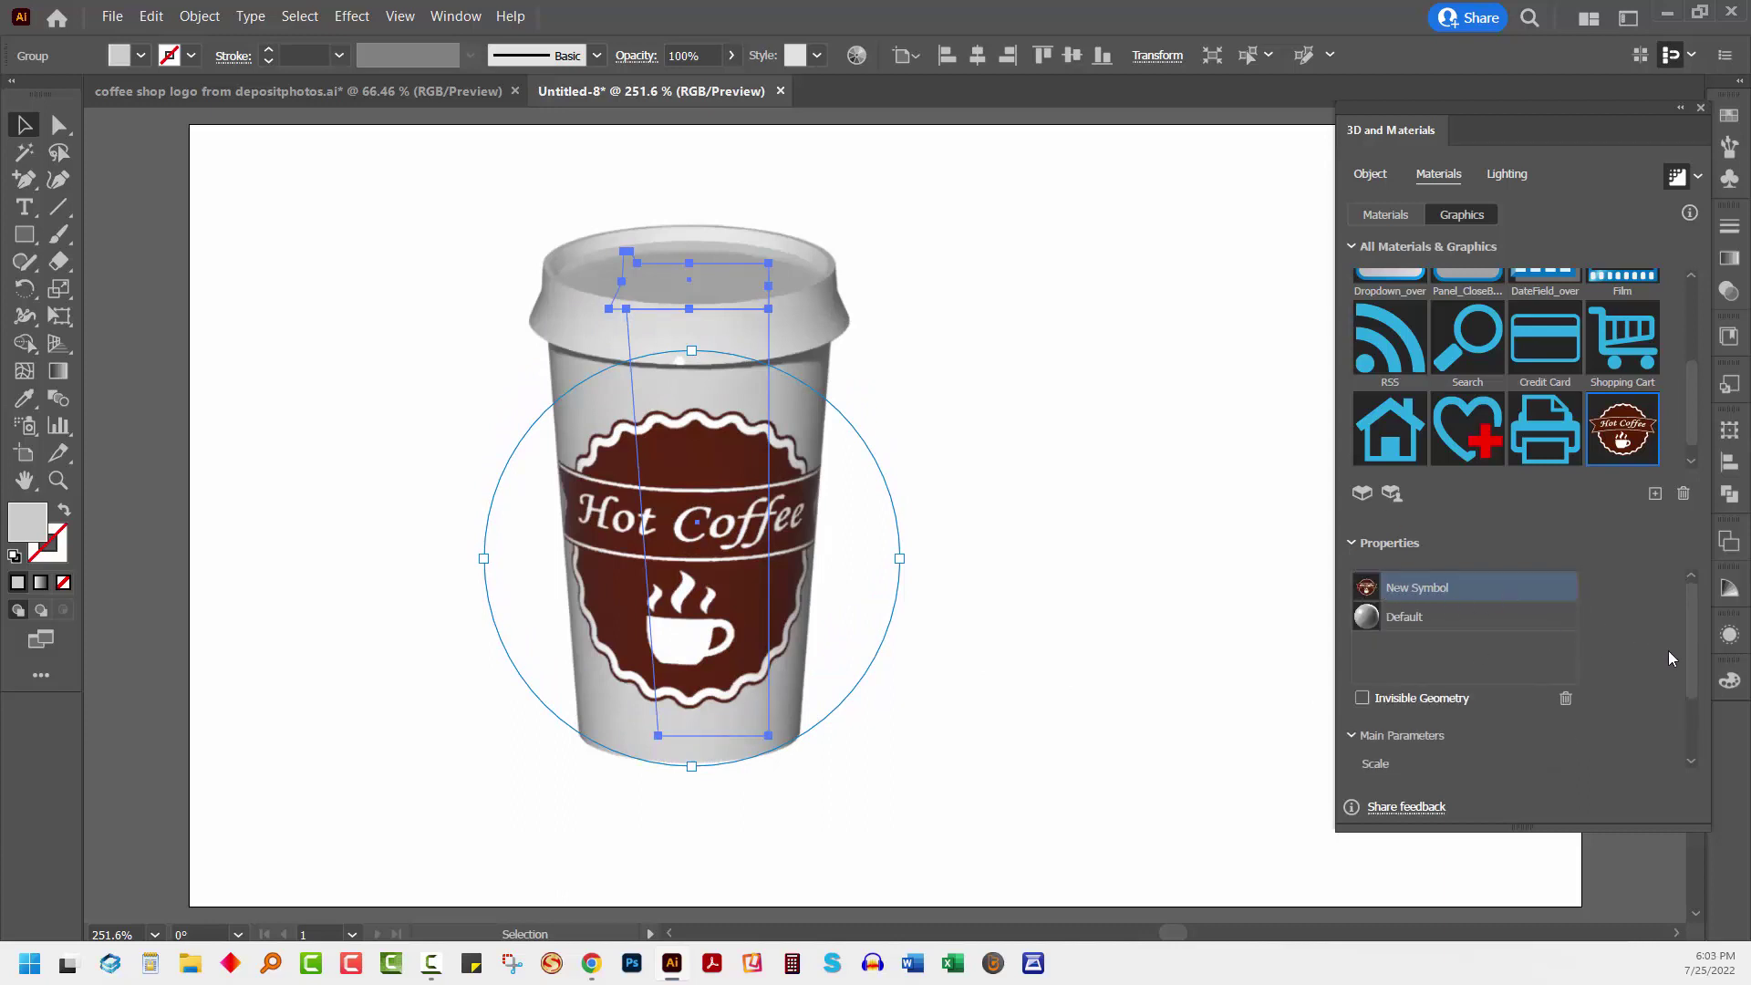
drag(1401, 693, 1389, 695)
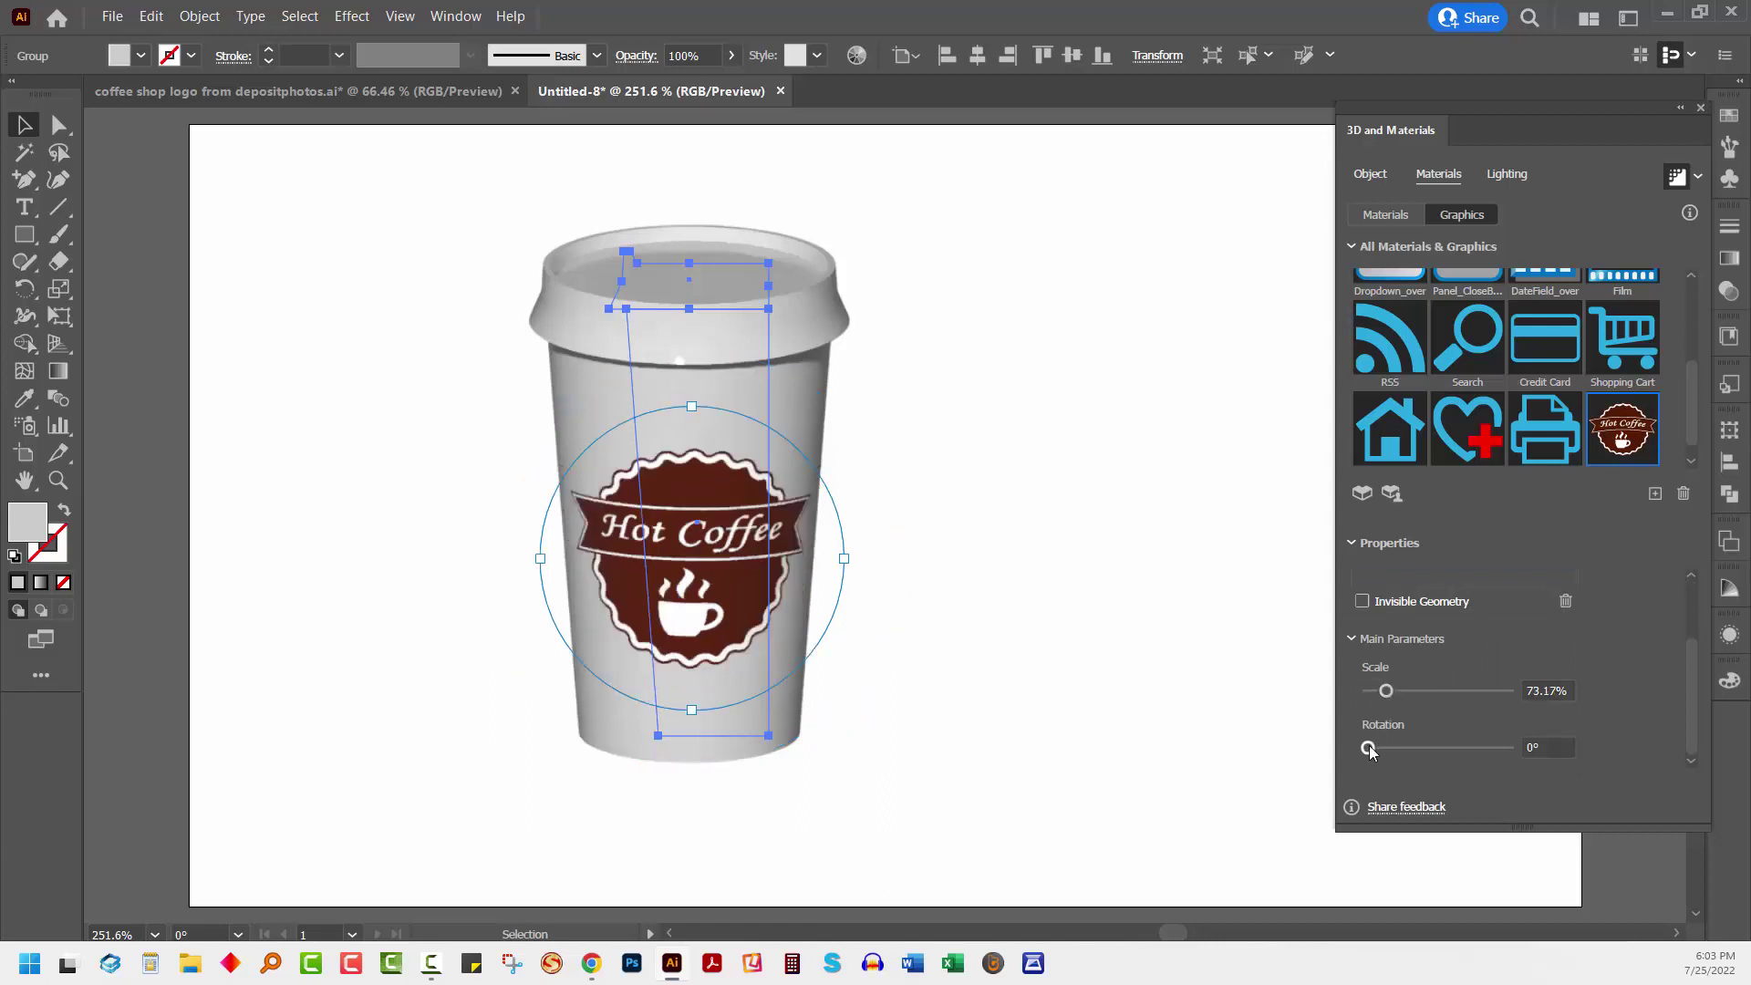
mouse_move(1370, 746)
mouse_down()
mouse_move(1400, 746)
mouse_move(1366, 755)
mouse_up()
drag(1388, 694, 1396, 693)
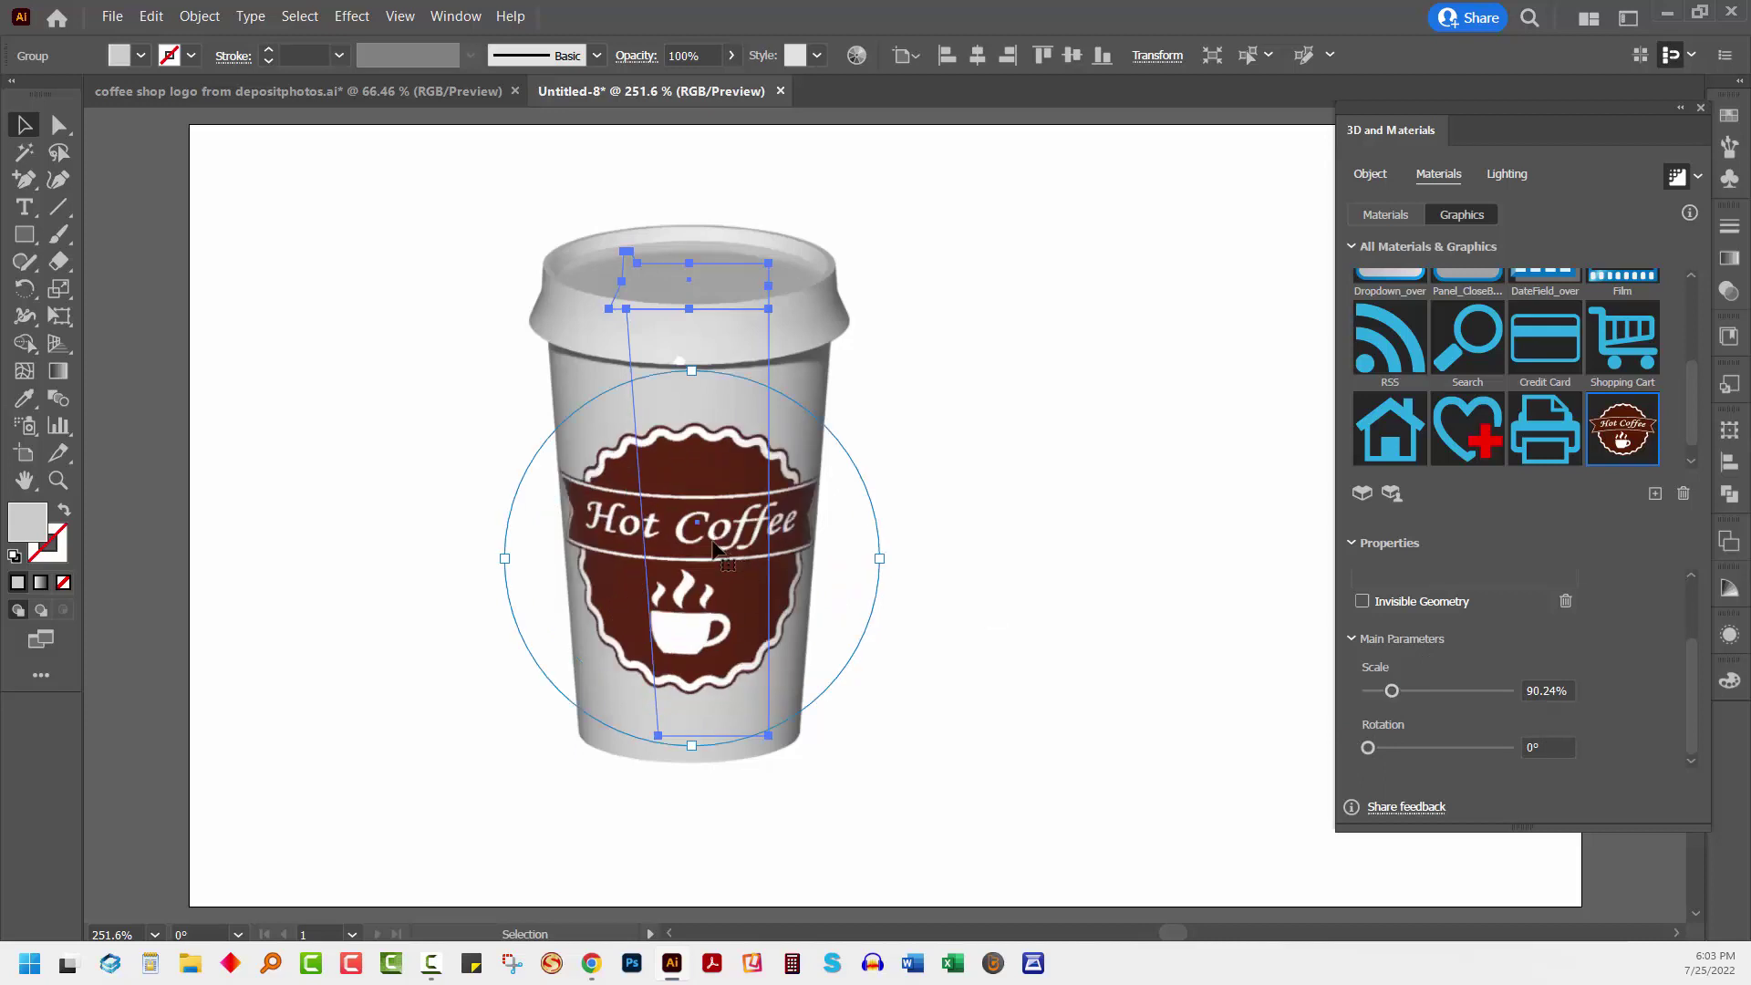
drag(688, 544, 686, 516)
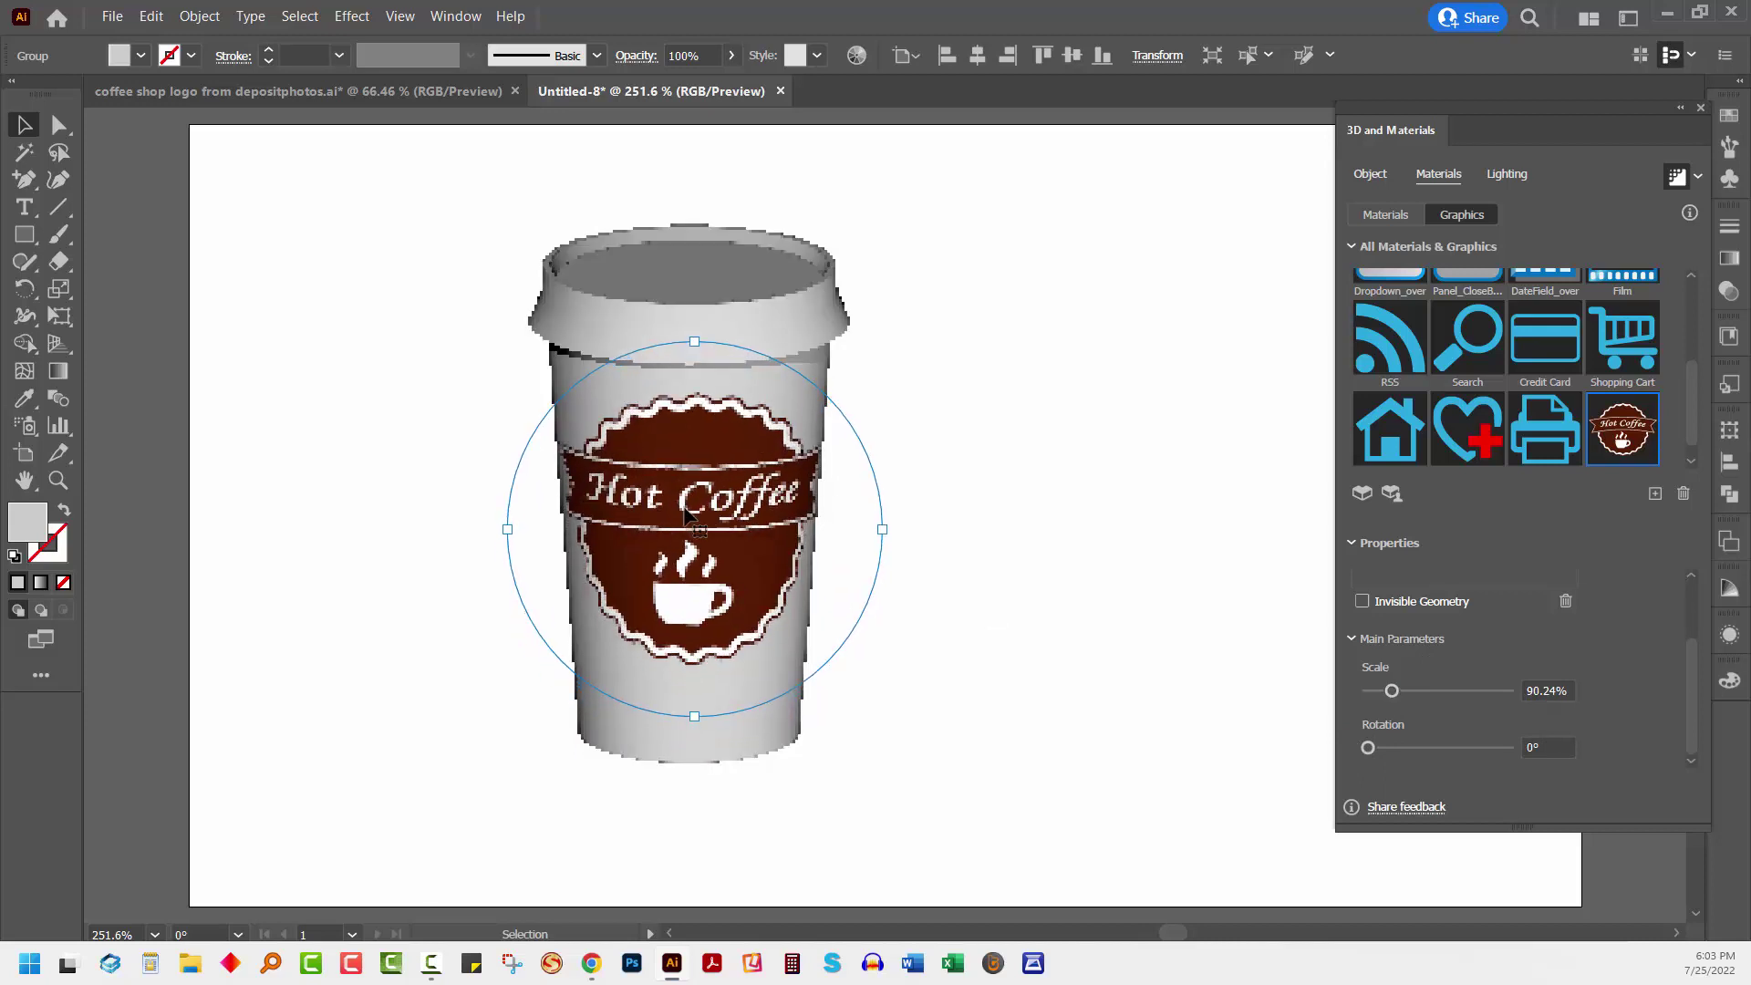
click(1031, 675)
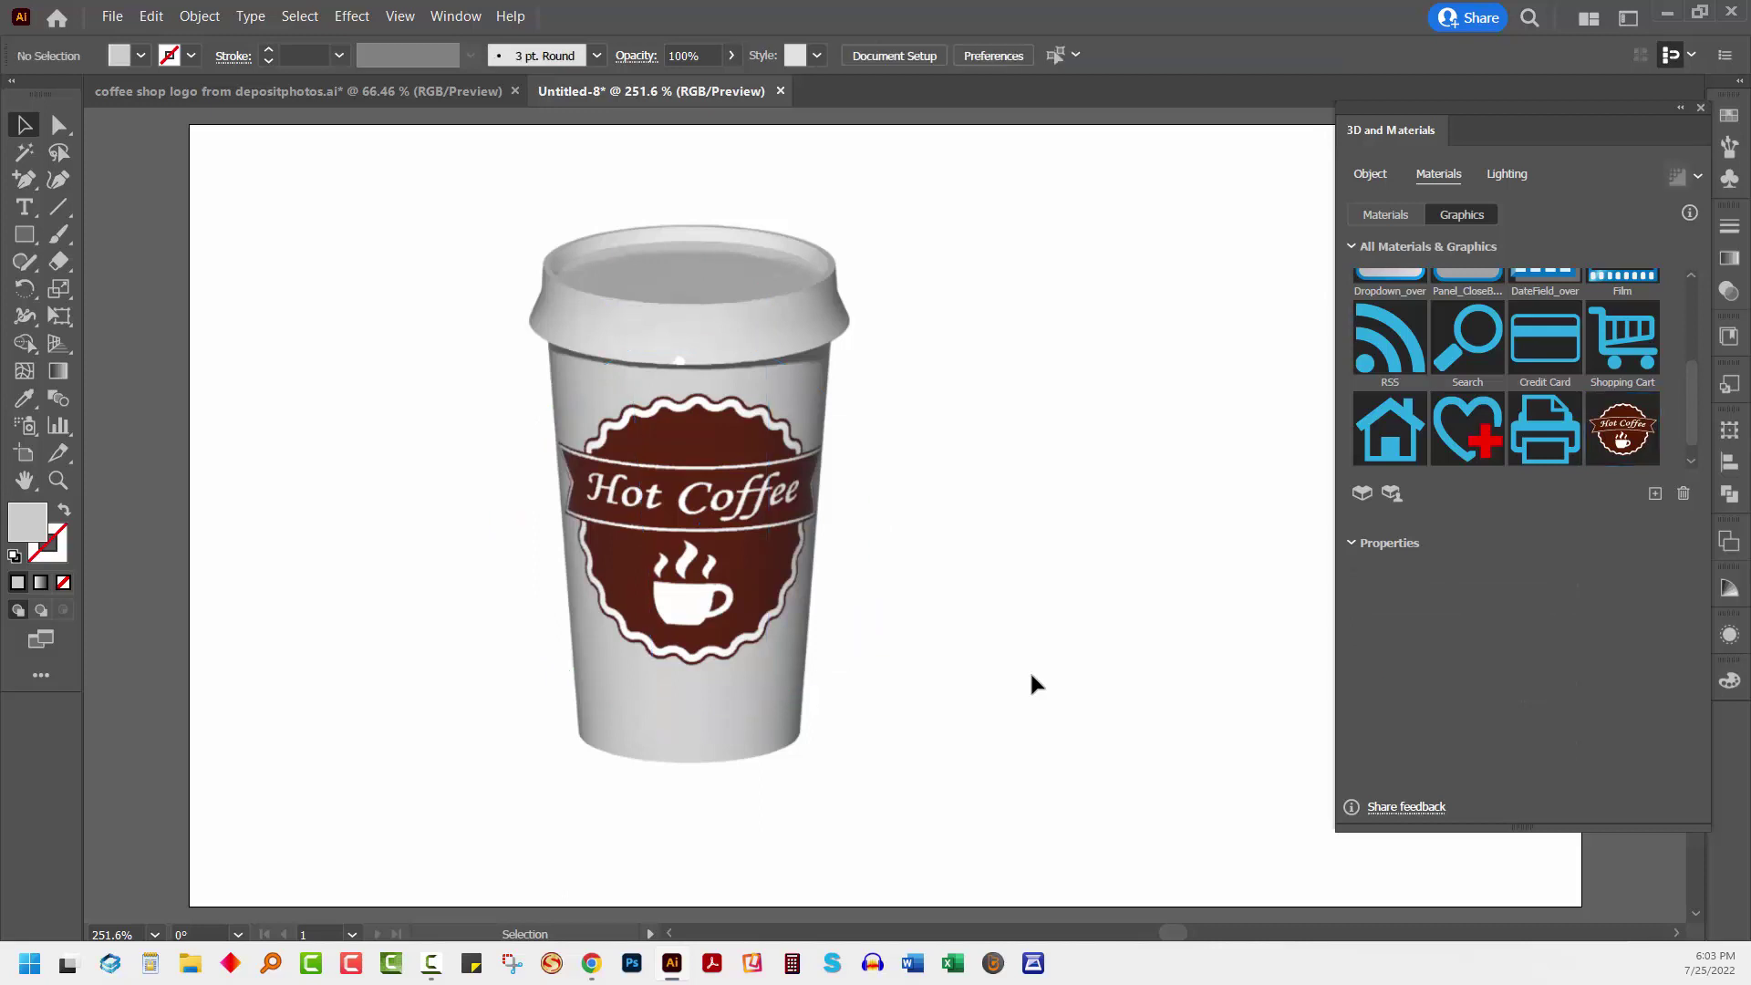
Select the cup and turn on Lighting shadows with Position set to Below Object
drag(457, 241, 949, 820)
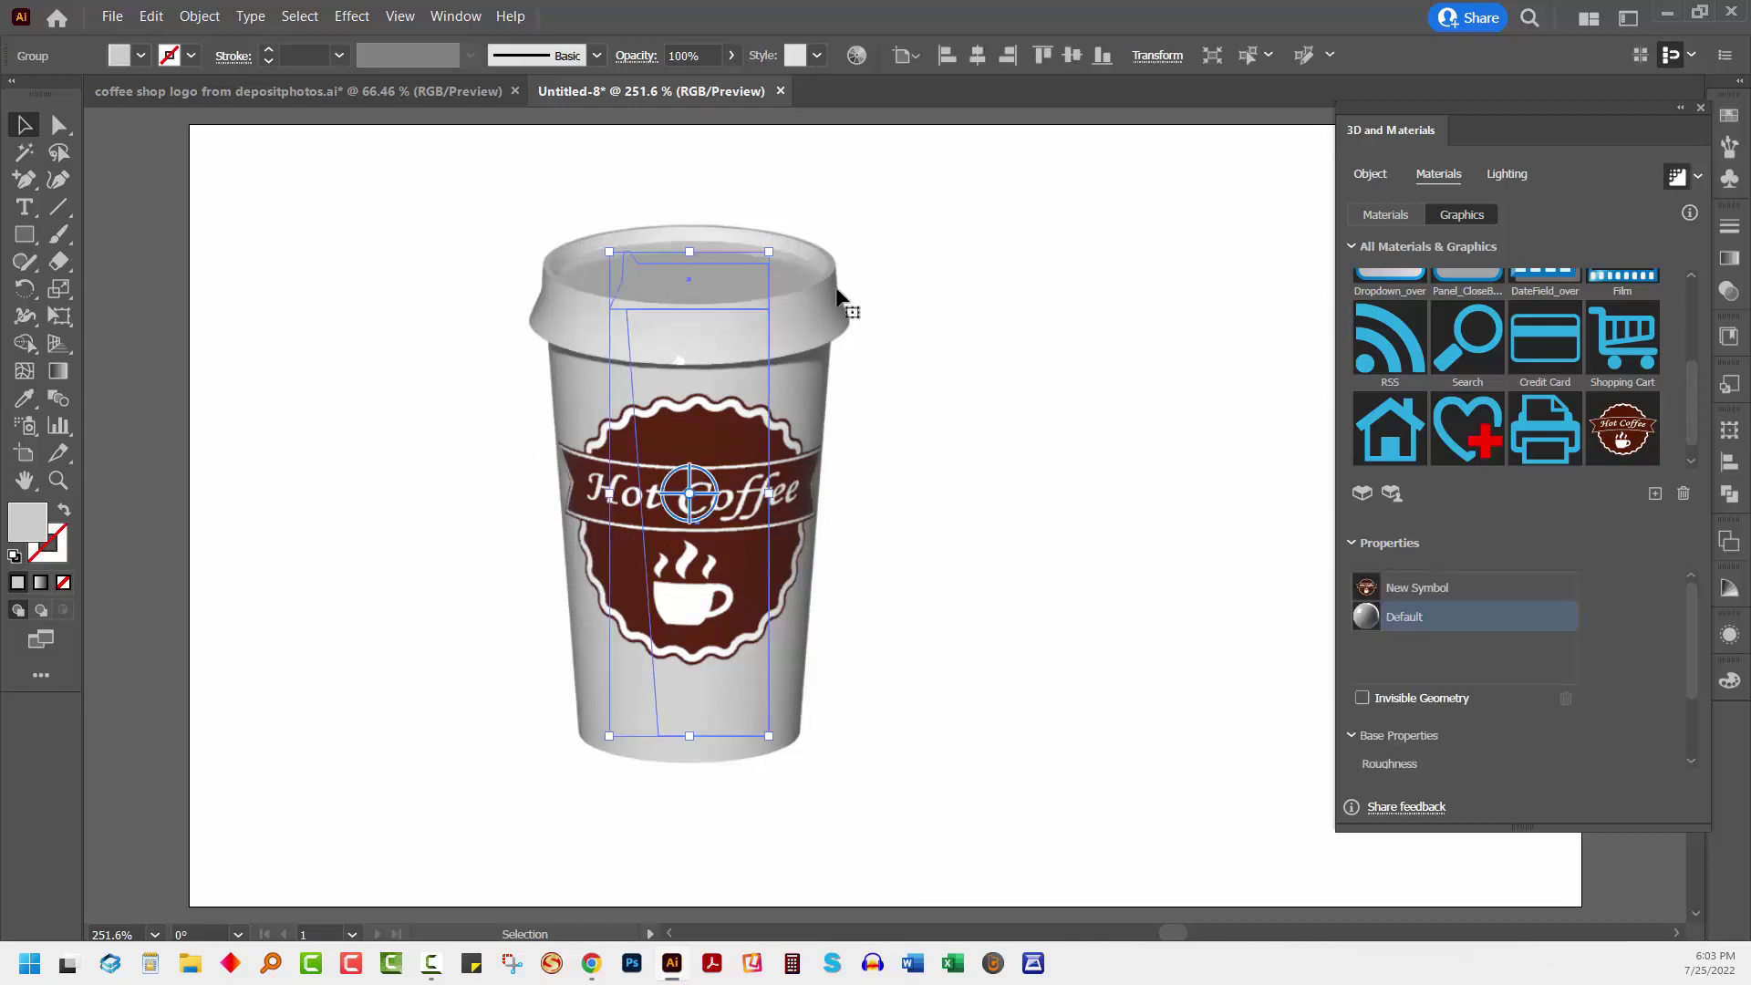
click(1507, 173)
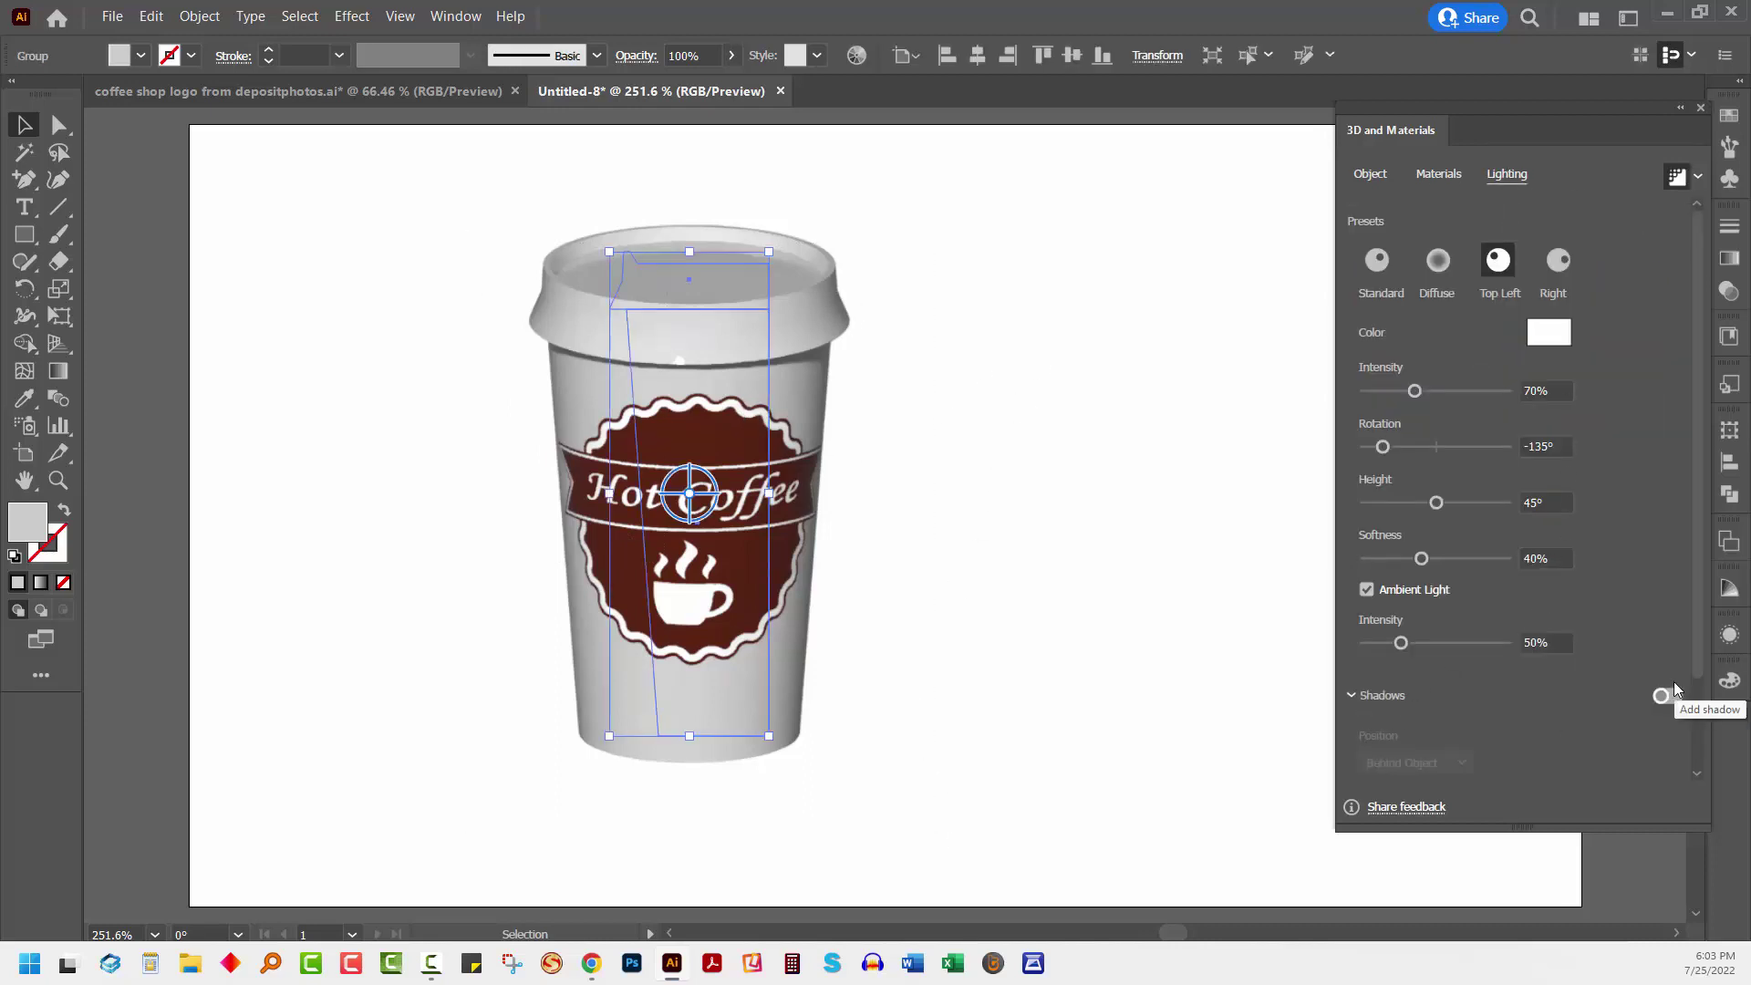
scroll(1660, 638, down, 2)
click(1678, 585)
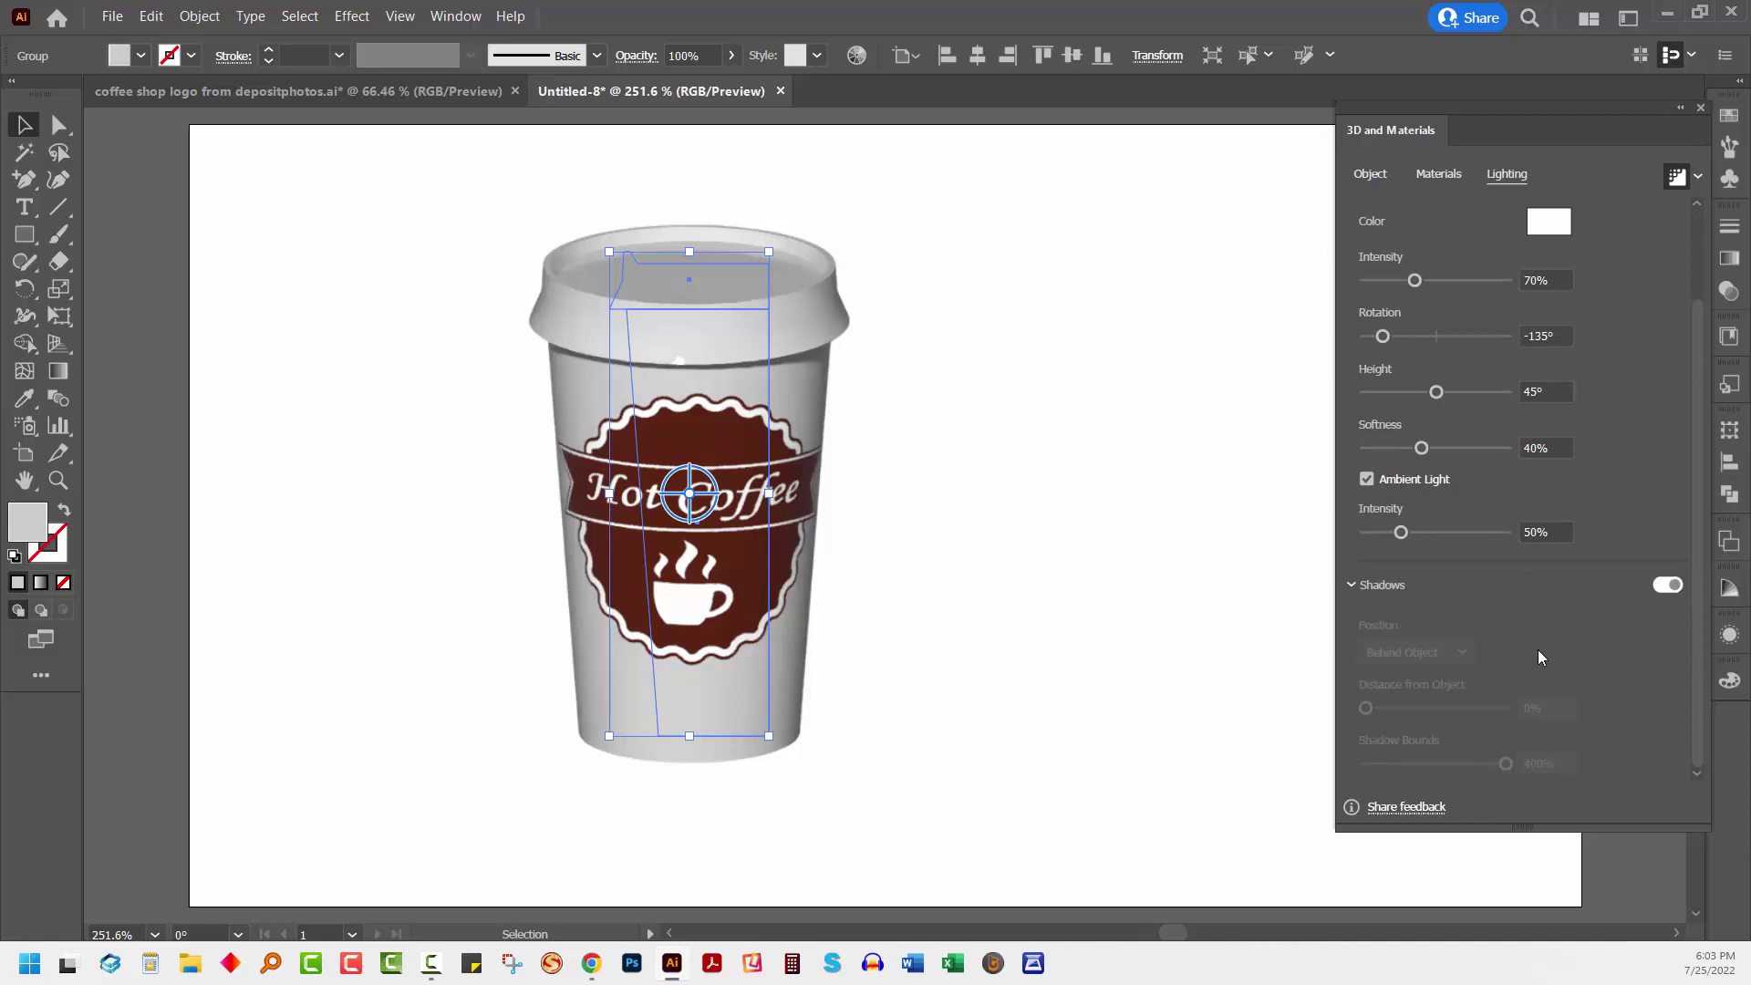
click(1428, 654)
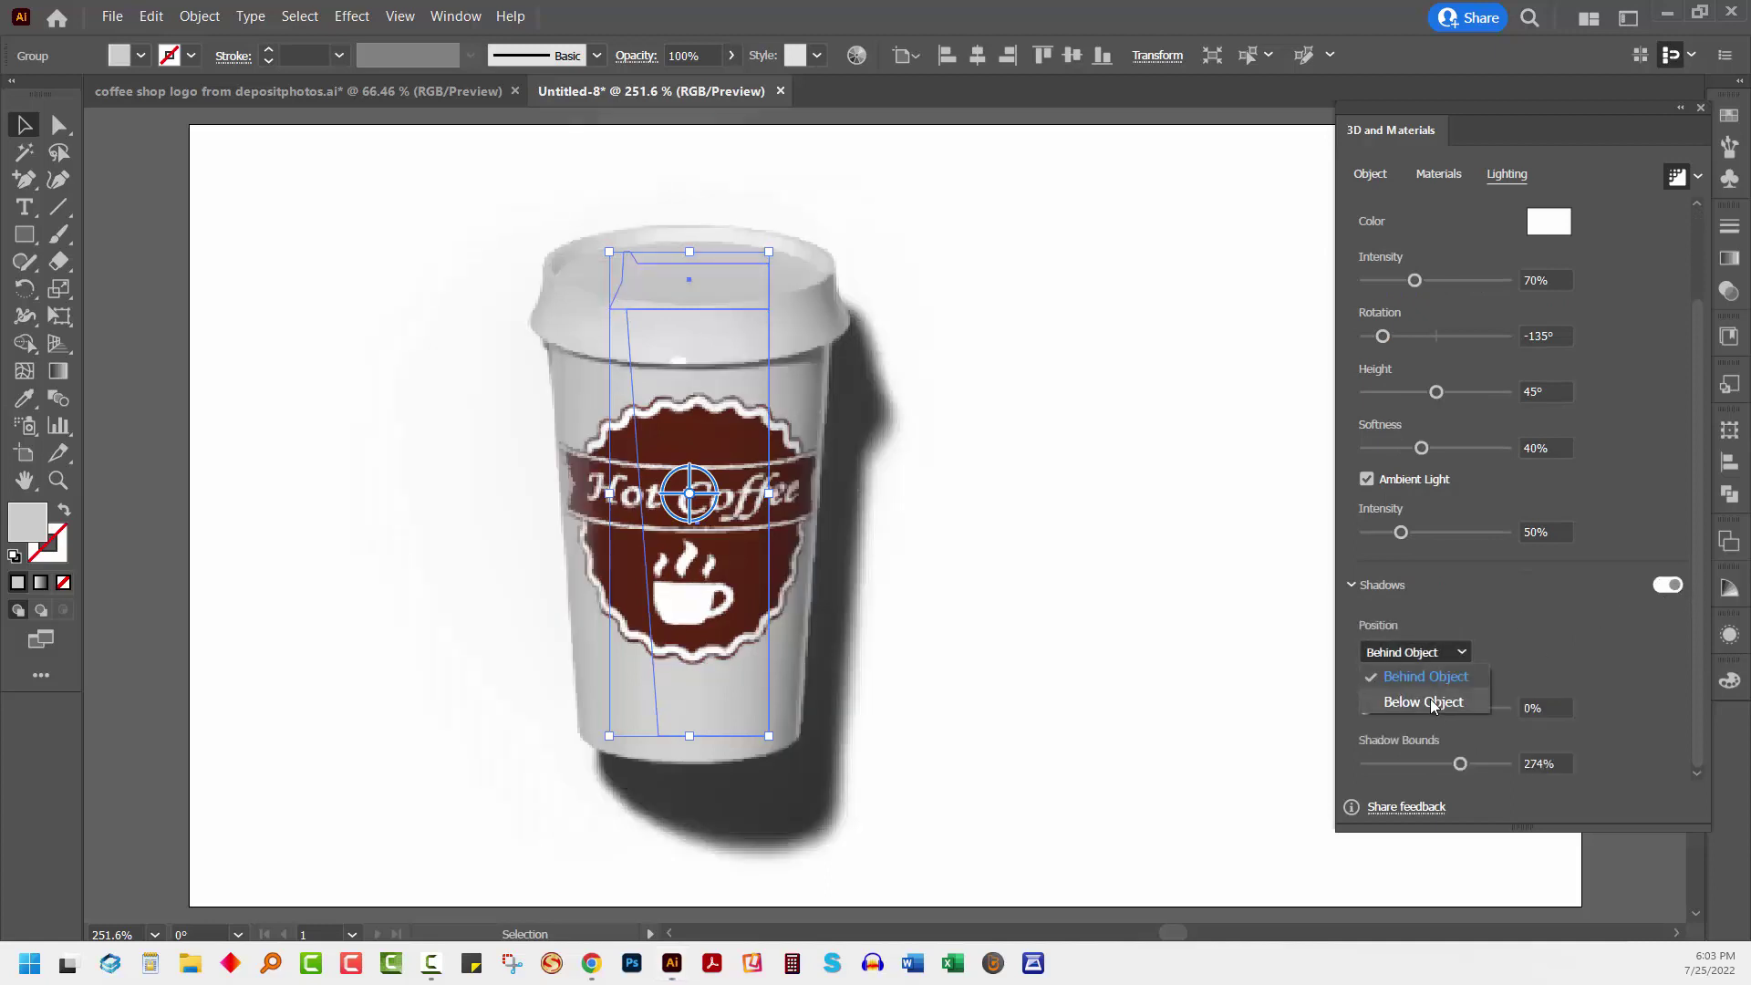
click(1430, 699)
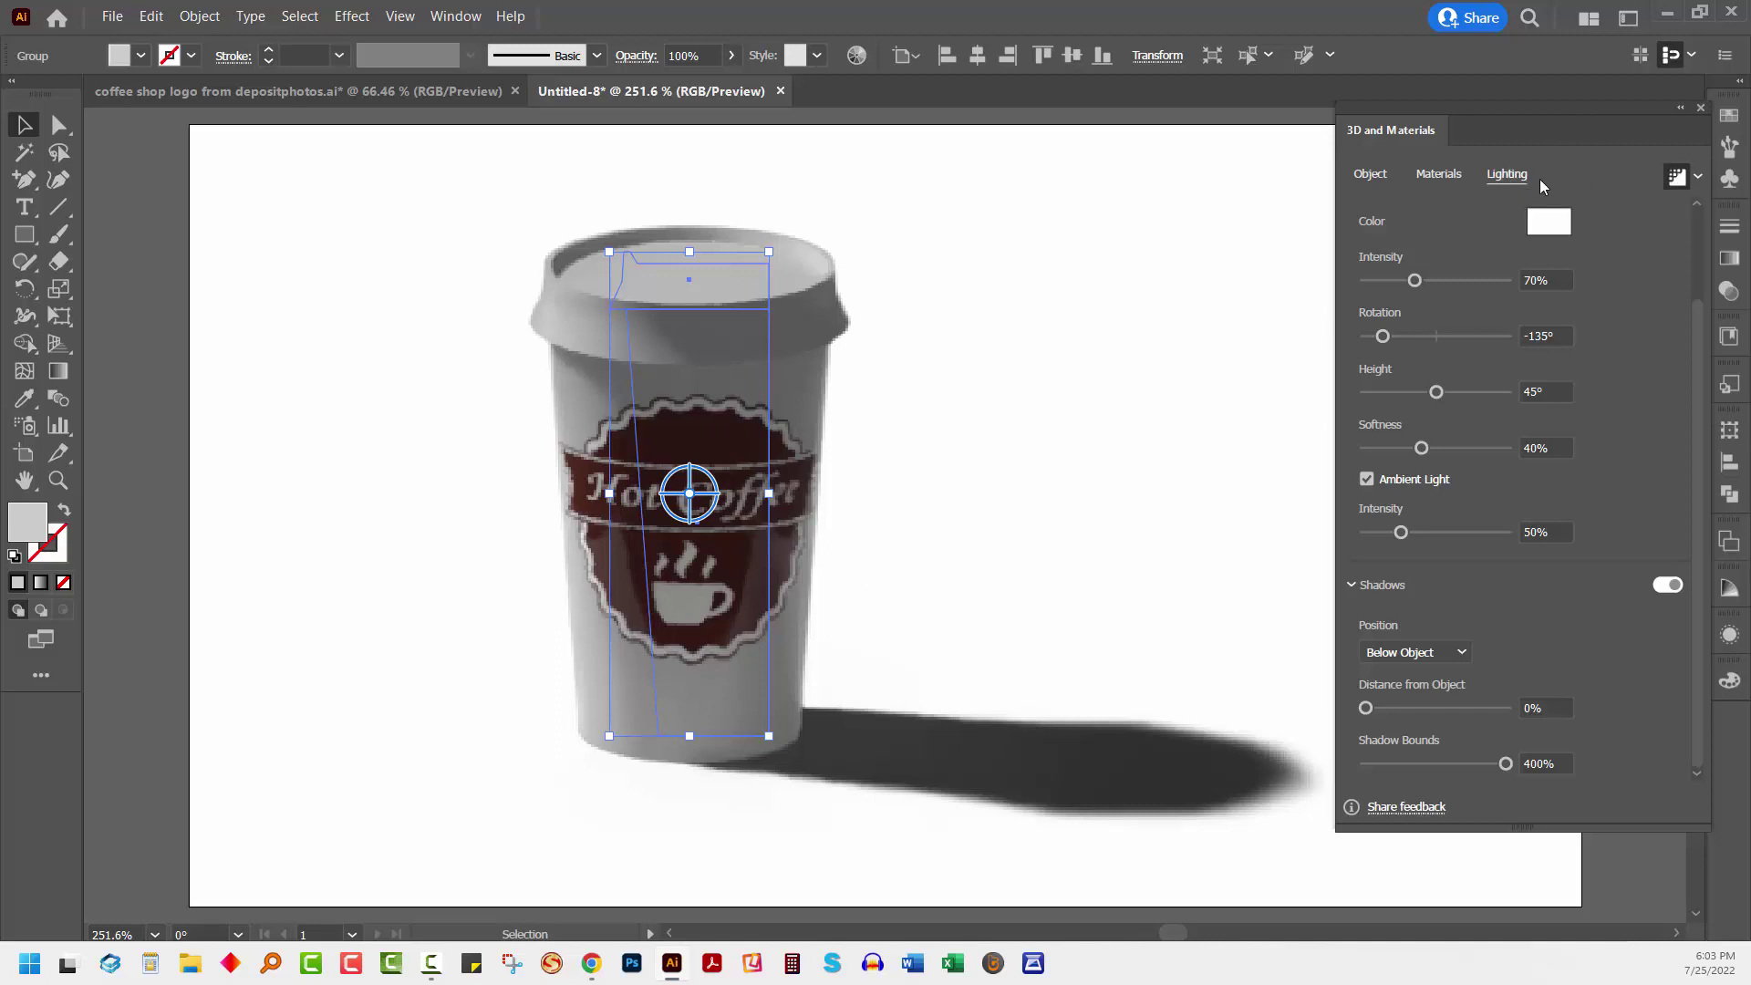
Try the Standard and Diffuse lighting presets, then return to the Top Left preset
scroll(1688, 283, up, 2)
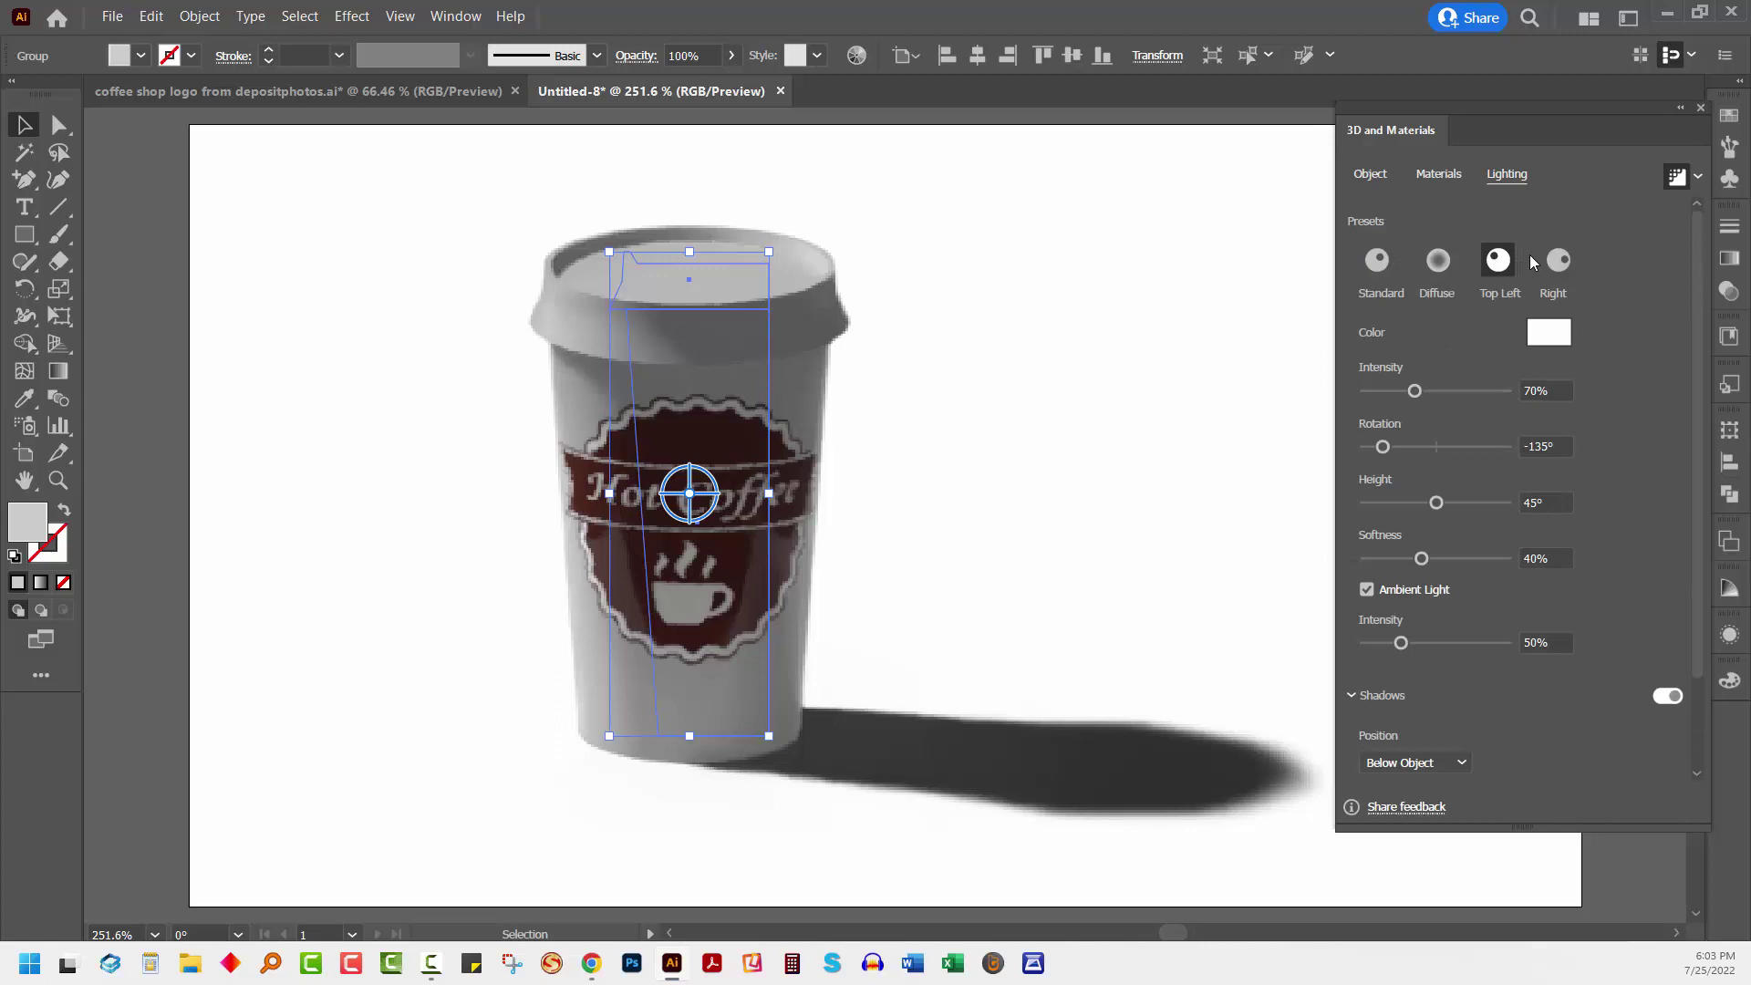
click(1389, 263)
click(1439, 262)
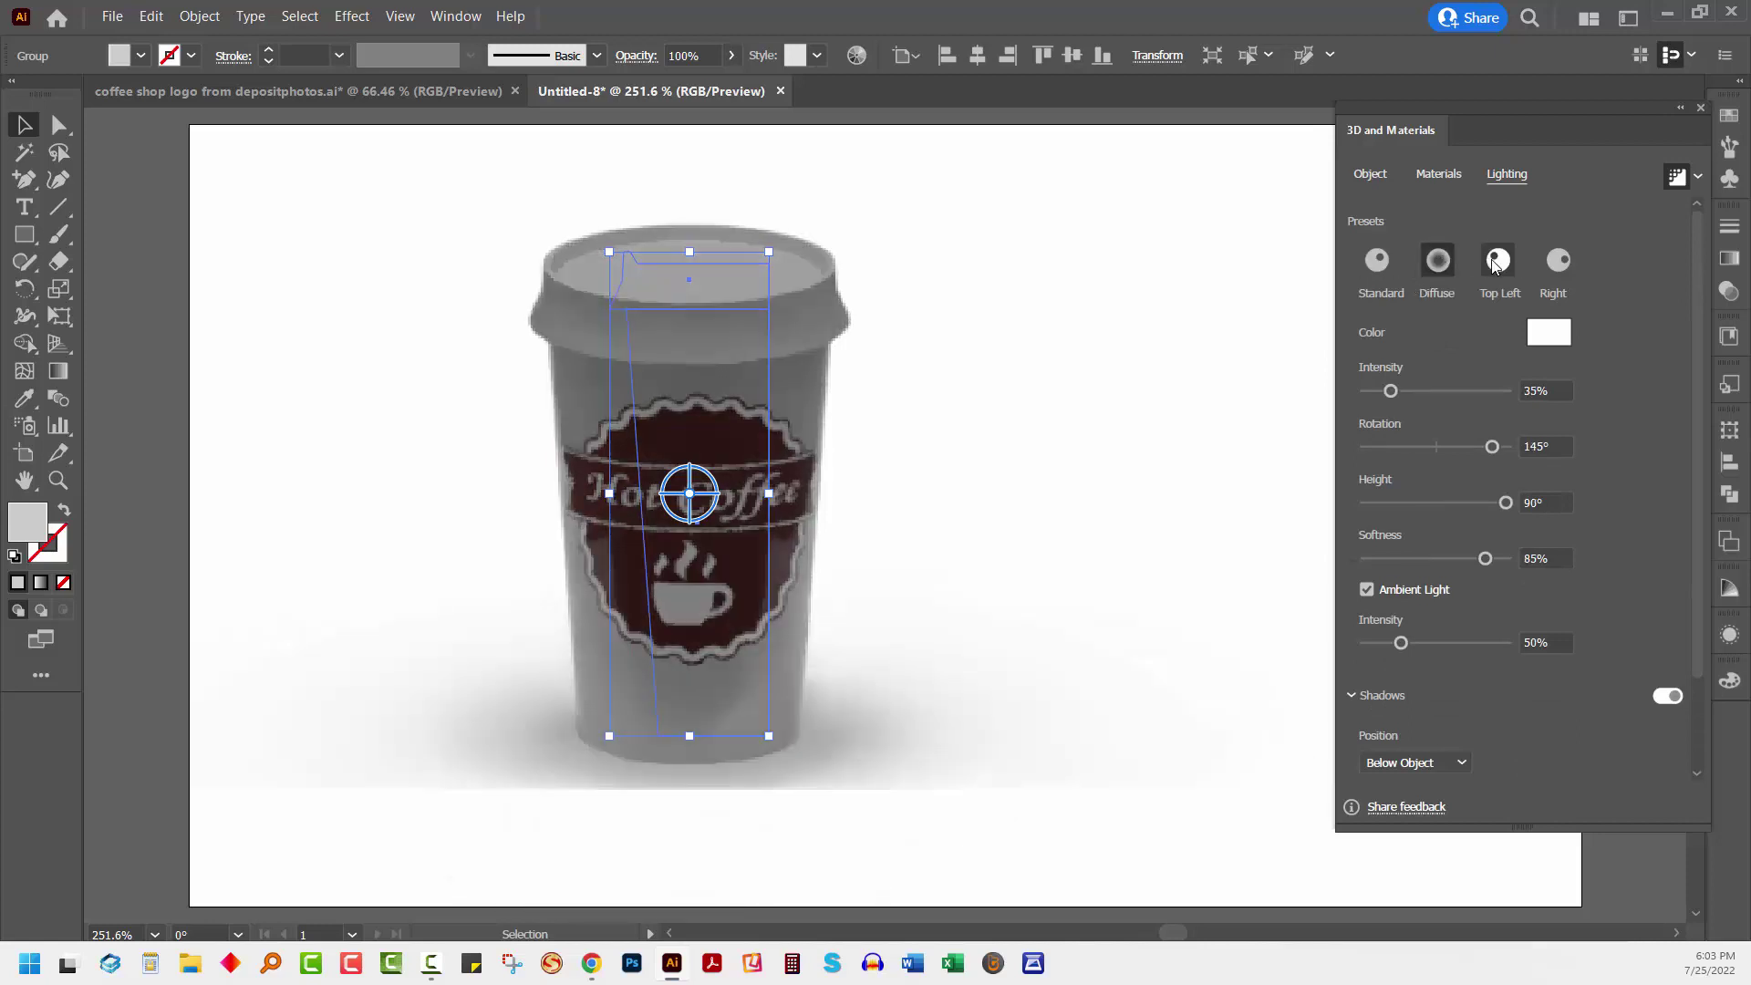
click(1498, 262)
Set light Intensity 92%, Height 49°, Rotation -112°, Softness 69% and Ambient Intensity 111%
drag(1416, 391, 1432, 392)
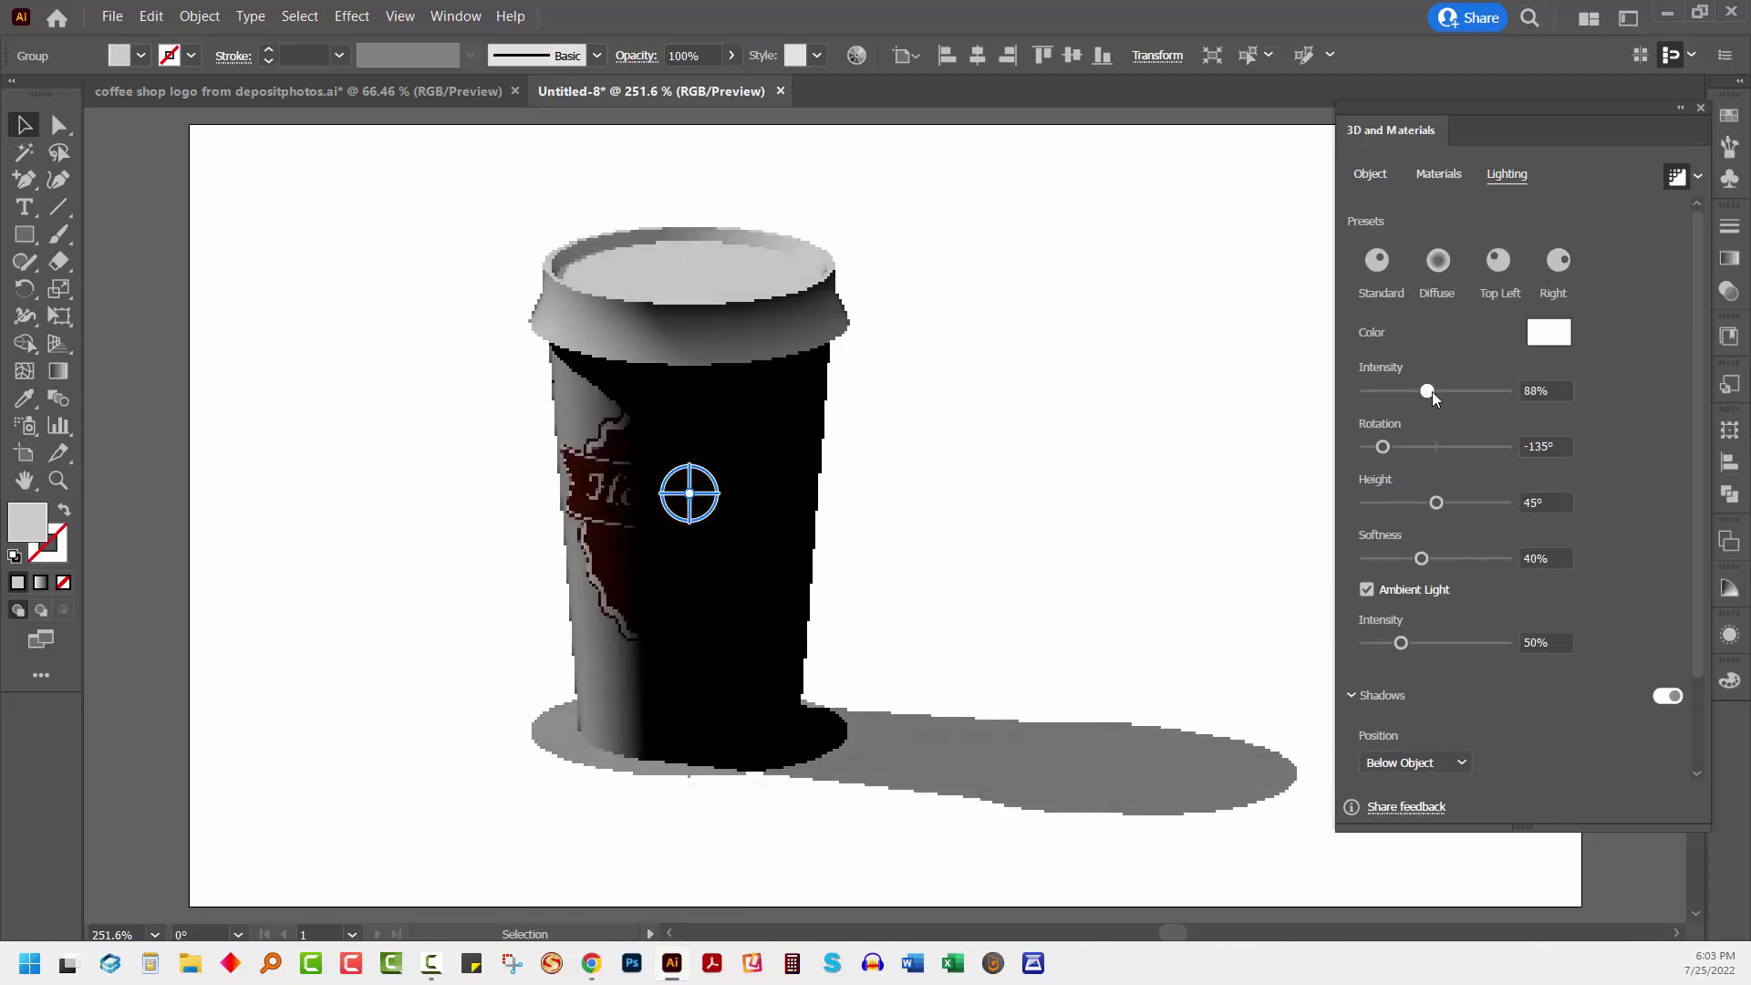
drag(1439, 504, 1442, 503)
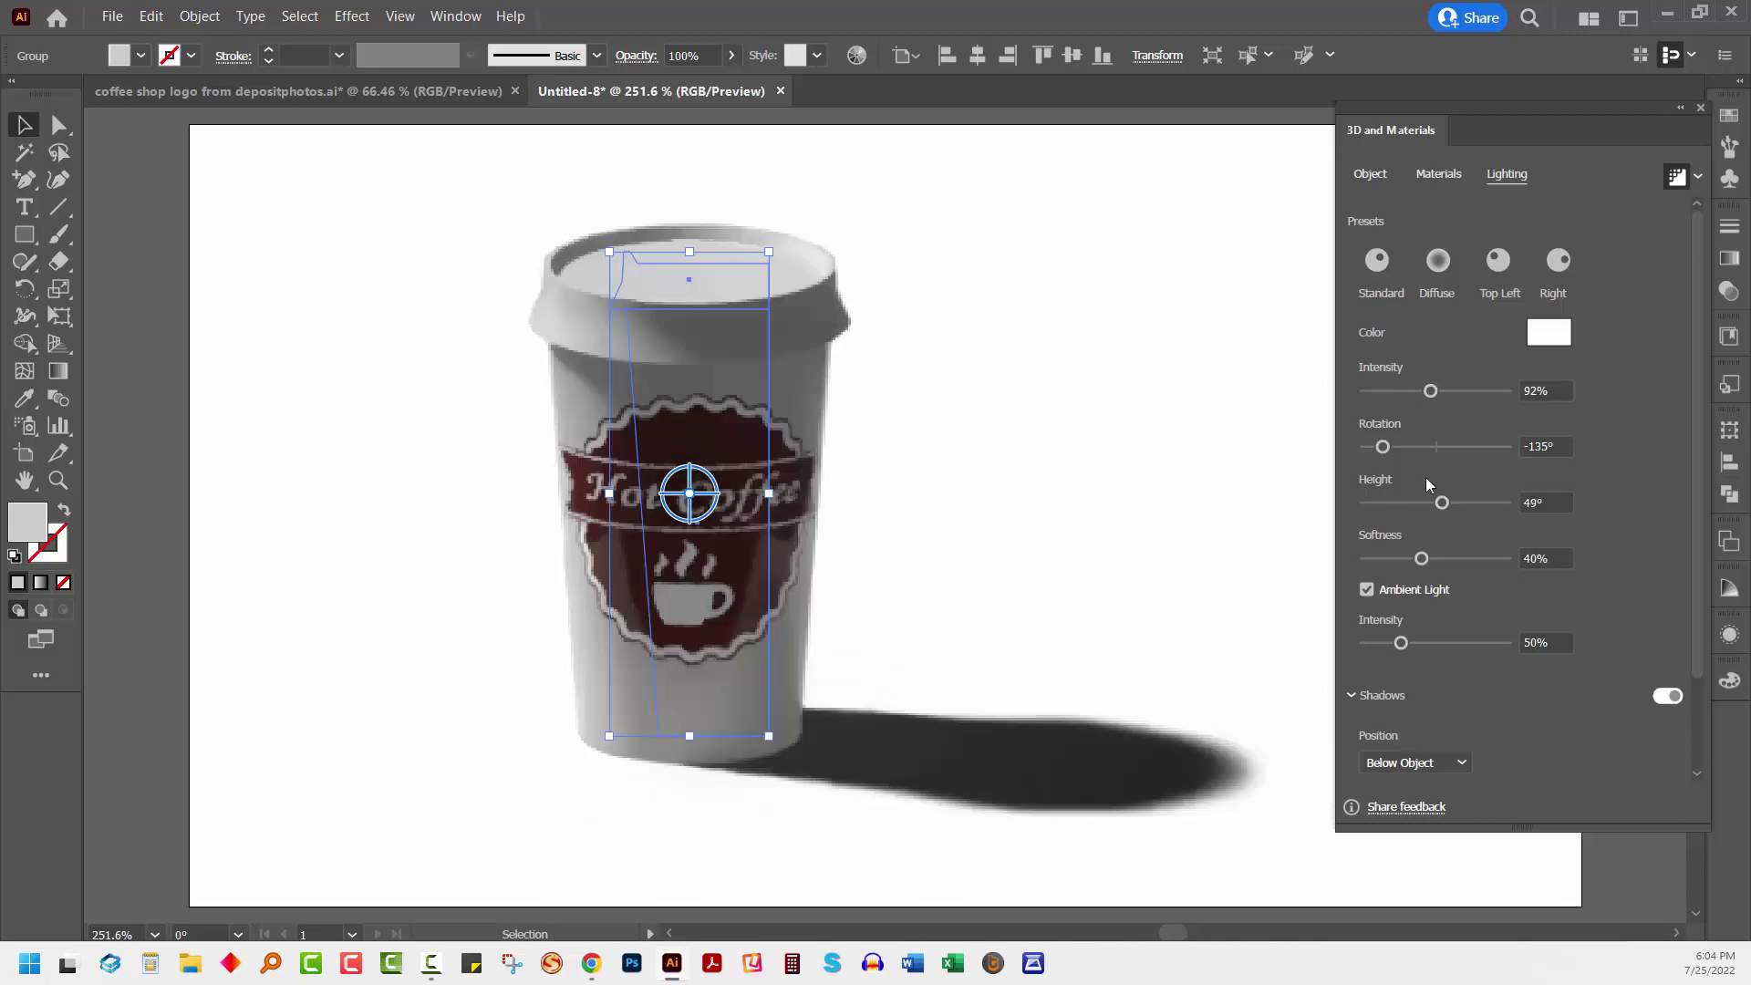
mouse_move(1383, 447)
mouse_down()
mouse_move(1419, 455)
mouse_move(1392, 447)
mouse_up()
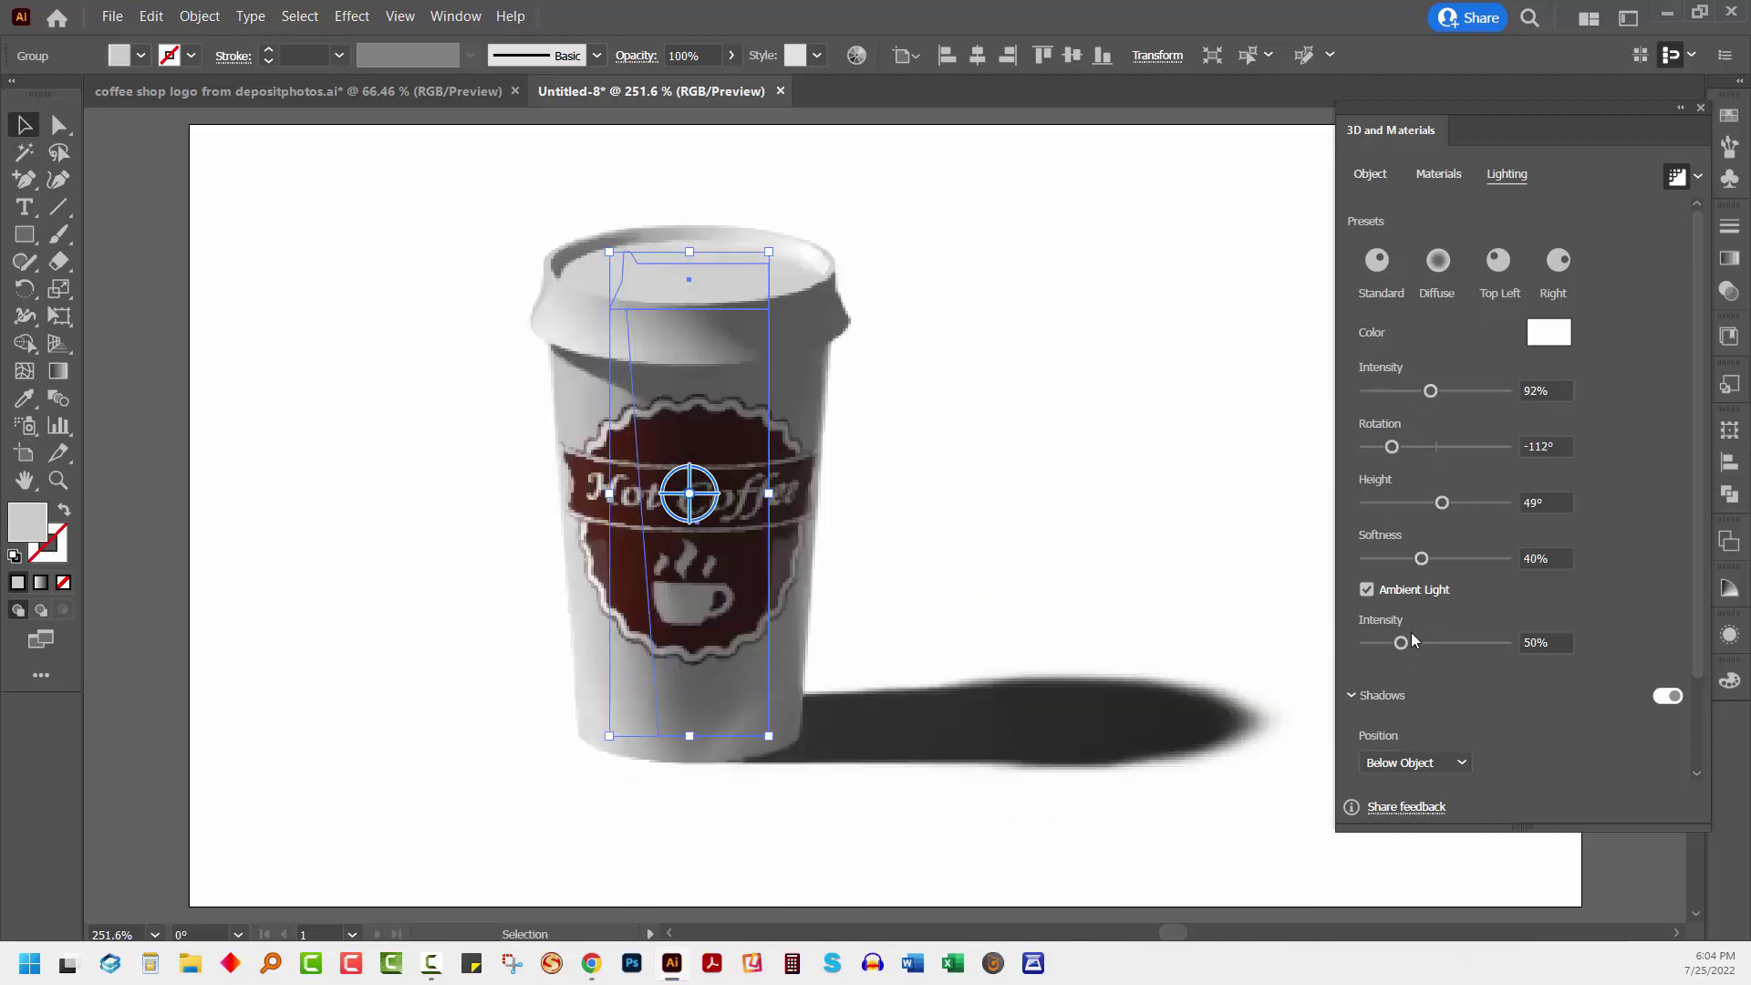
drag(1401, 643, 1443, 643)
drag(1423, 559, 1462, 558)
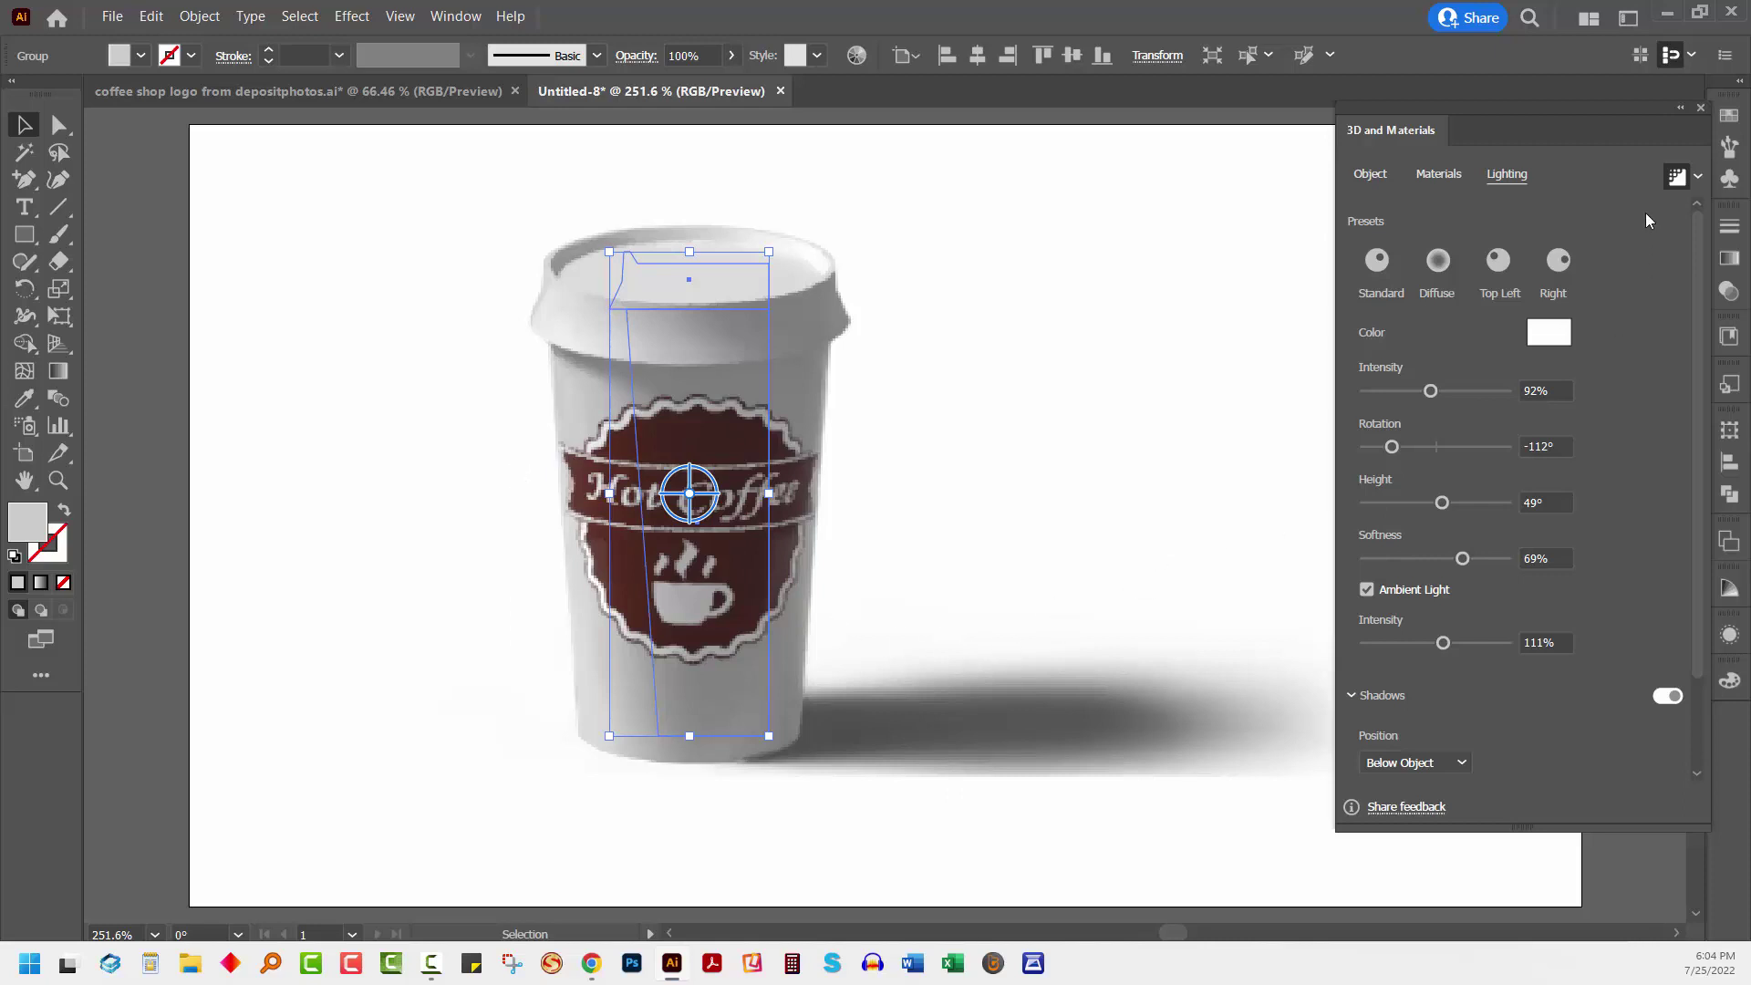
Render the cup with High-quality ray tracing at High (300 ppi) raster resolution, then deselect it
click(1698, 179)
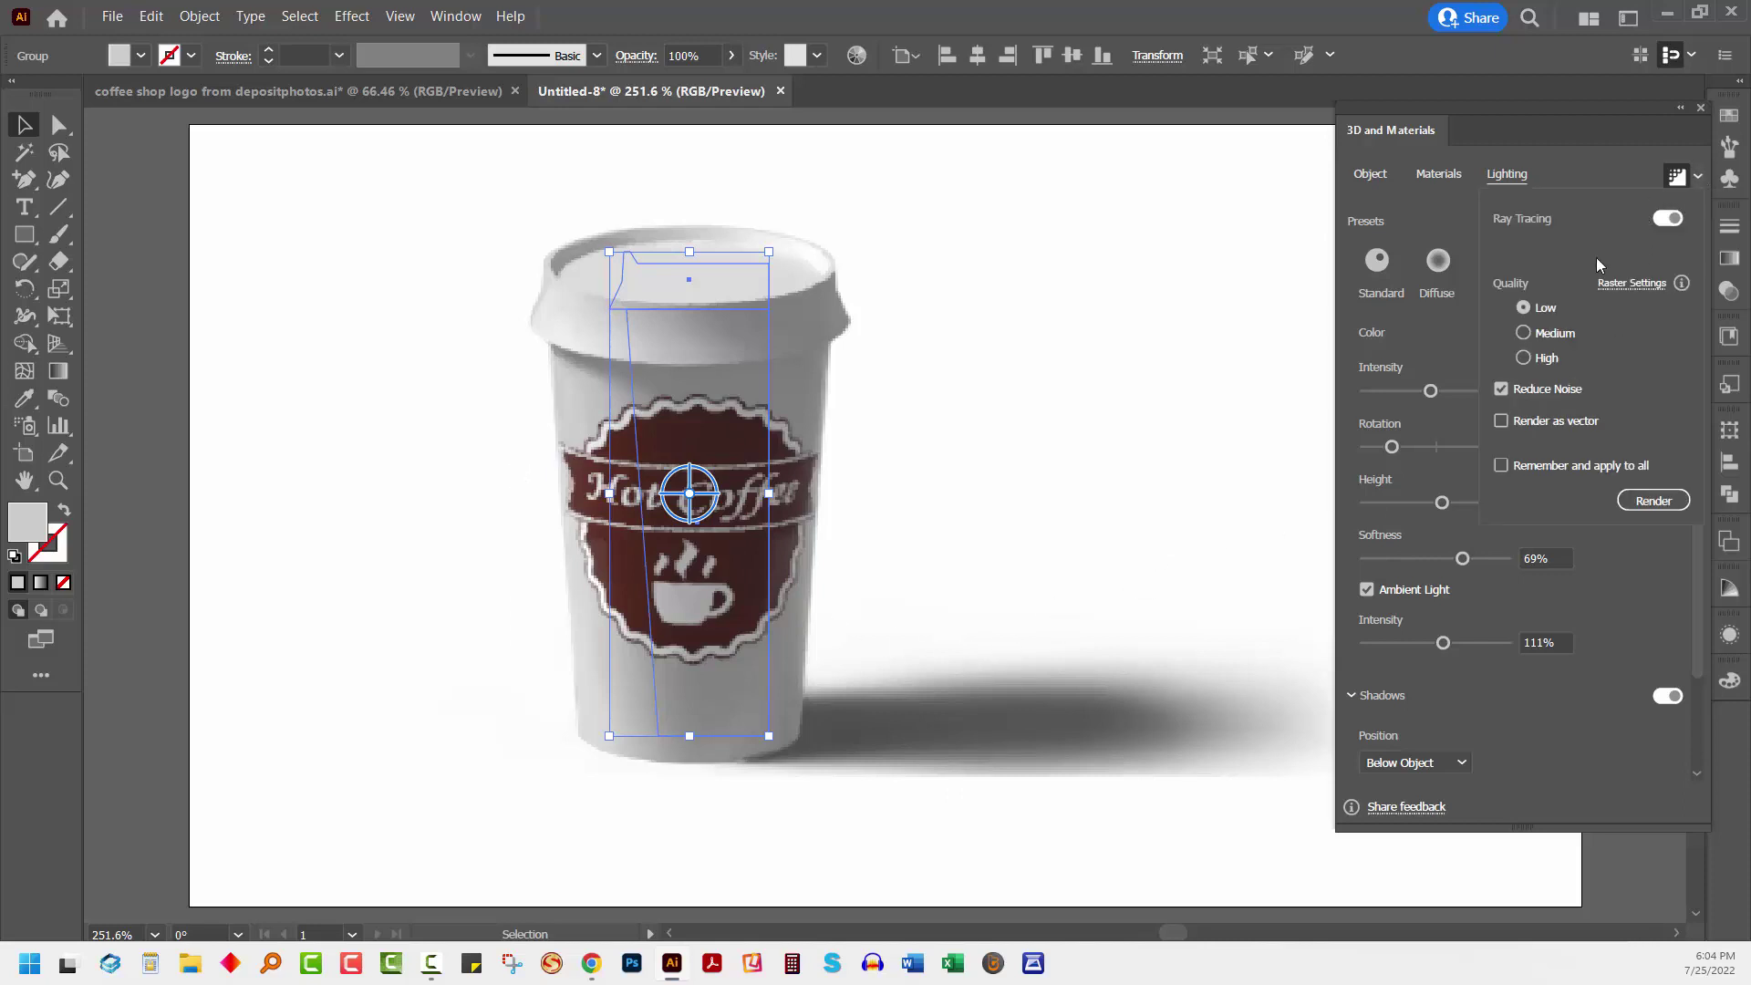
click(1525, 359)
click(1630, 283)
click(921, 292)
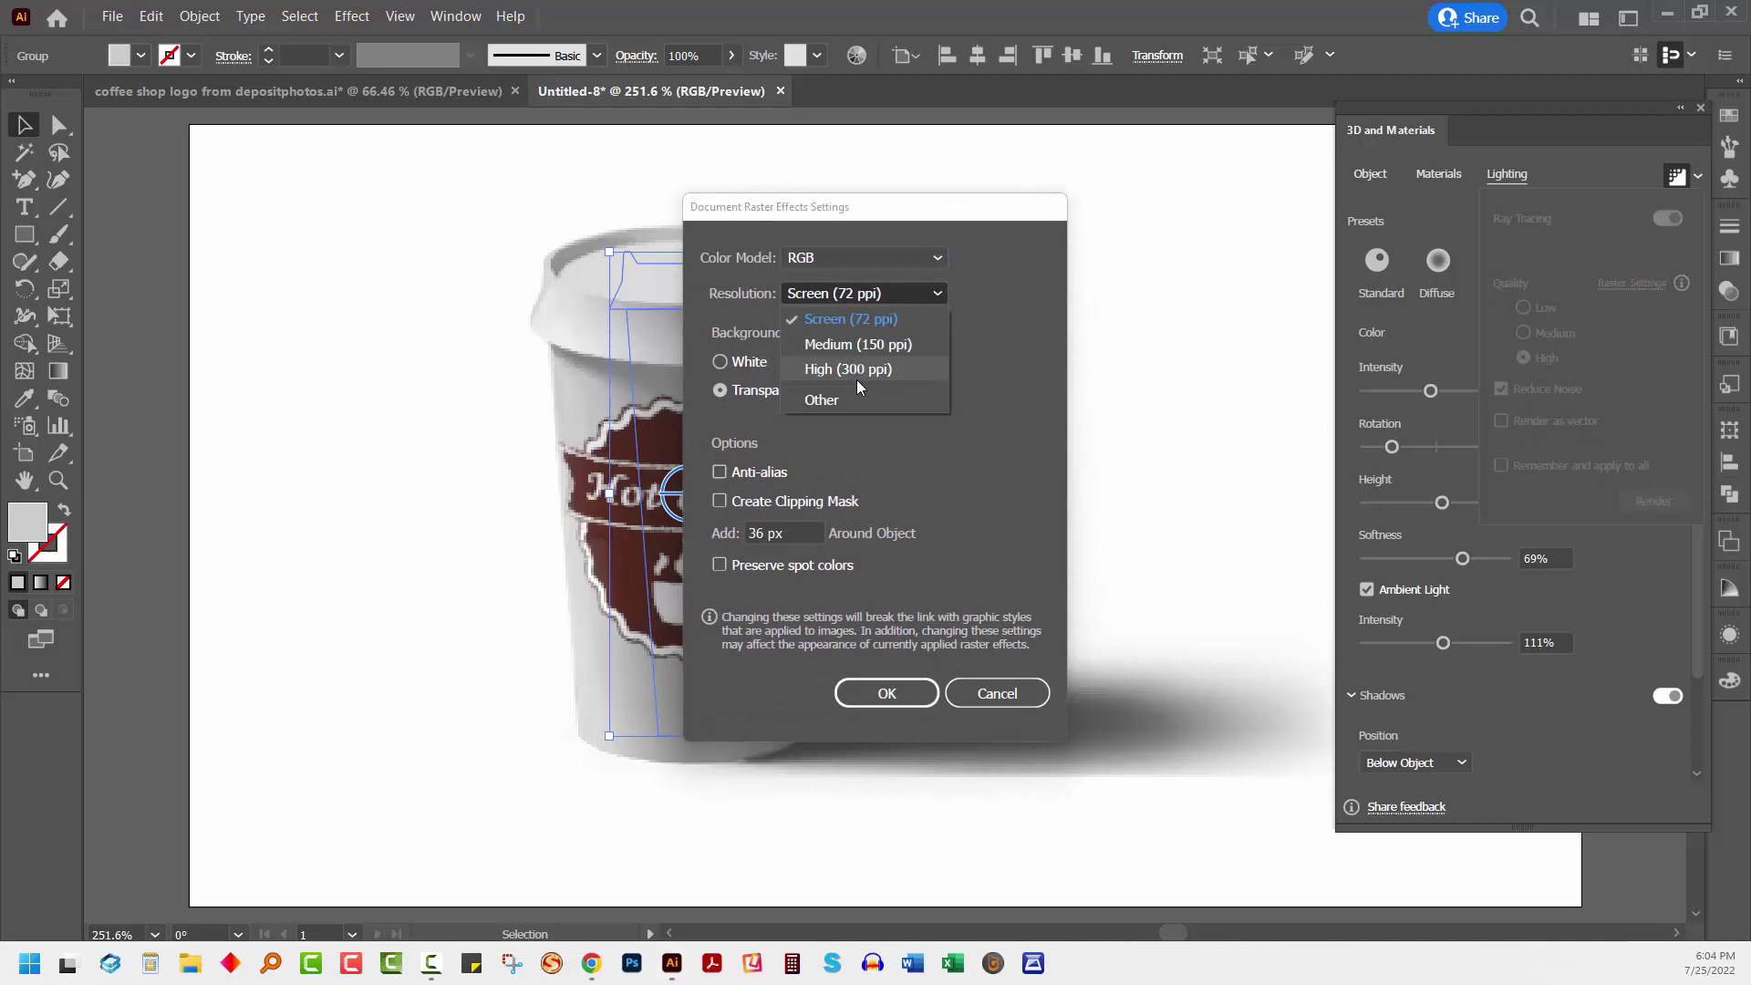
click(852, 369)
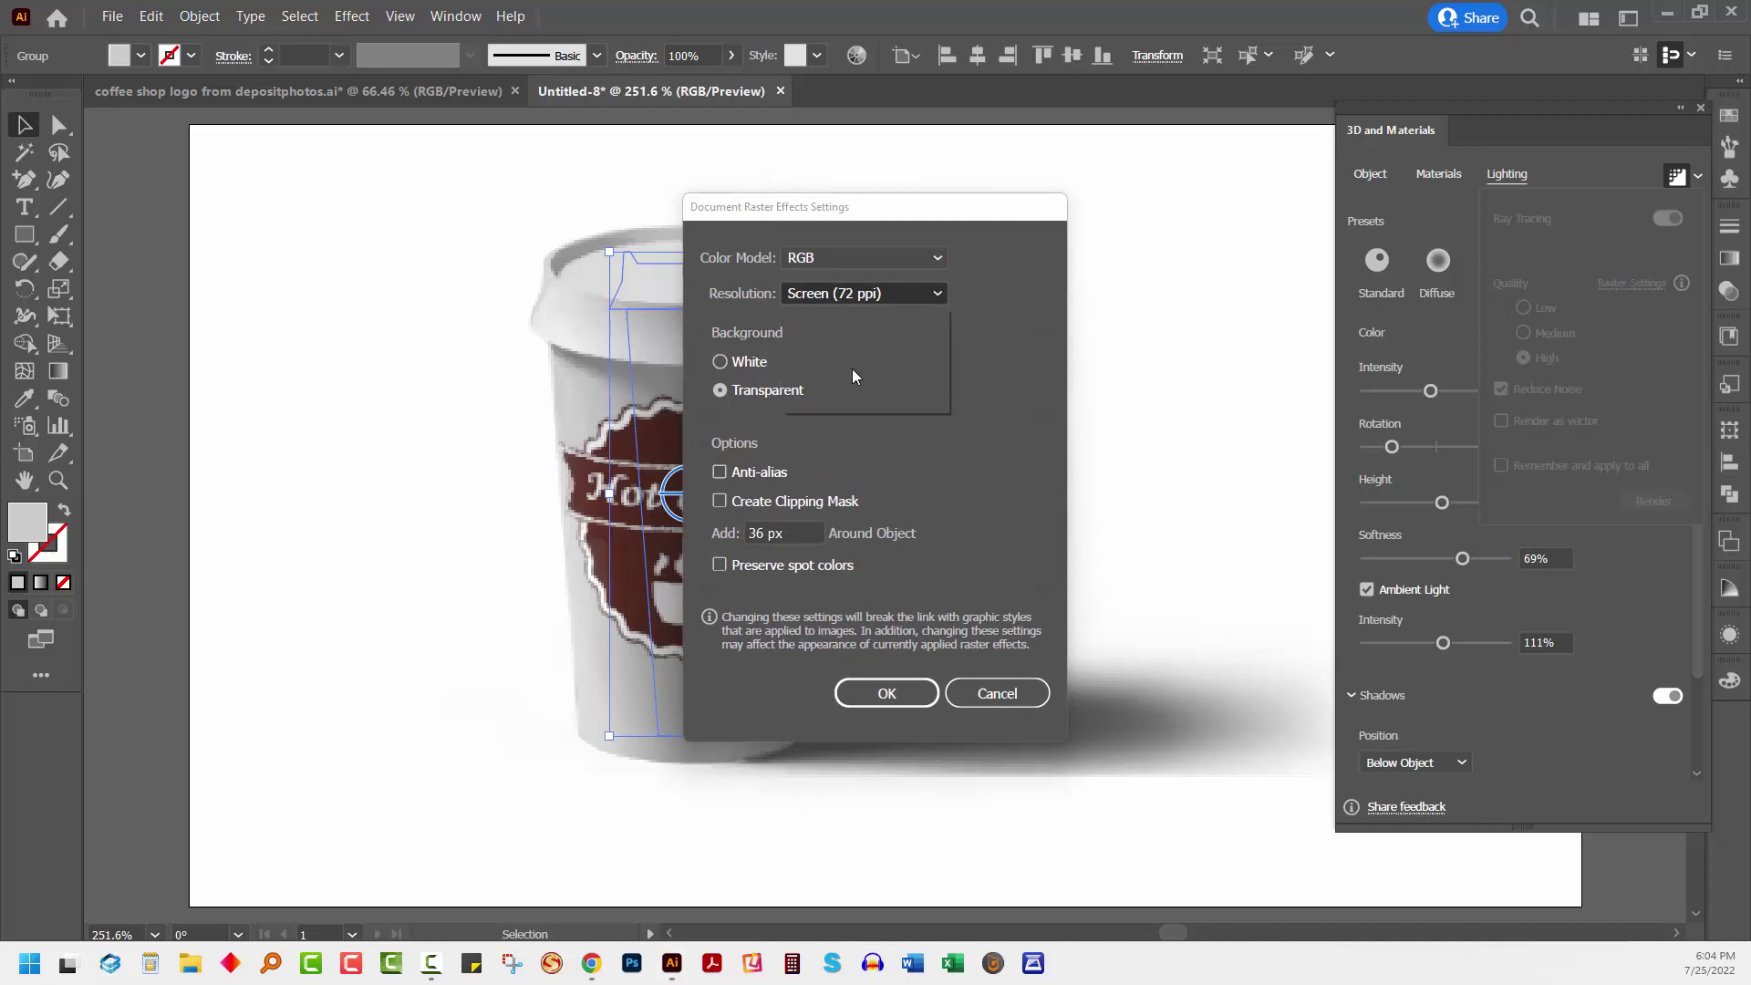
click(884, 695)
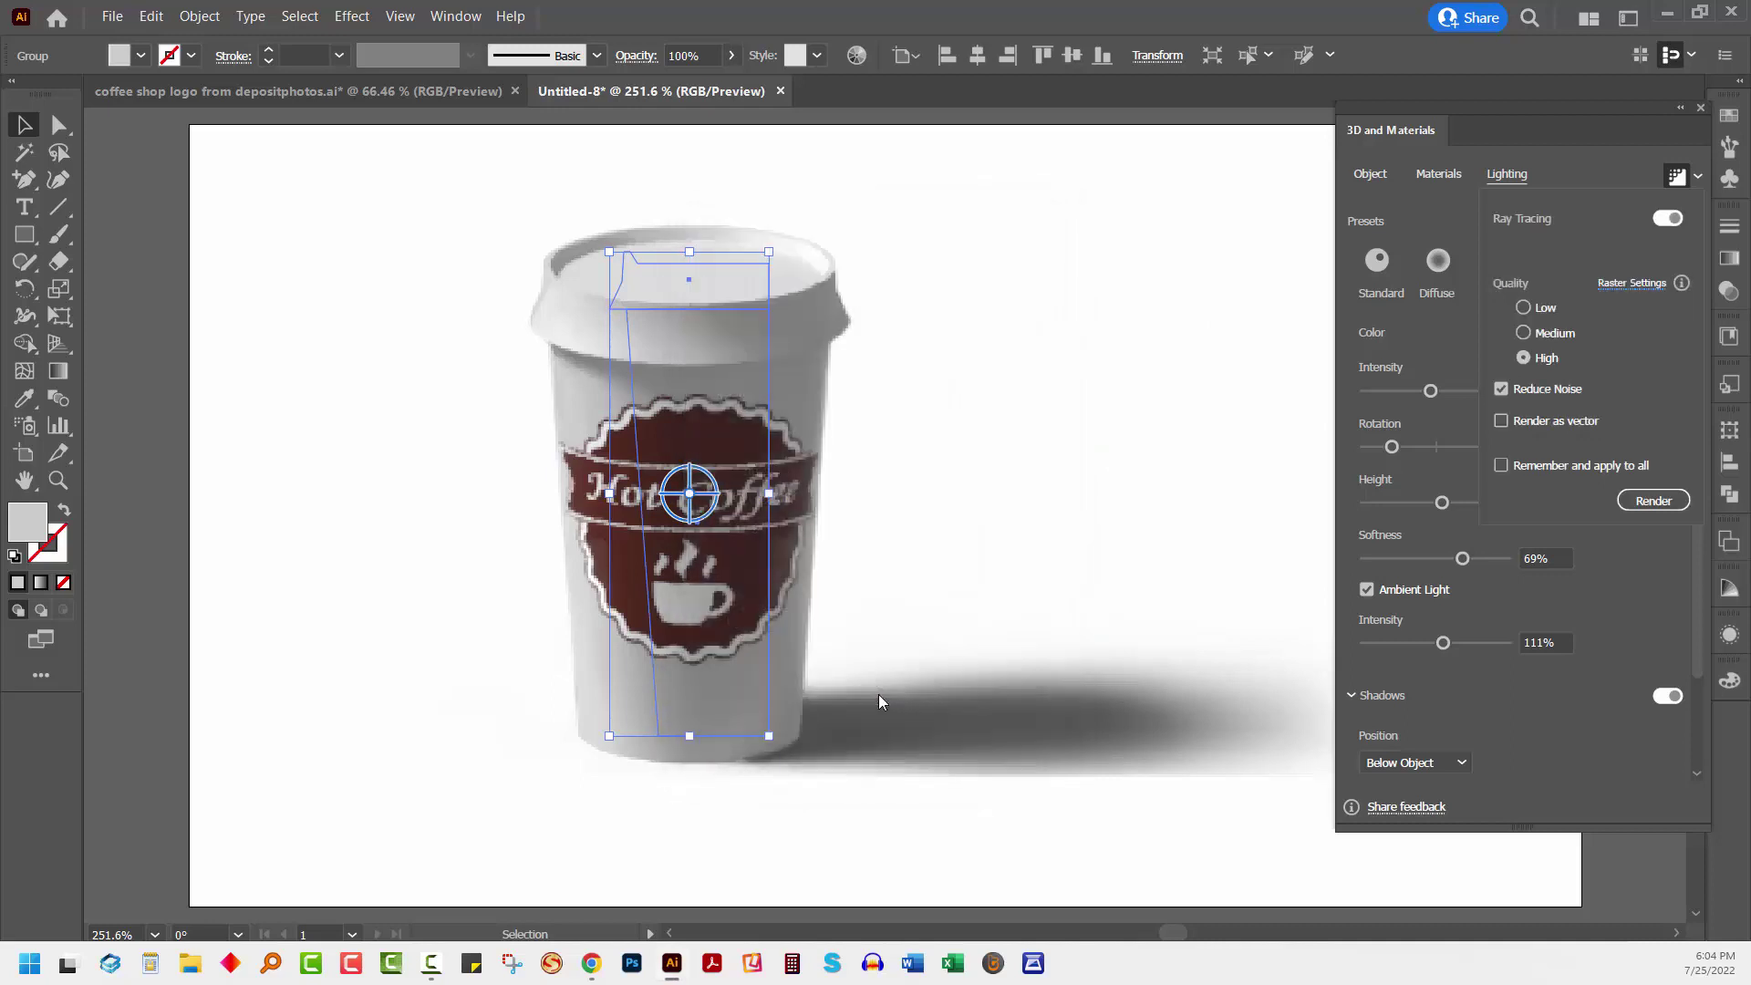
click(1651, 501)
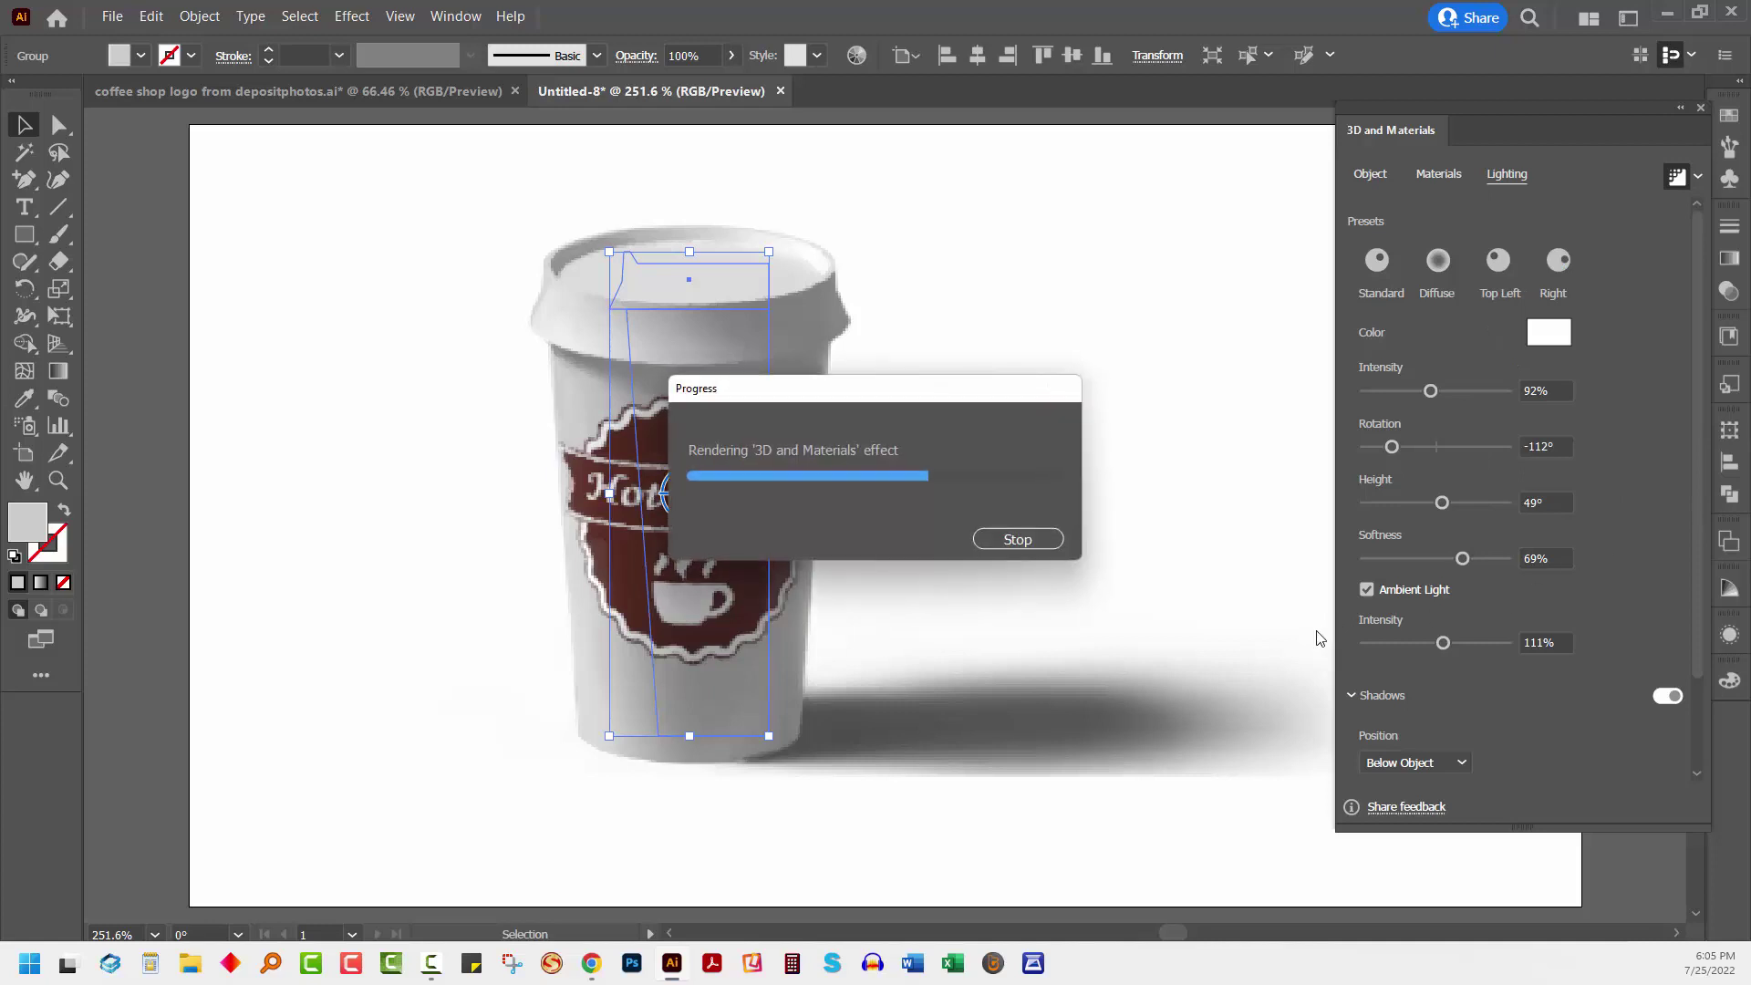
click(935, 824)
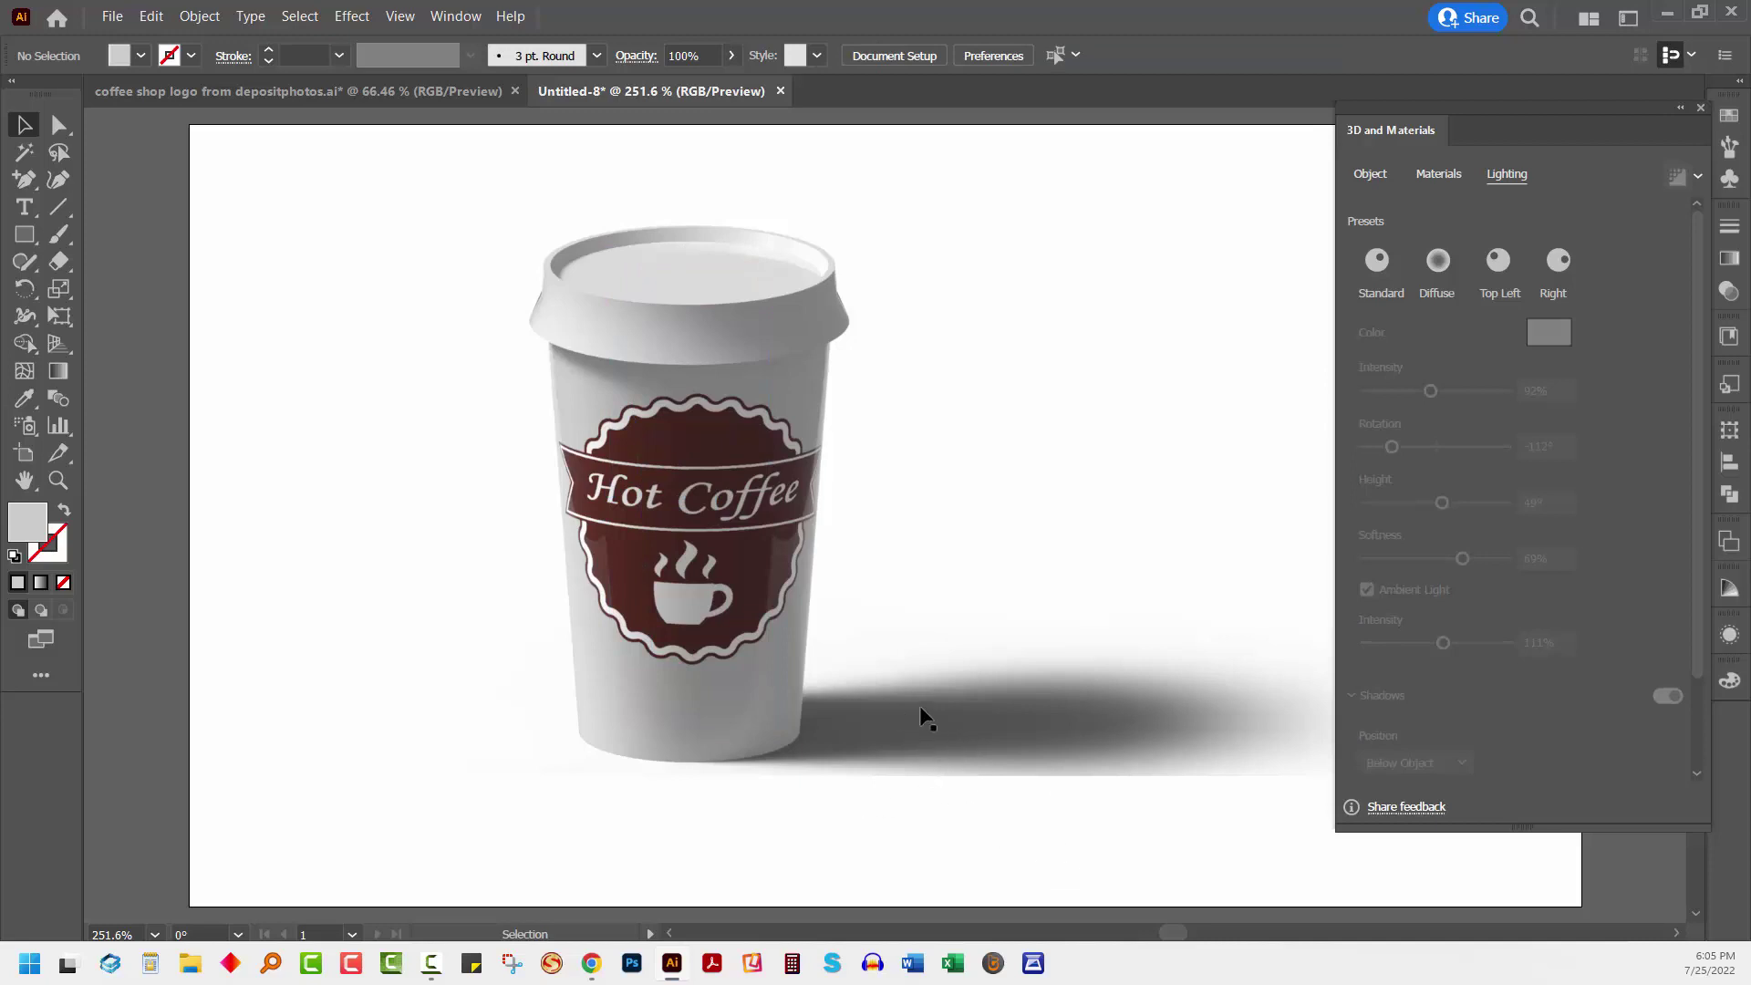